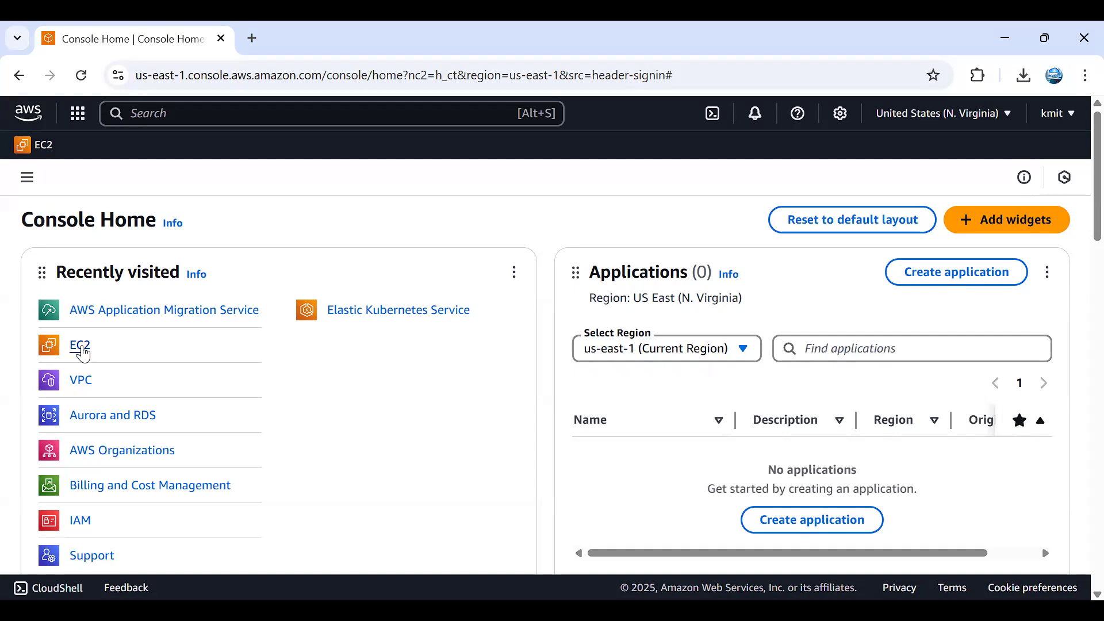
Open the EC2 service and go to its list of instances.
left_click(81, 348)
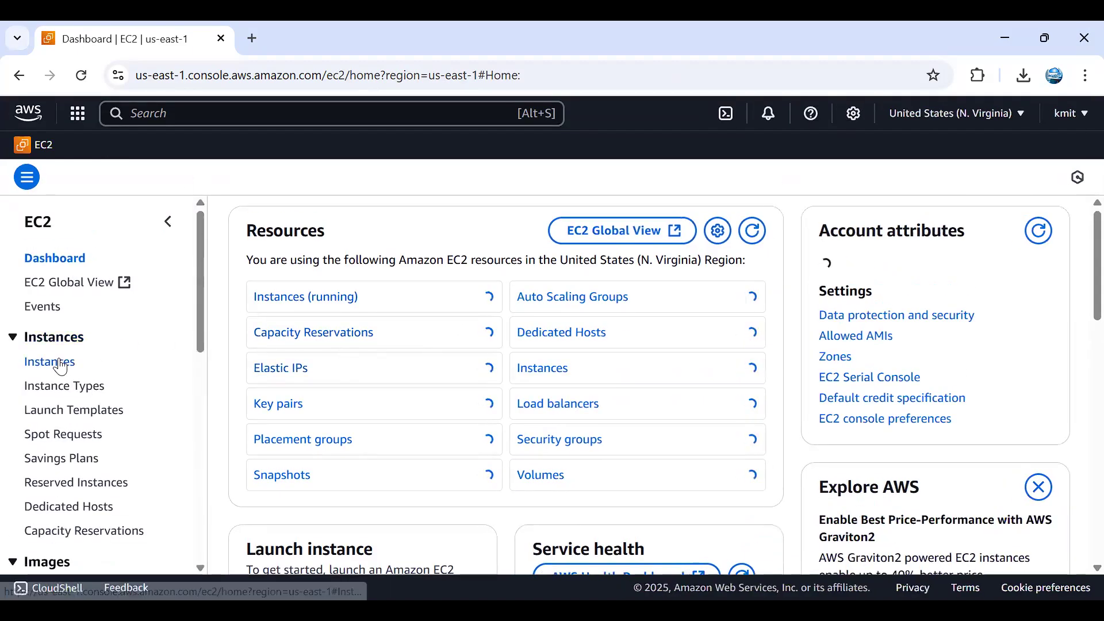
left_click(61, 363)
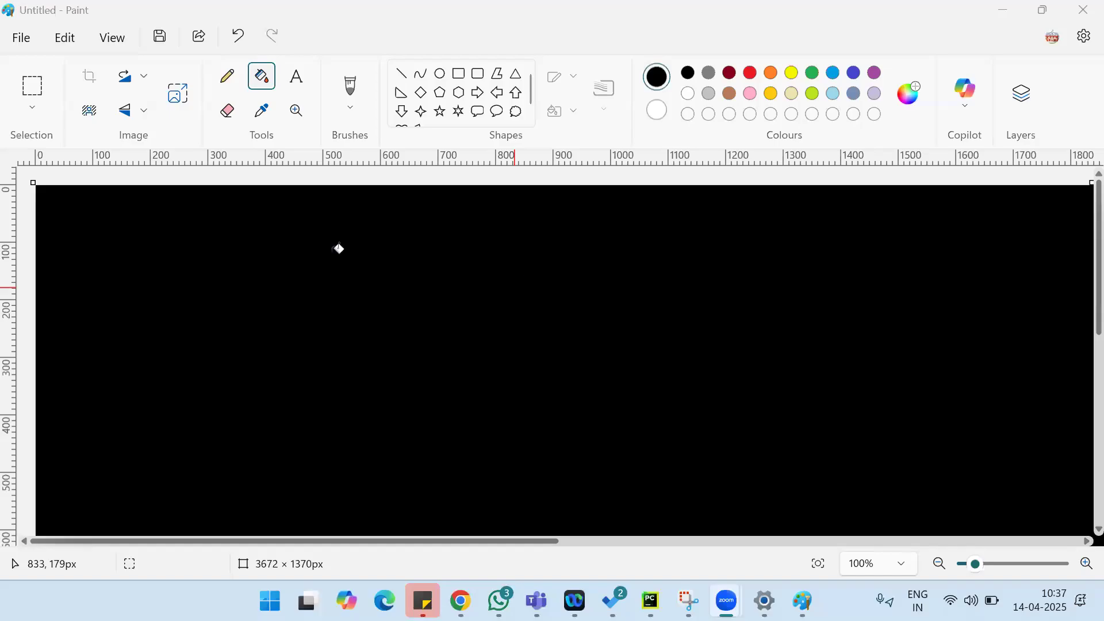
Draw a white rectangle of about 278 × 297 px on the left part of the black canvas.
left_click(459, 74)
left_click(689, 93)
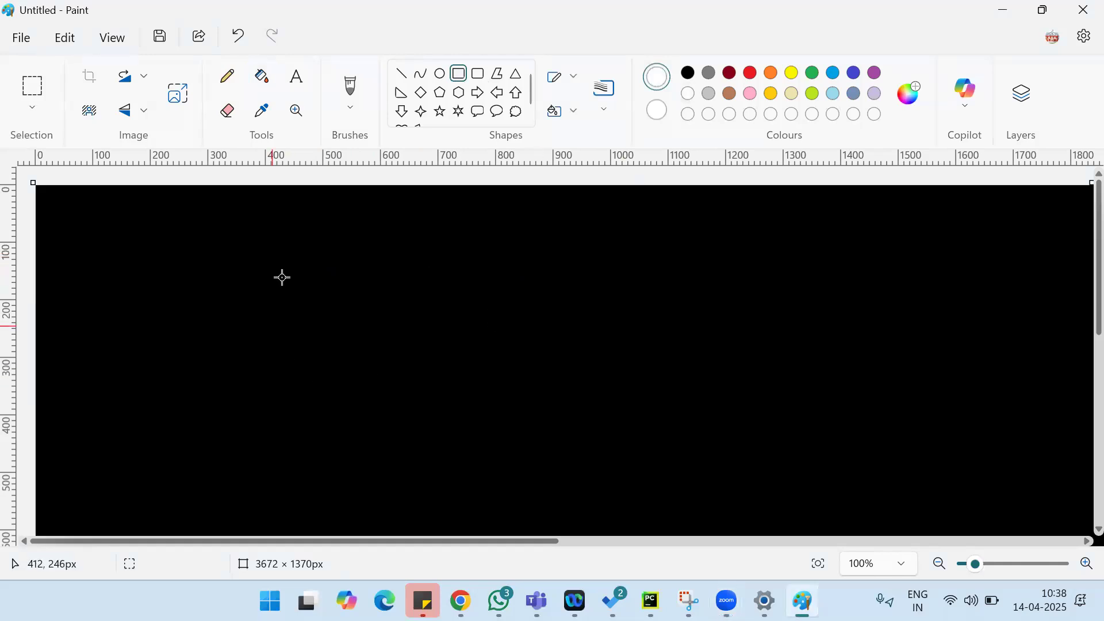
left_click_drag(237, 269, 399, 441)
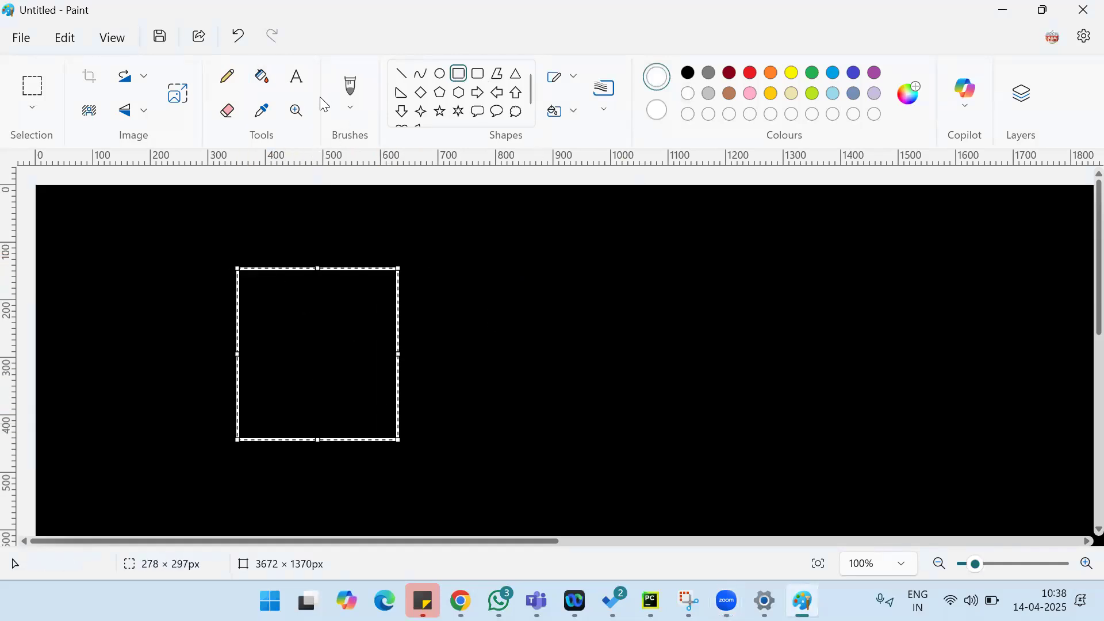
Add the text label "EC2-instance" just above the white rectangle.
left_click(296, 76)
left_click(259, 234)
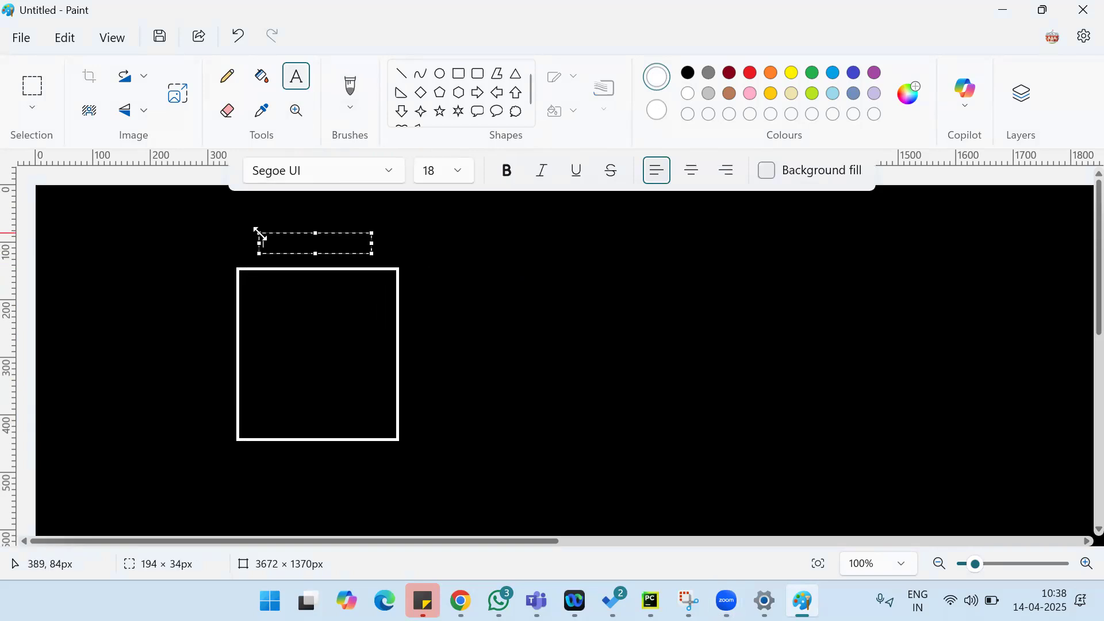
type("EC2")
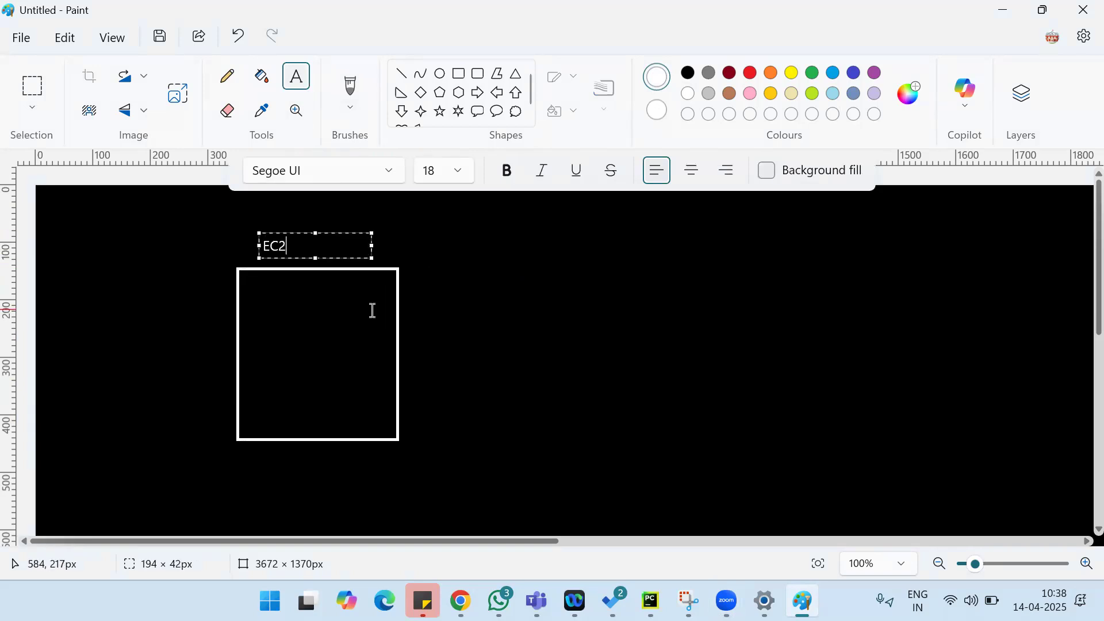
type("-instance")
left_click(254, 305)
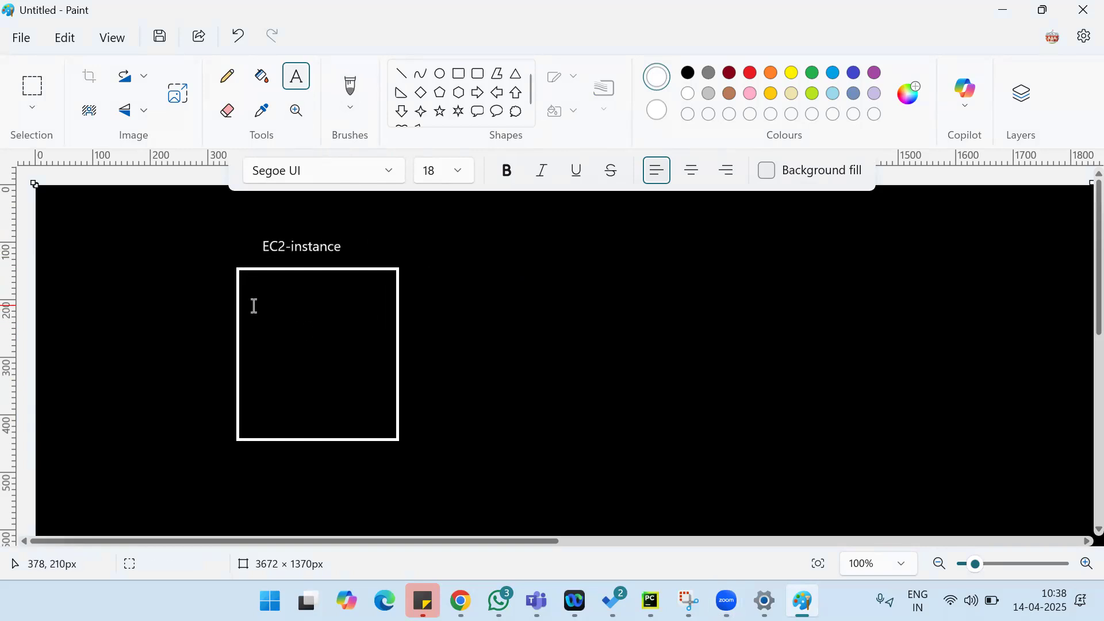
Write "AMI(Amazon Machine Image)" and, after a blank line, "Ubuntu" inside the rectangle, widening the text box to the rectangle's width.
left_click(239, 295)
type("AM")
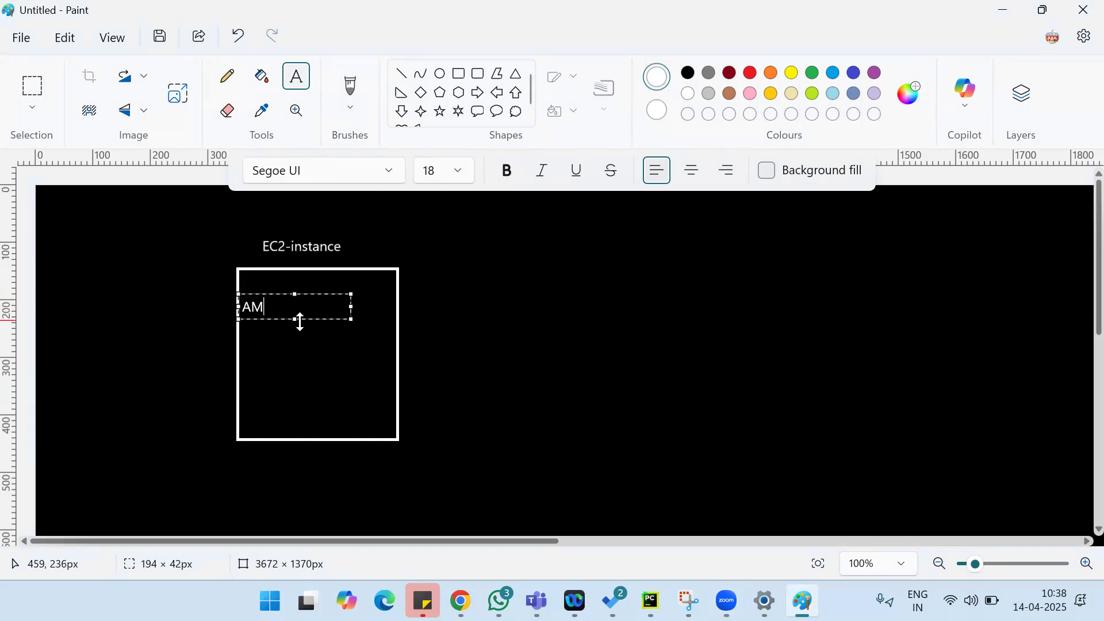
type("I(Amazon Machine Image)")
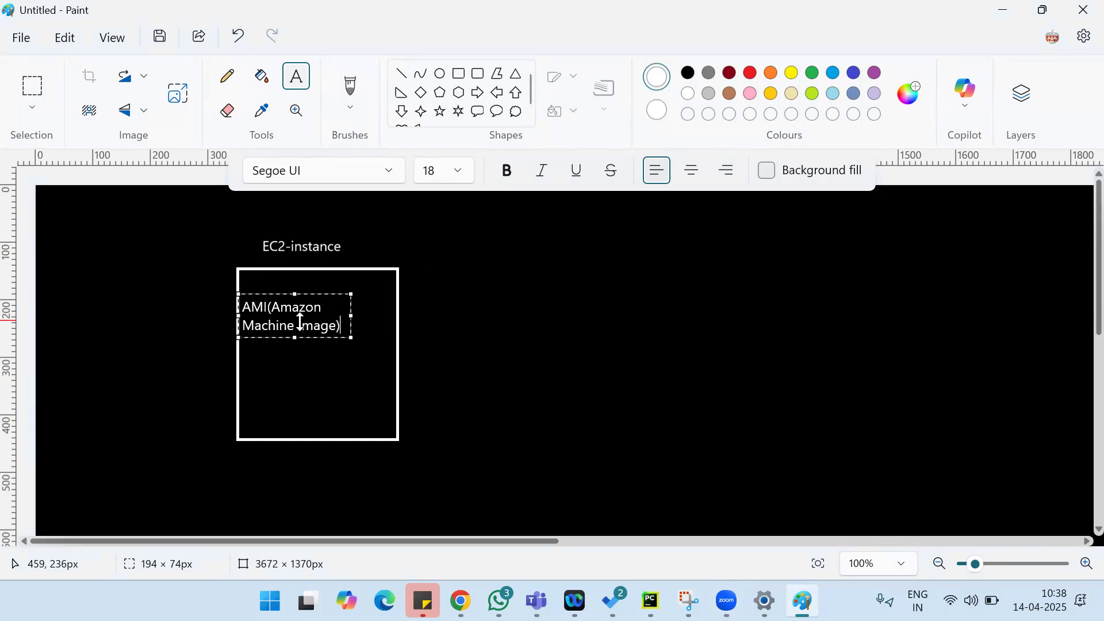
left_click_drag(352, 337, 400, 355)
key("Return")
type("U")
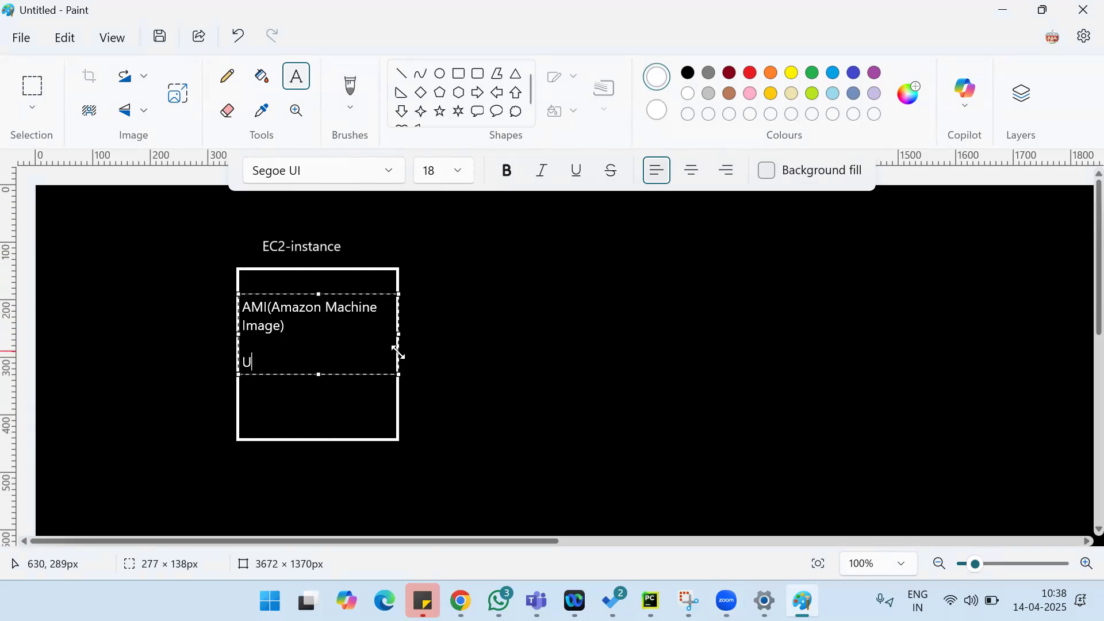
type("buntu")
key("Return")
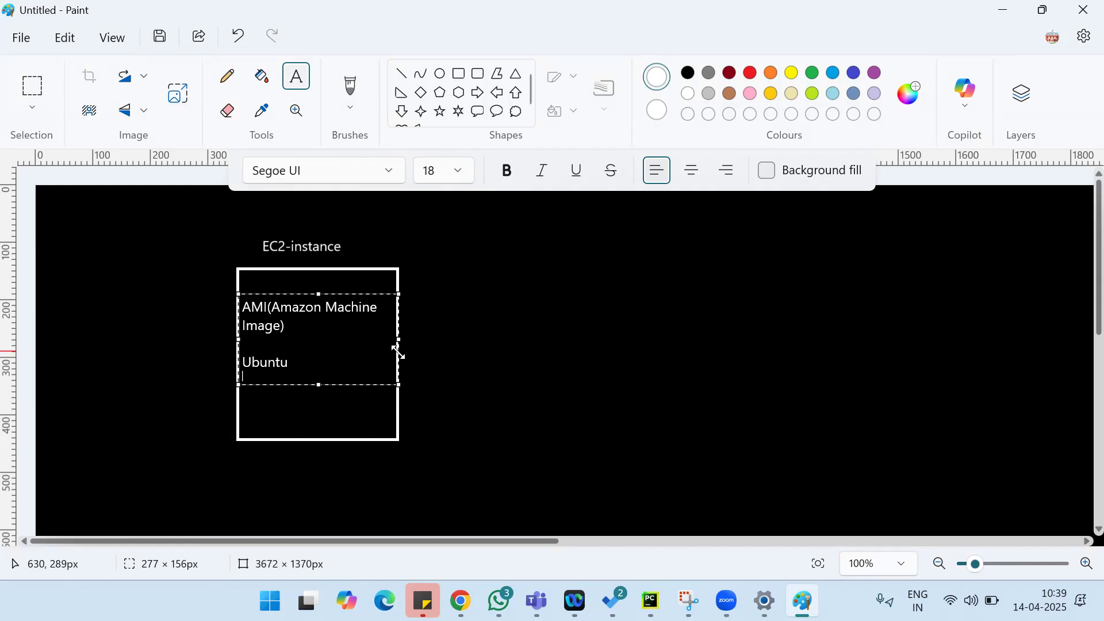
left_click(477, 339)
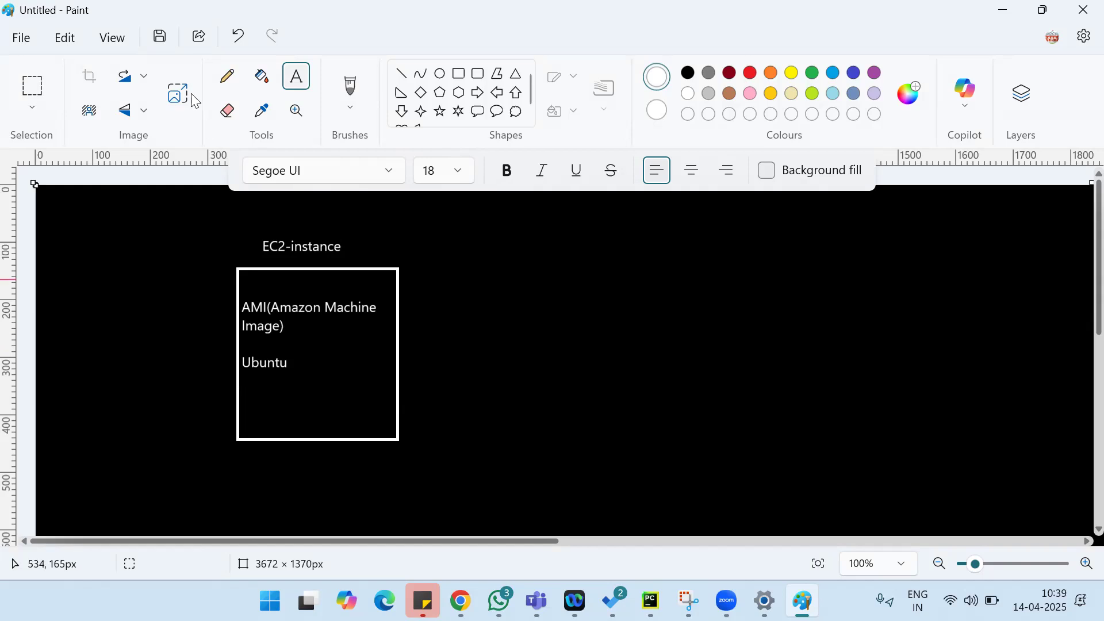
Duplicate the labelled EC2-instance box with its text and place the copy to the right of the original.
left_click(32, 87)
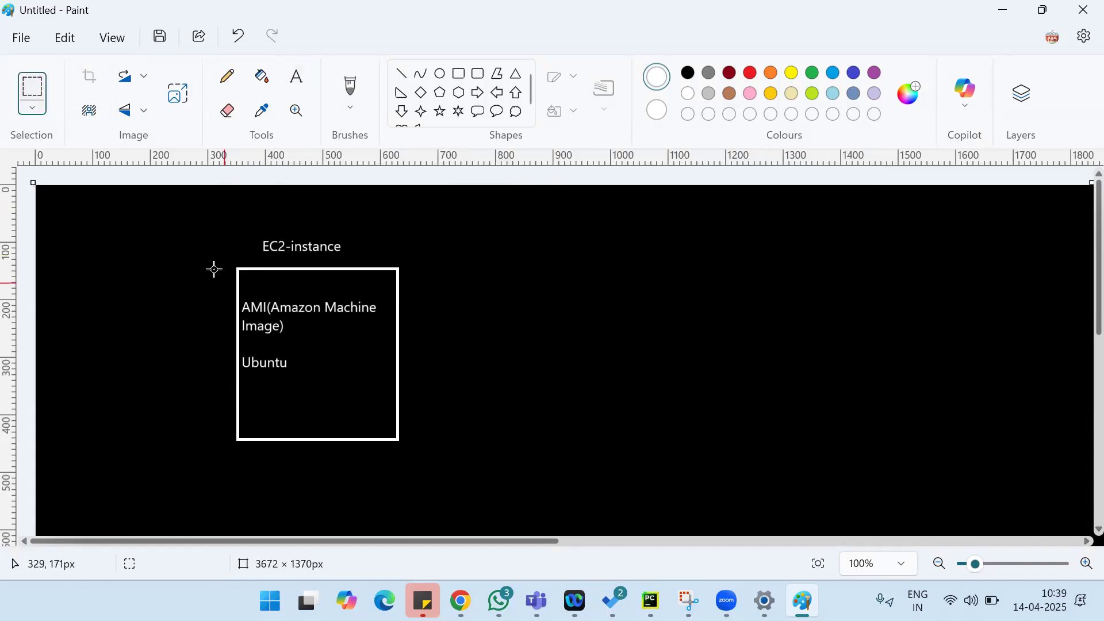
left_click_drag(204, 232, 426, 461)
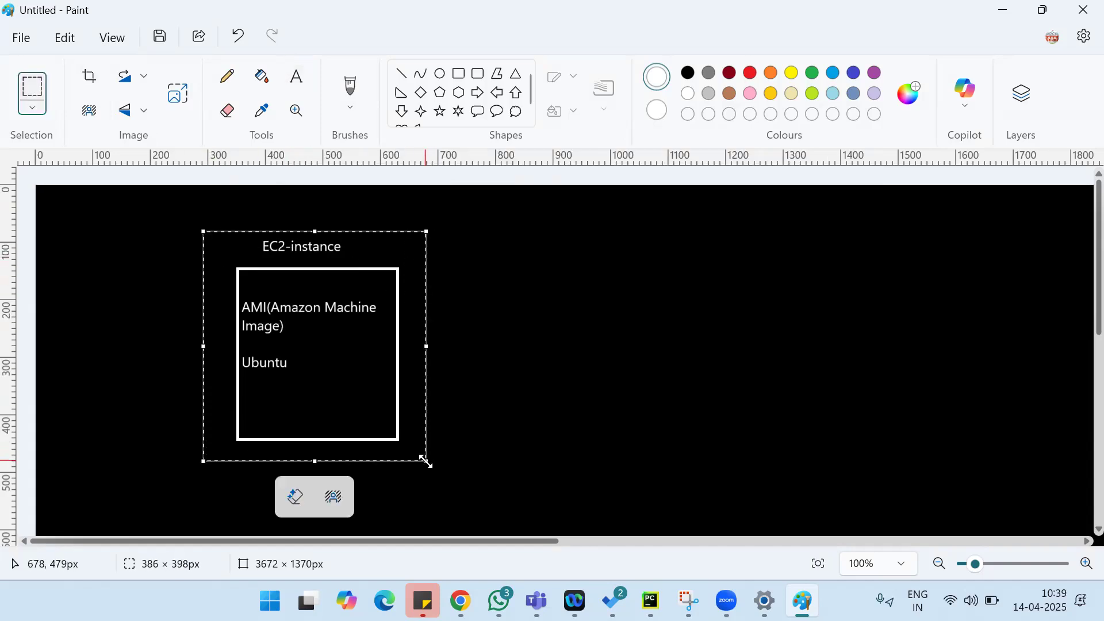
key("ctrl+c")
key("ctrl+v")
left_click_drag(172, 338, 624, 378)
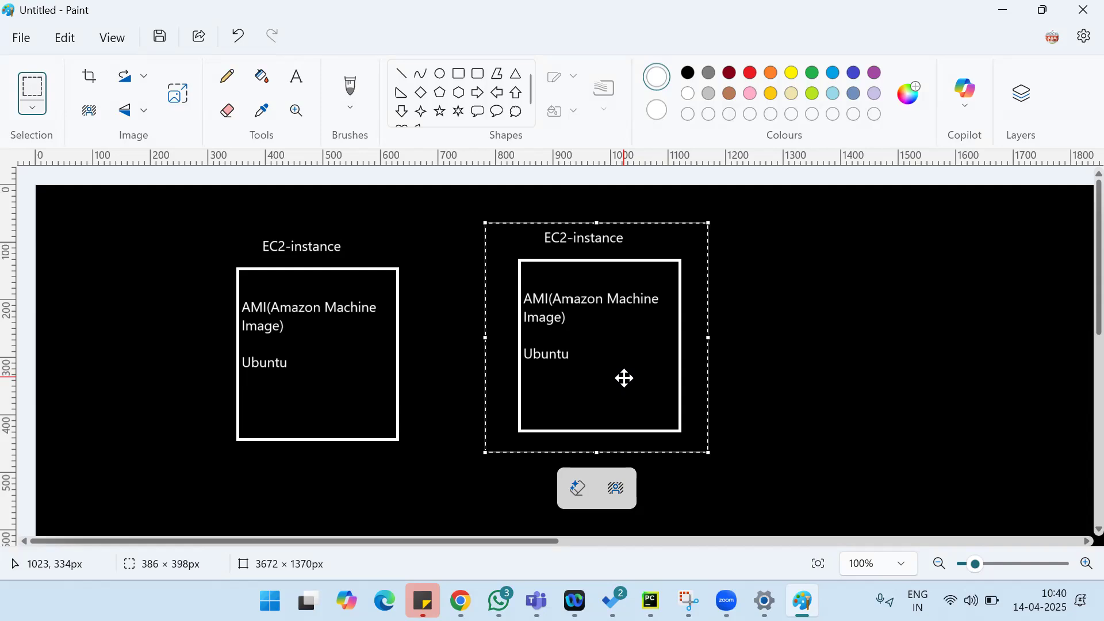
left_click(892, 271)
Add a text note to the right of the second box reading "Custom AMI" and, after two blank lines, "Launch Template".
left_click(297, 87)
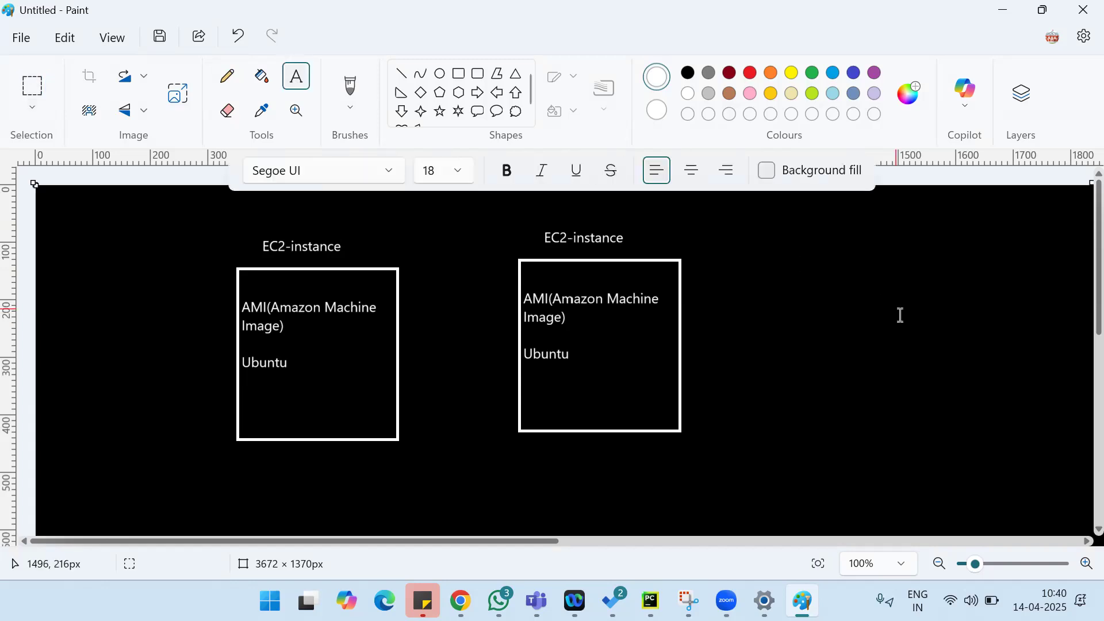
left_click(779, 264)
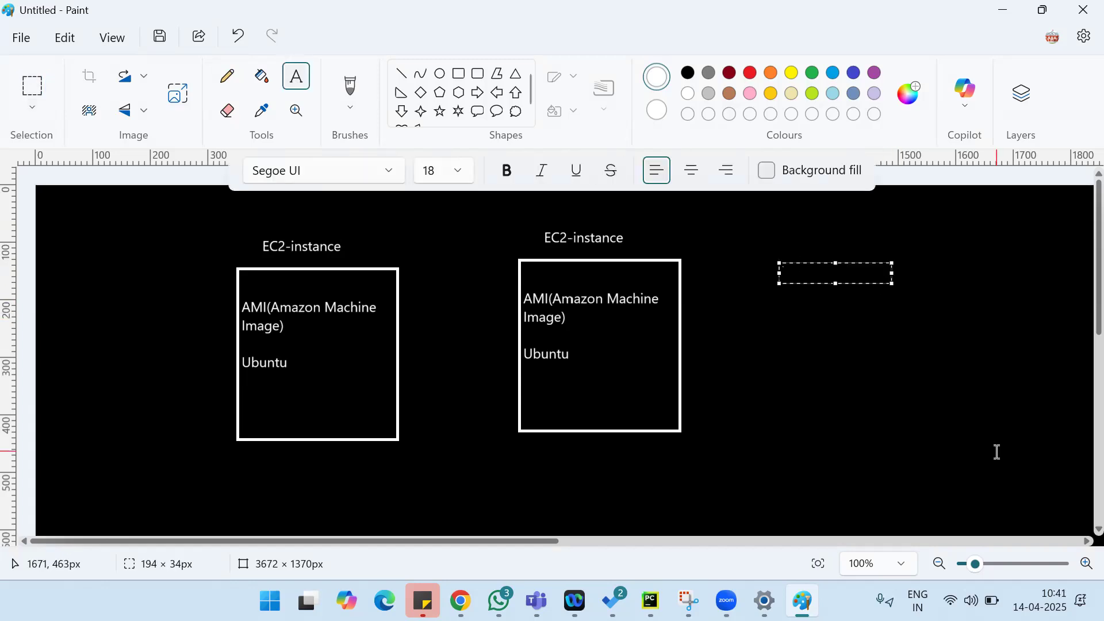
type("Custom ")
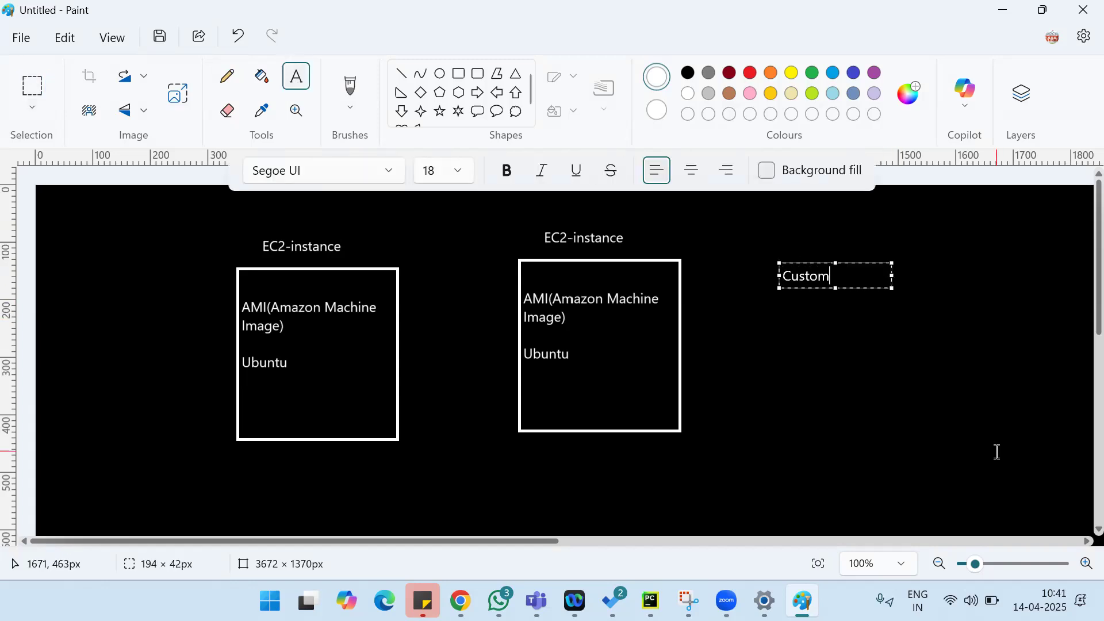
type("AMI")
key("Return")
key("Return")
key("Return")
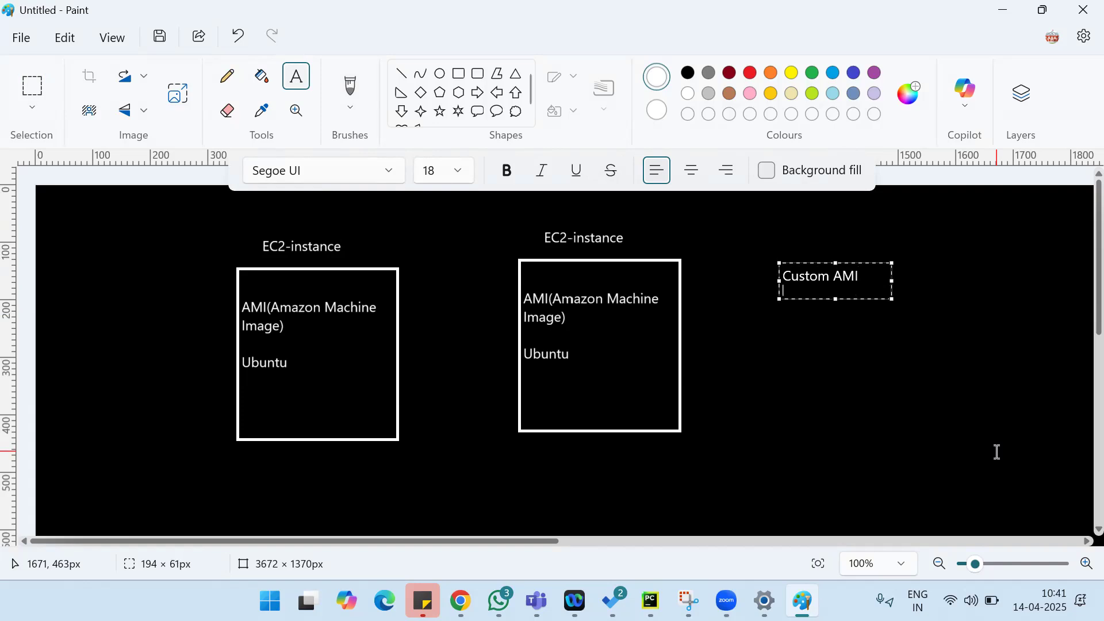
type("Launch Template")
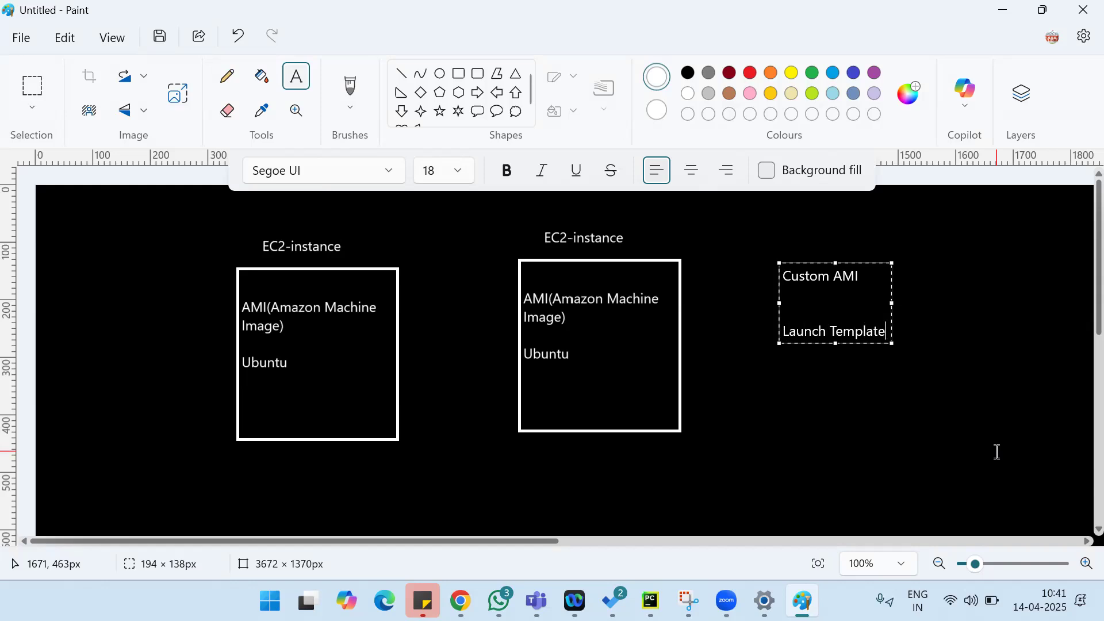
Append "Set Config", "AMI-Ubuntu", "Userdata:-apache" and, after a blank line, "SG 22,80" to the note under "Launch Template".
key("Return")
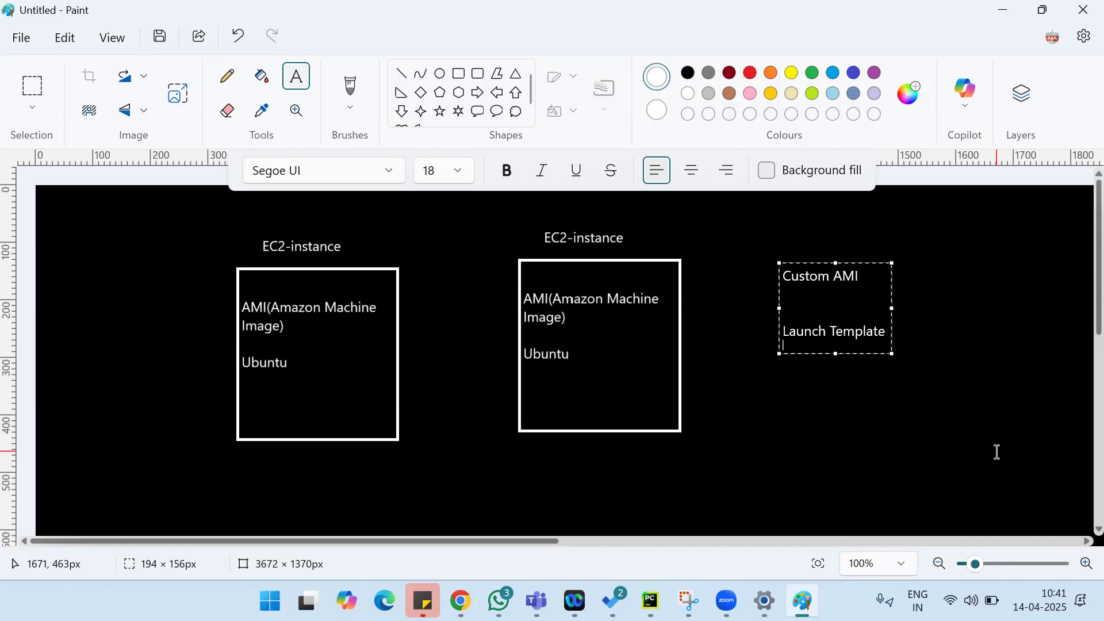
type("Set ")
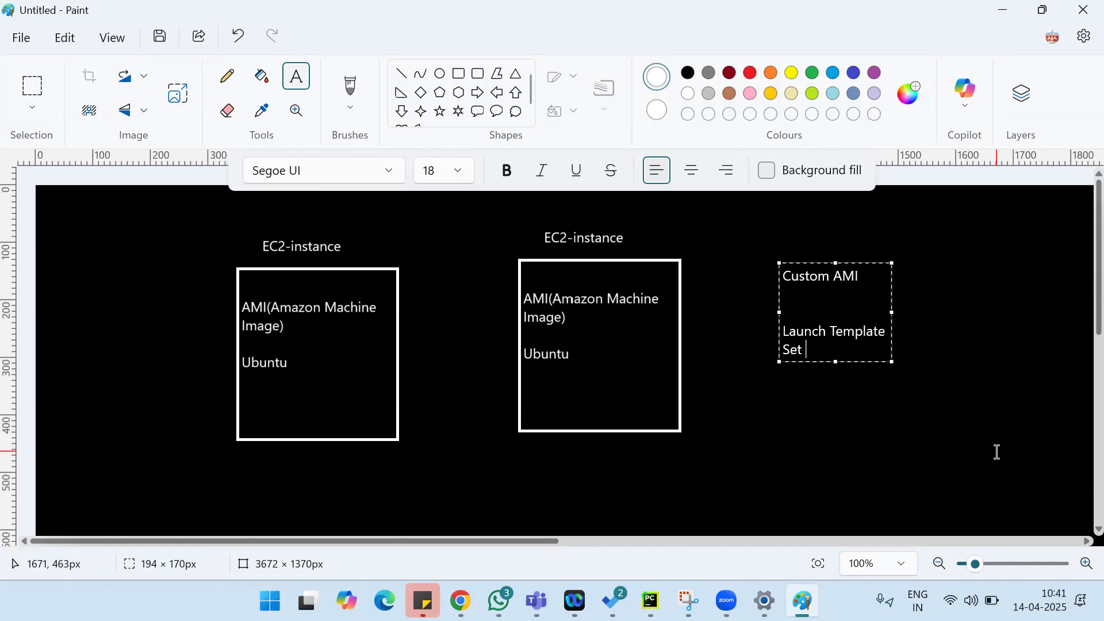
type("Config")
key("Return")
type("AMI-Ubuntu")
key("Return")
type("U")
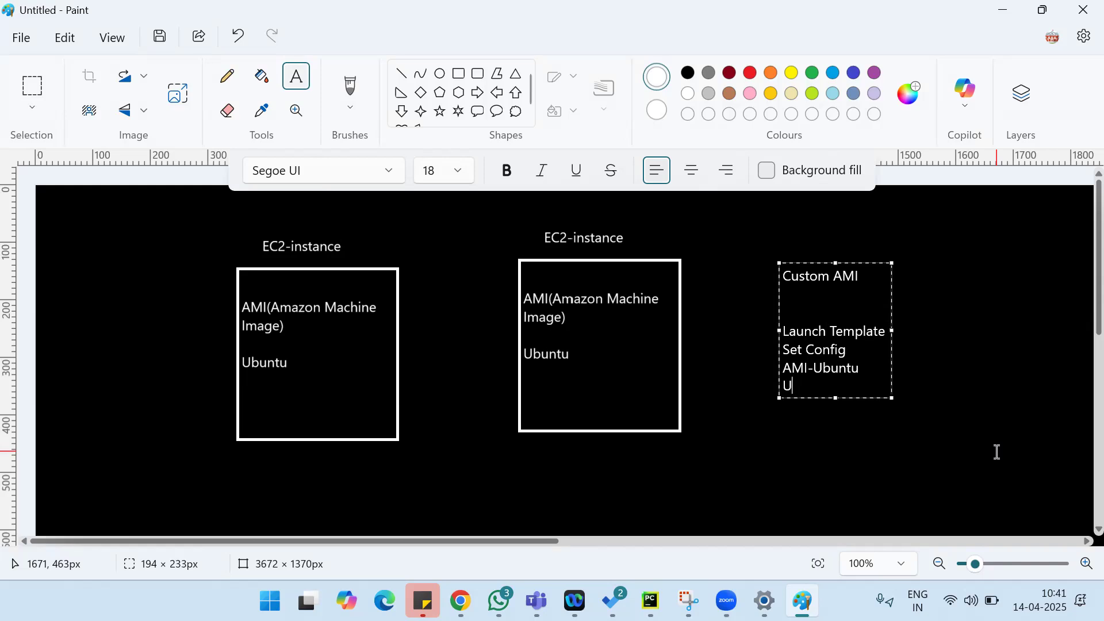
type("serdata:-apache")
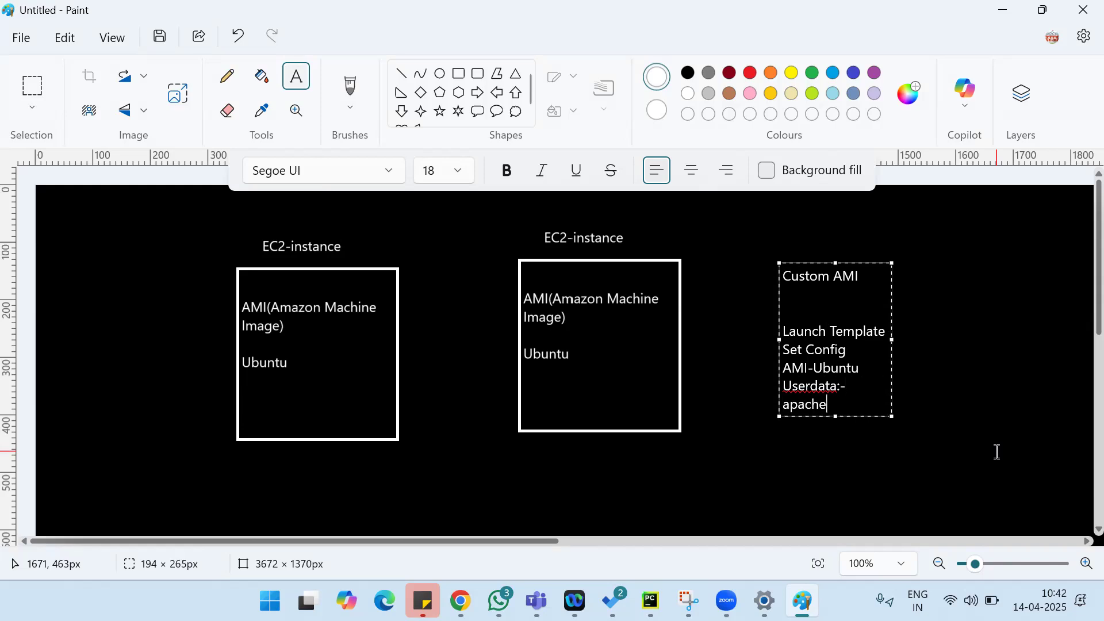
key("Return")
key("Return")
type("SG")
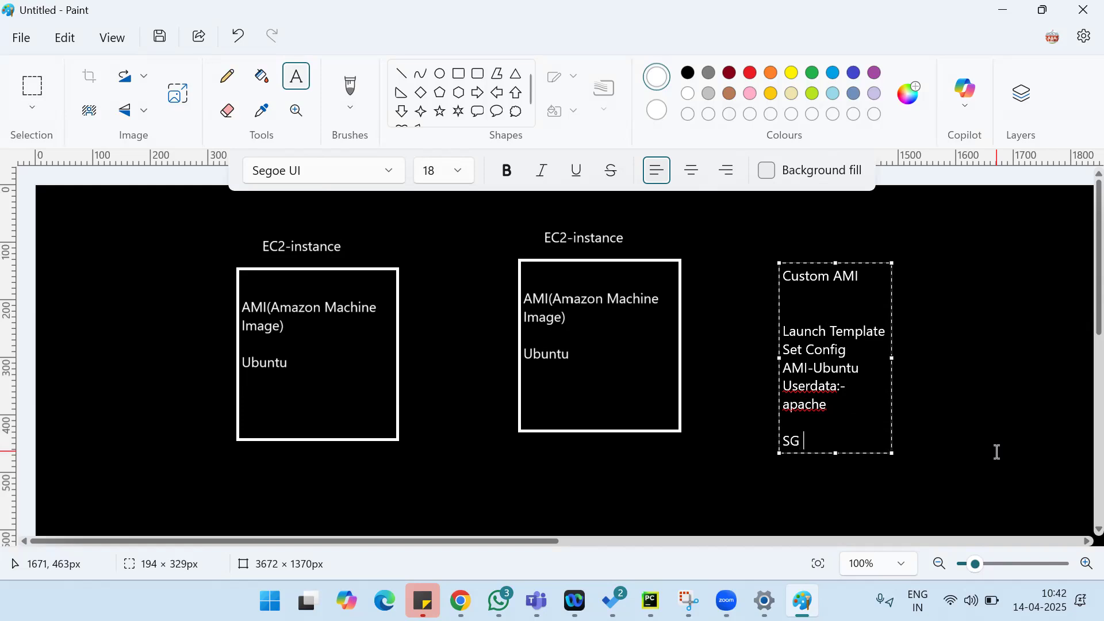
type(" 22,80")
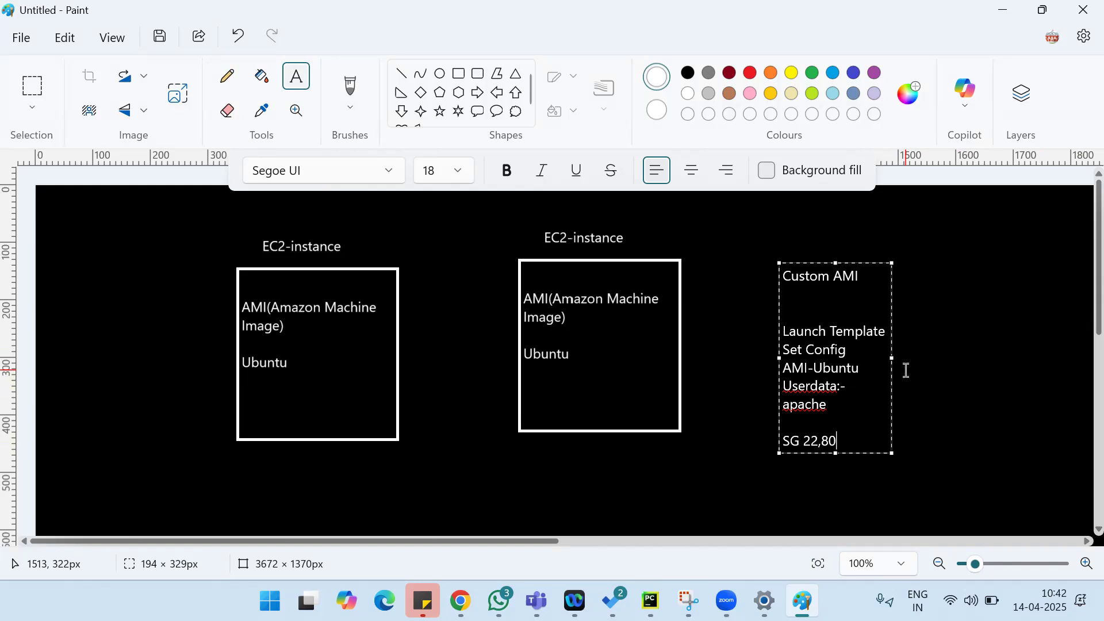
Switch to the AWS console in Chrome and start creating a new EC2 launch template.
key("alt+Tab")
key("alt+Tab")
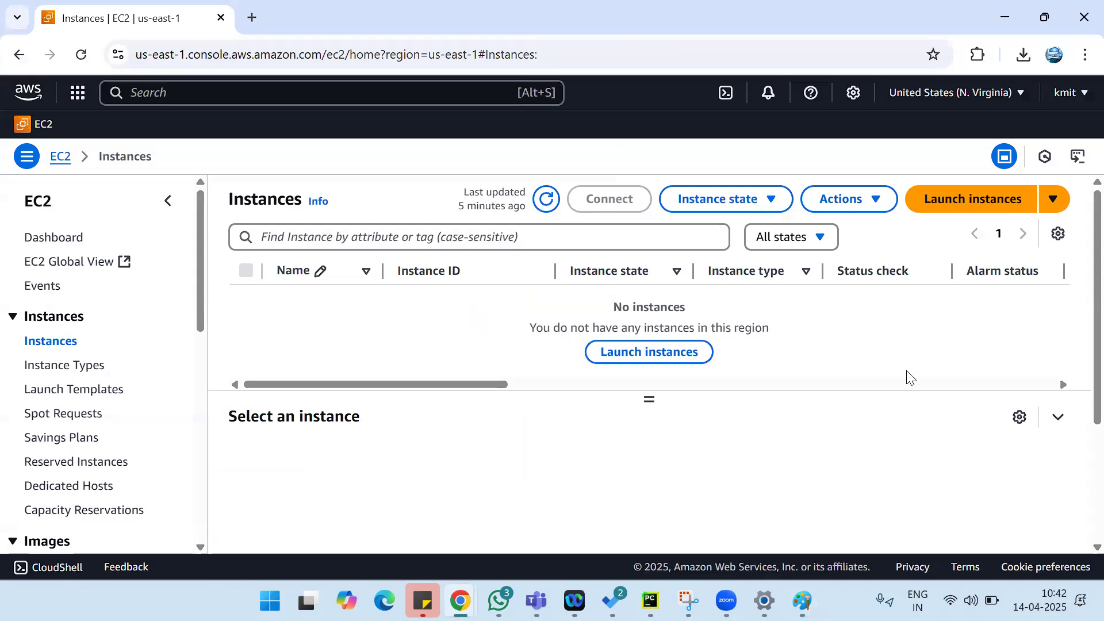
left_click(65, 395)
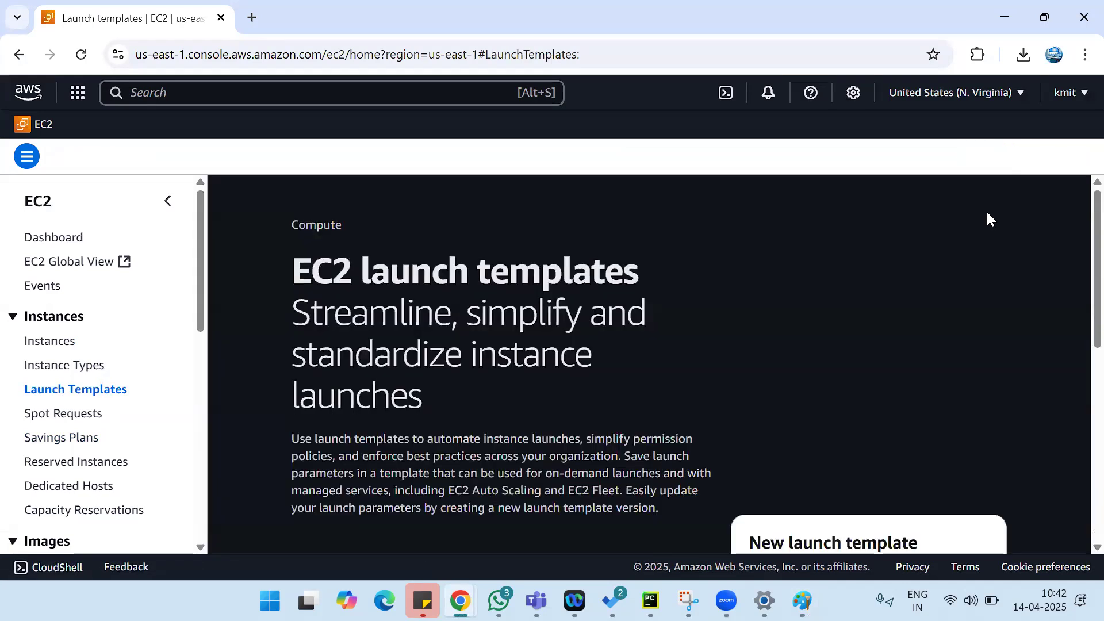
scroll(1080, 402, "down", 4)
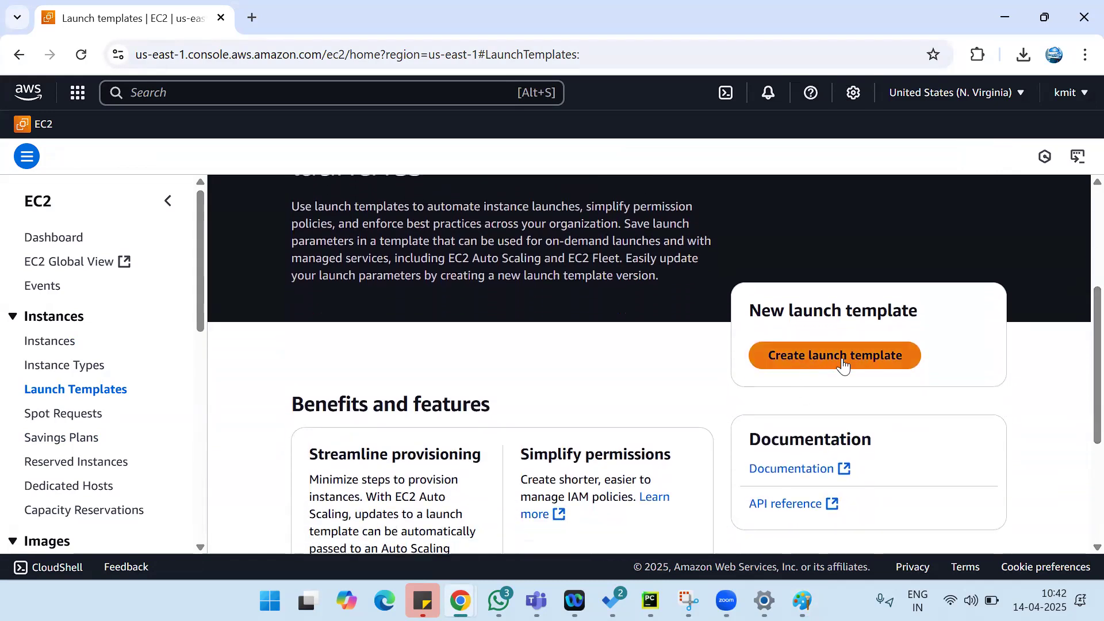
left_click(844, 364)
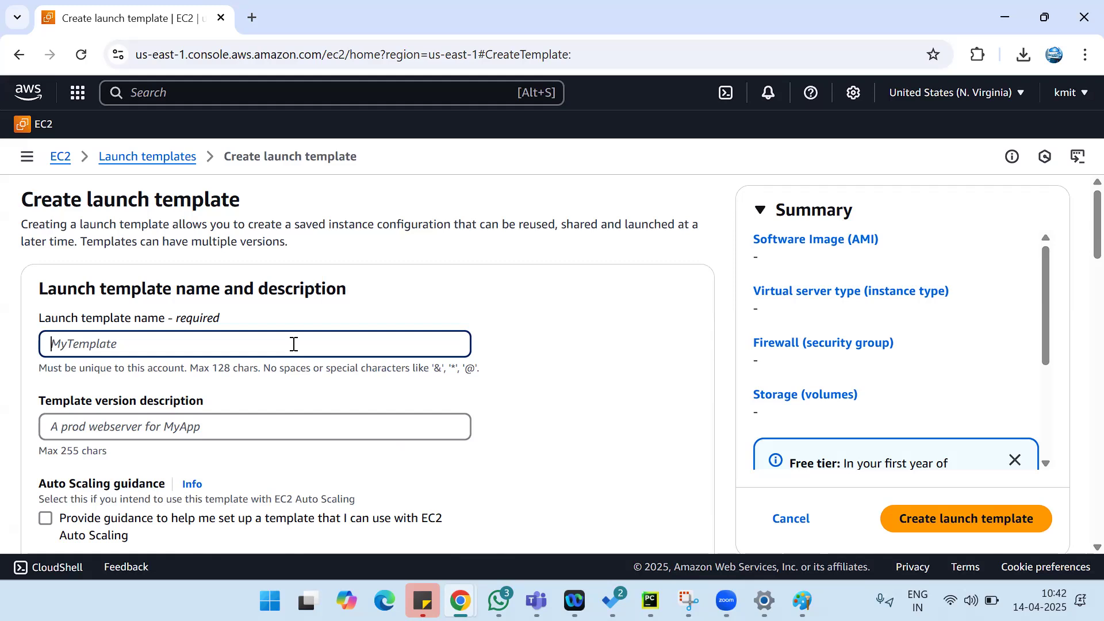
type("Web")
key("BackSpace")
key("BackSpace")
key("BackSpace")
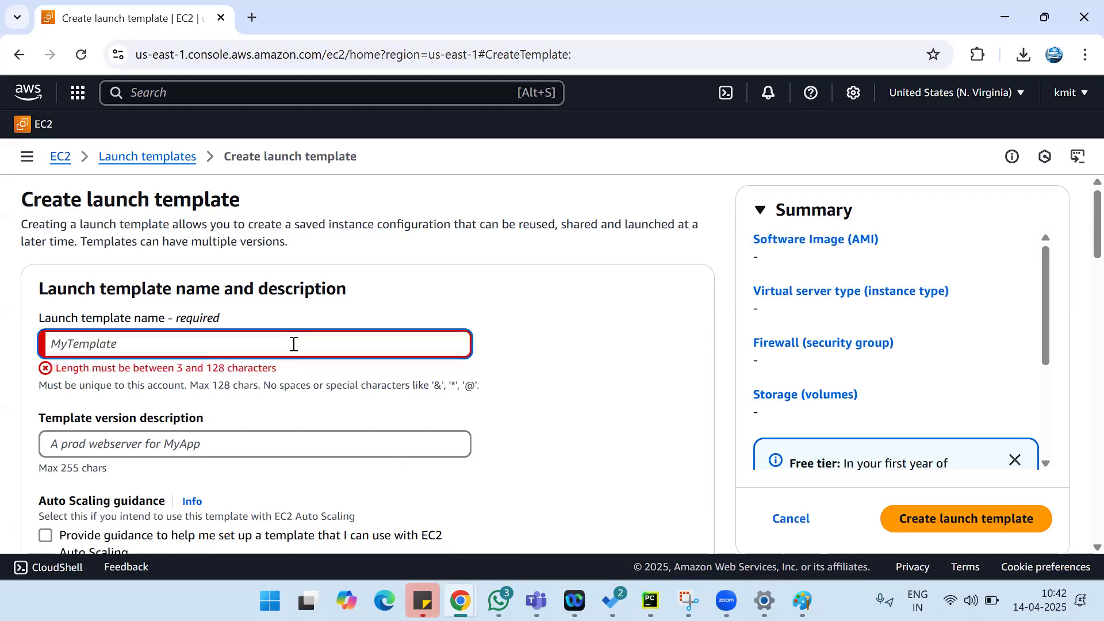
Name the launch template "Apache-Template" and set its version description to "Prod Webserver".
type("Apach")
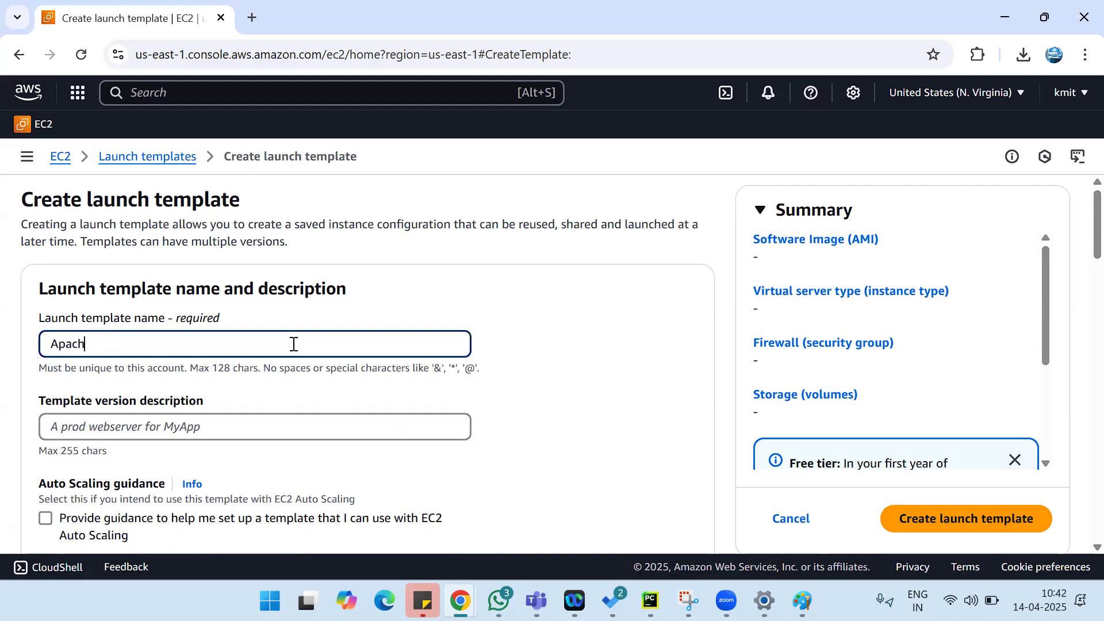
type("e-Template")
left_click(262, 439)
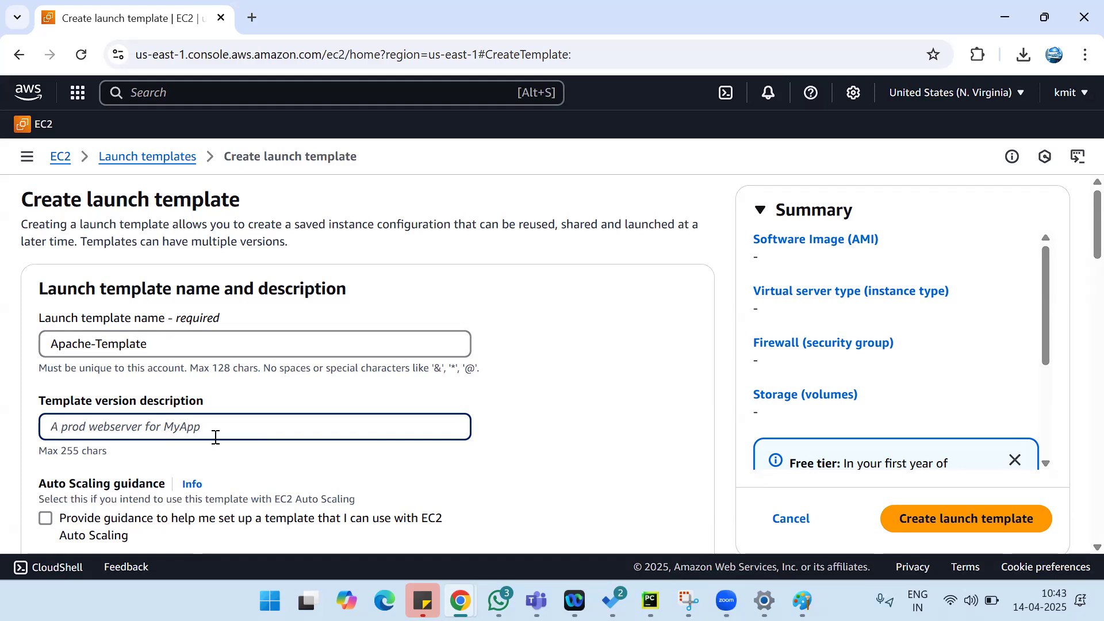
type("Prod")
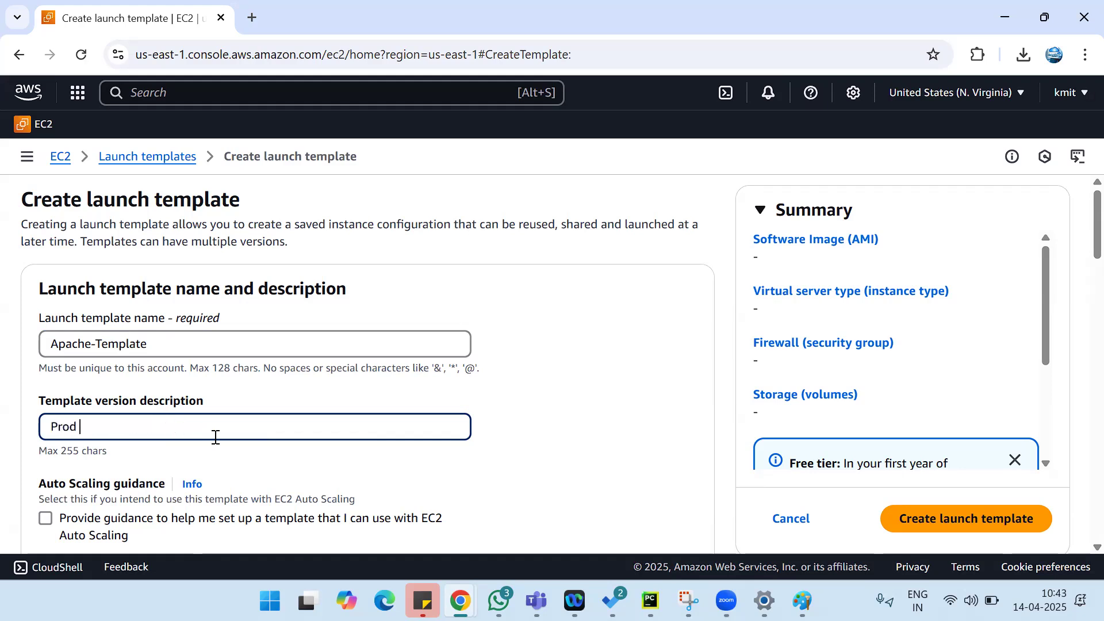
type(" Webserver")
left_click(607, 398)
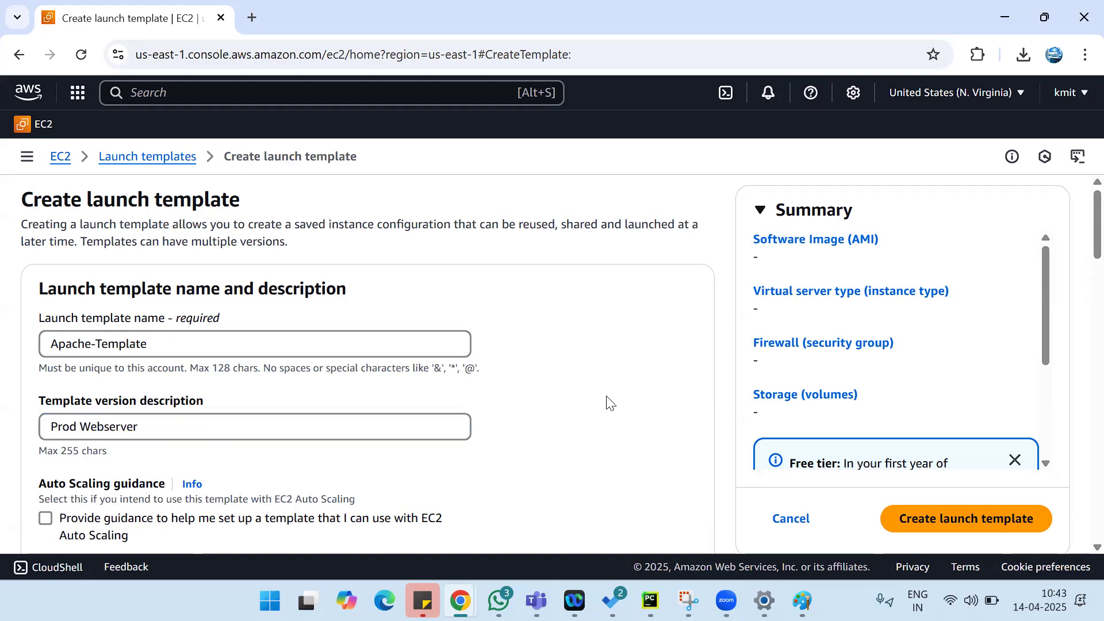
Add a template tag to the launch template with key "Name" and value "Apache Template".
scroll(609, 402, "down", 2)
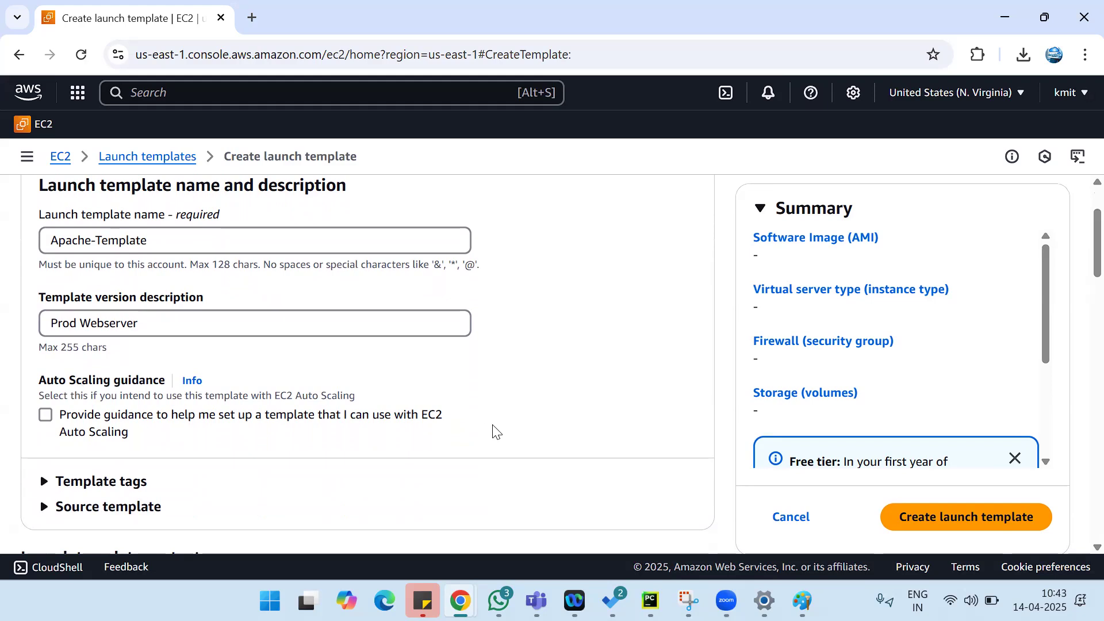
scroll(496, 432, "down", 3)
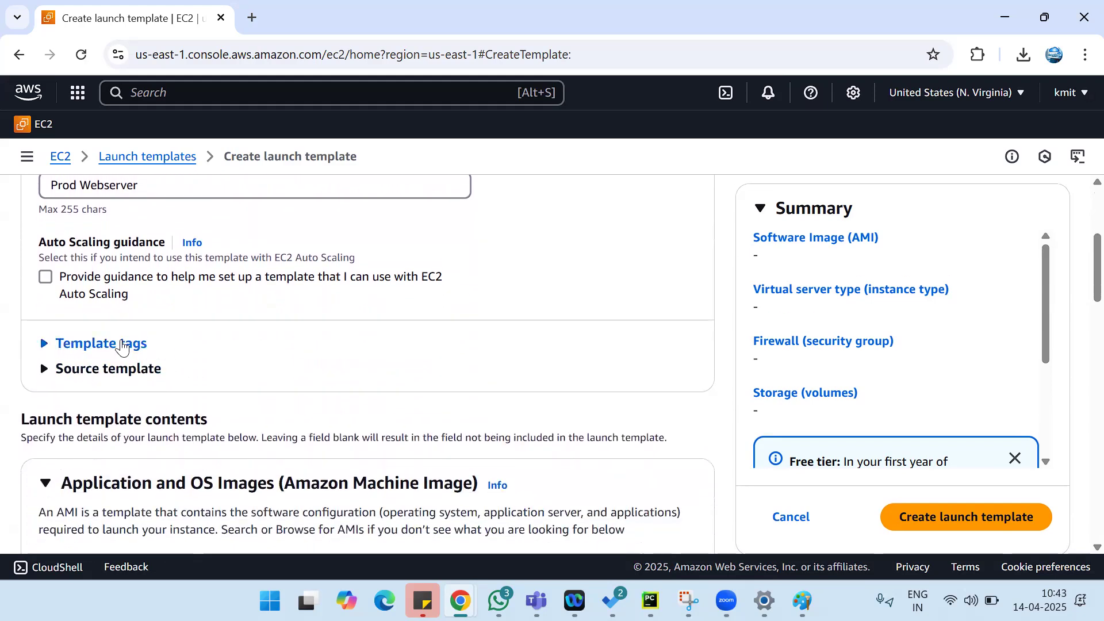
left_click(45, 349)
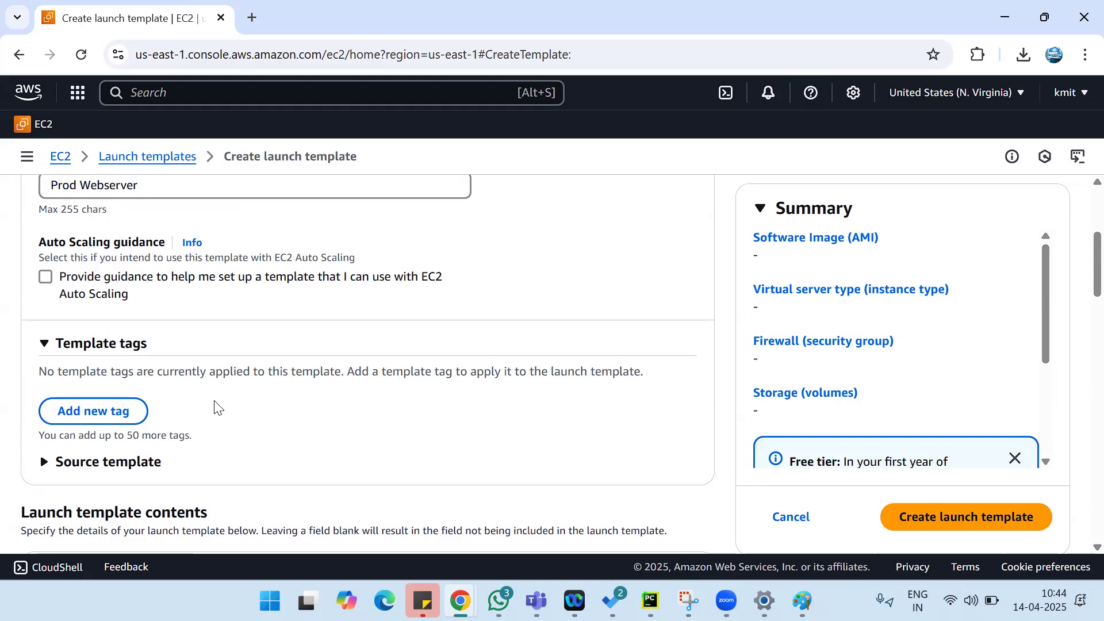
left_click(109, 411)
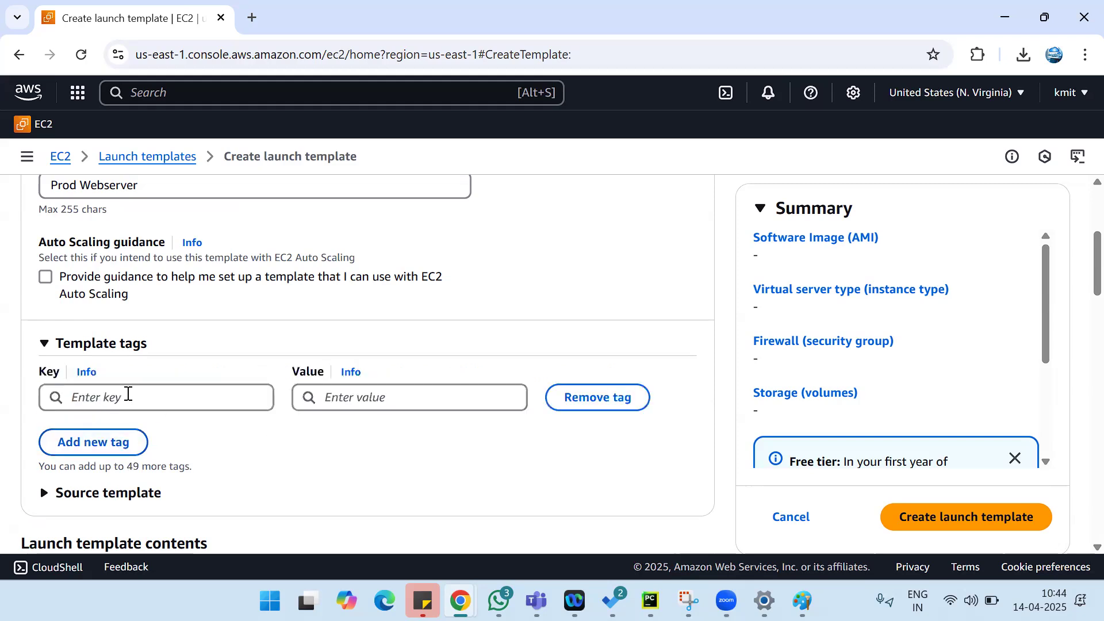
left_click(208, 405)
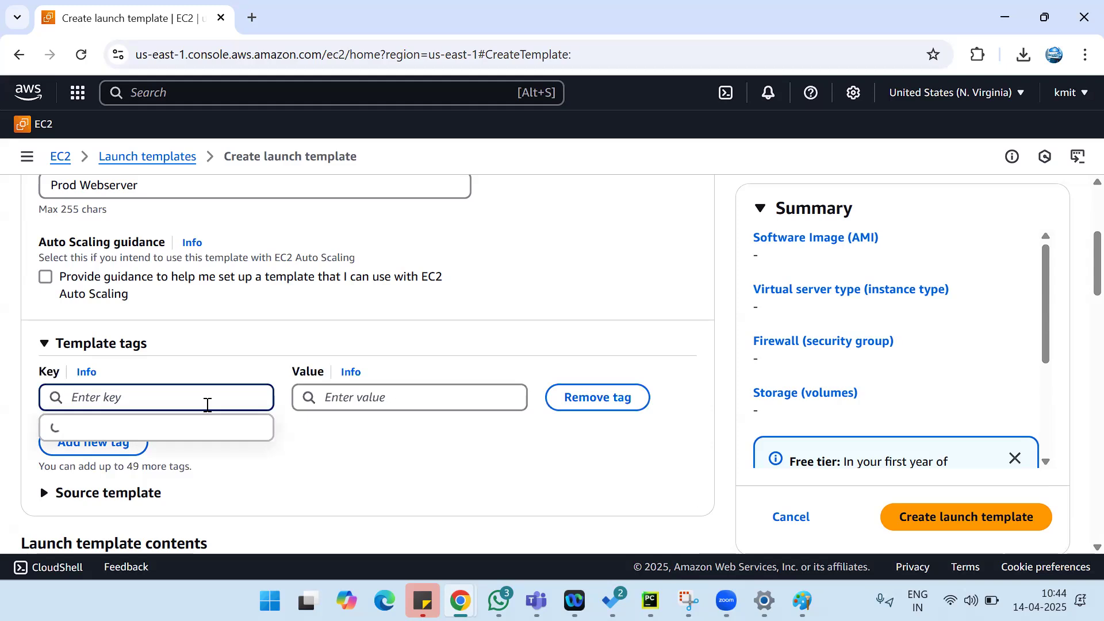
type("name")
key("BackSpace")
key("BackSpace")
key("BackSpace")
key("BackSpace")
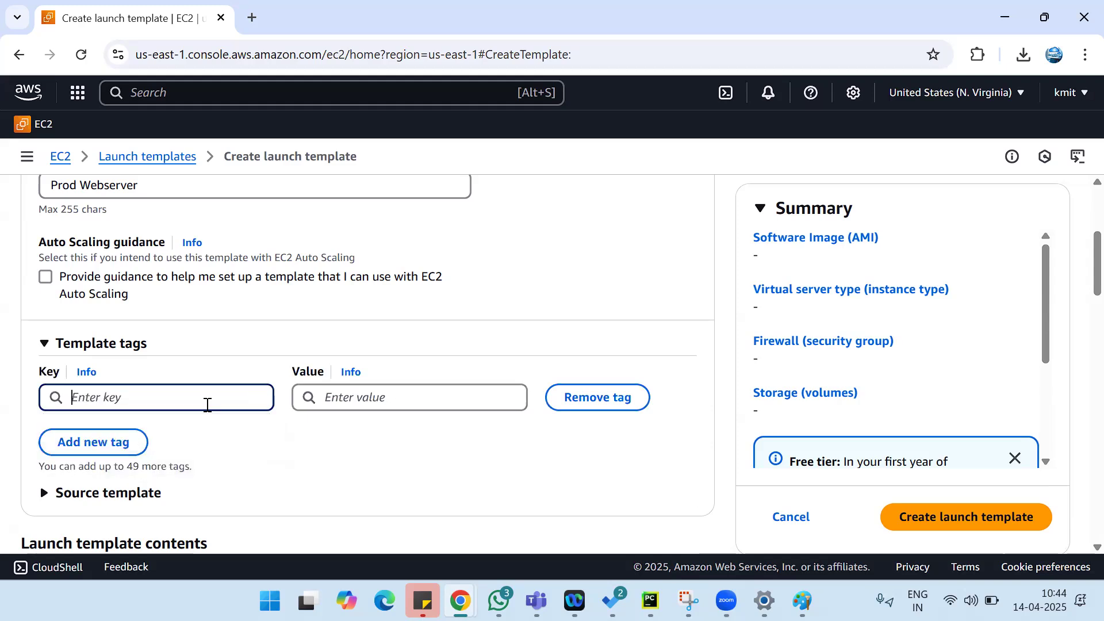
type("Name")
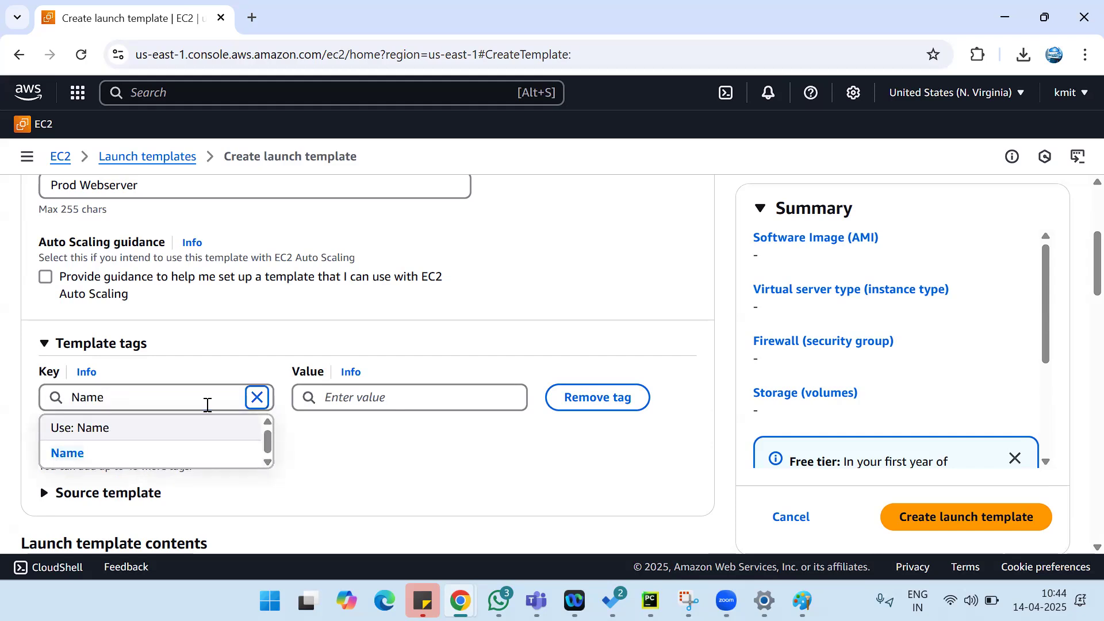
key("Tab")
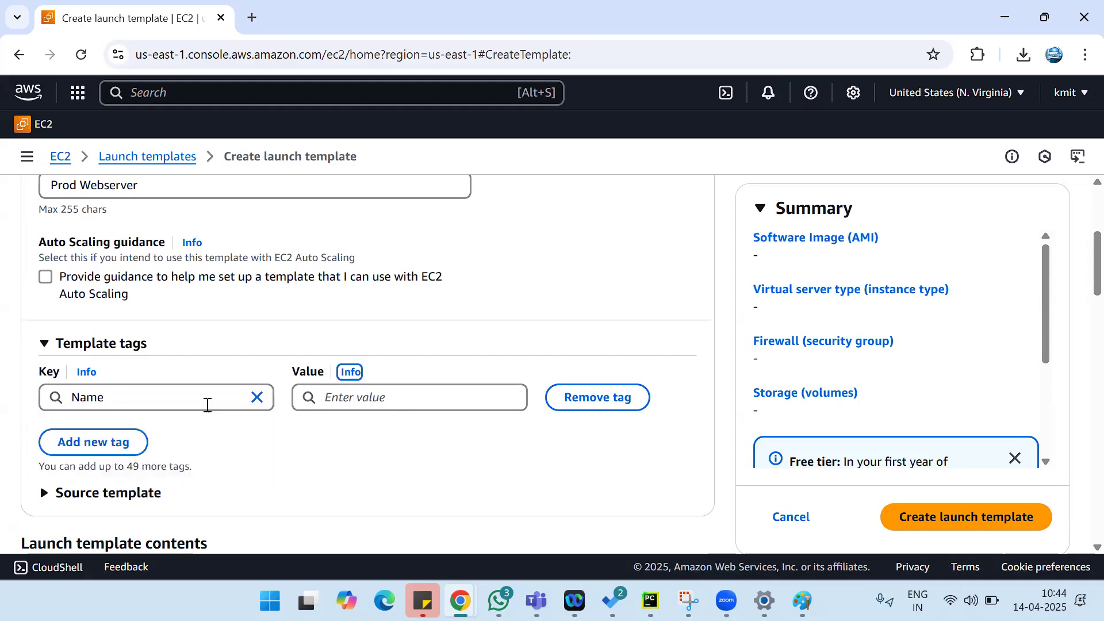
key("Tab")
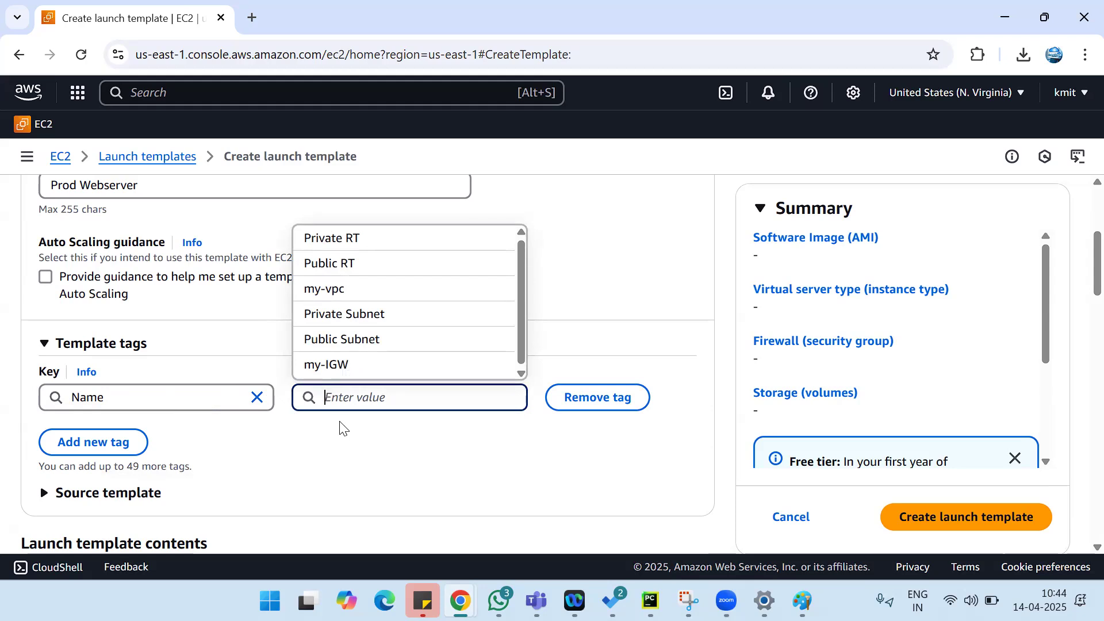
type("Apache")
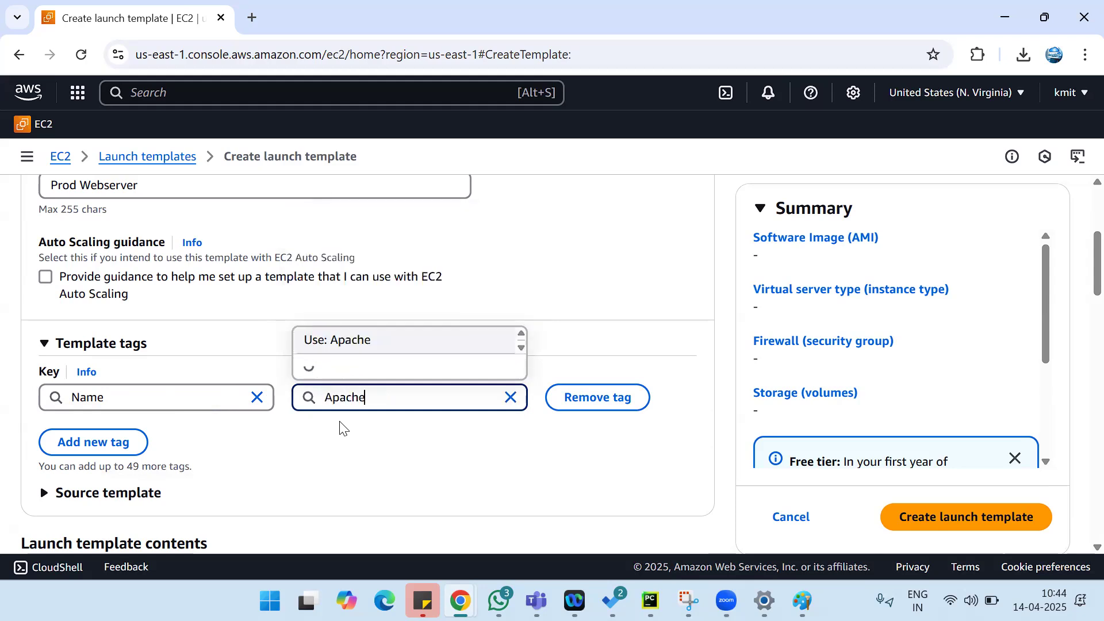
type(" Template")
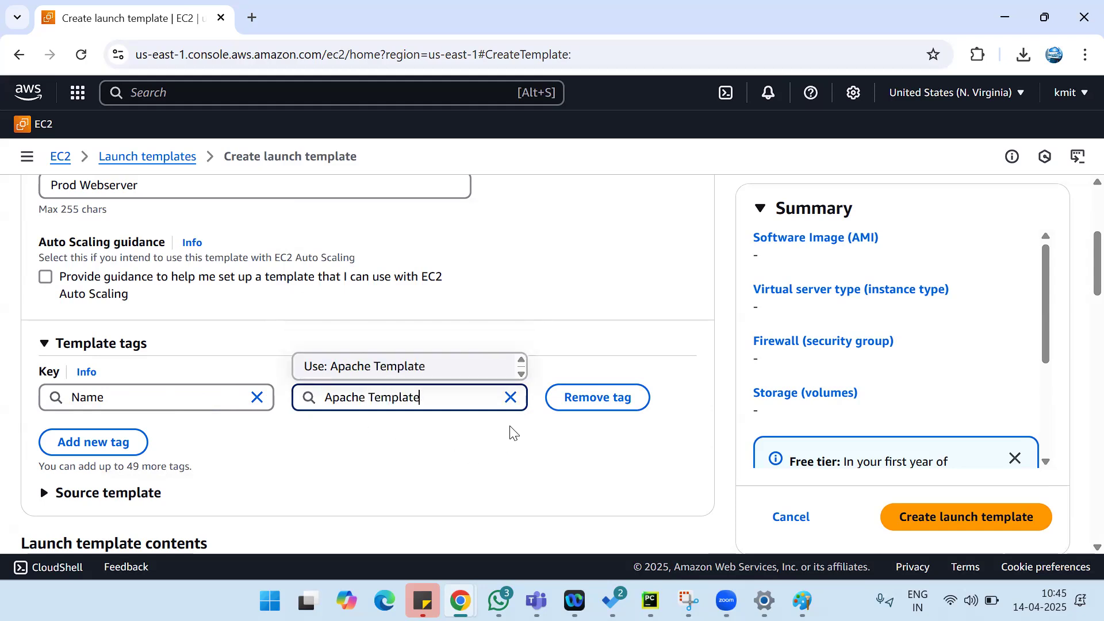
left_click(513, 433)
Add a second template tag with key "env" and value "Prod".
left_click(136, 441)
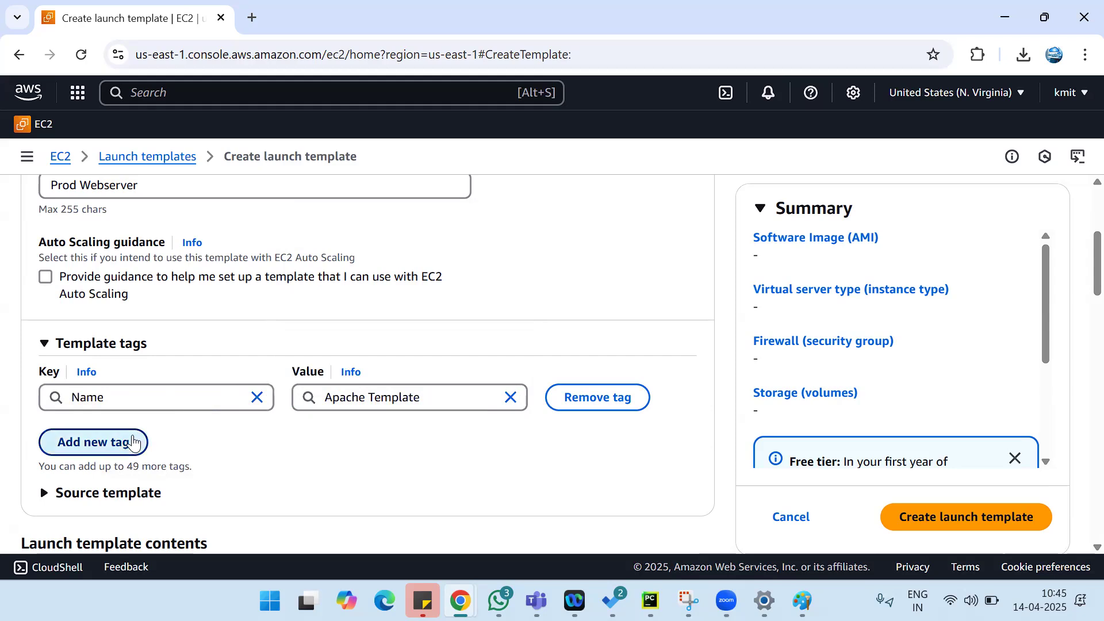
left_click(143, 440)
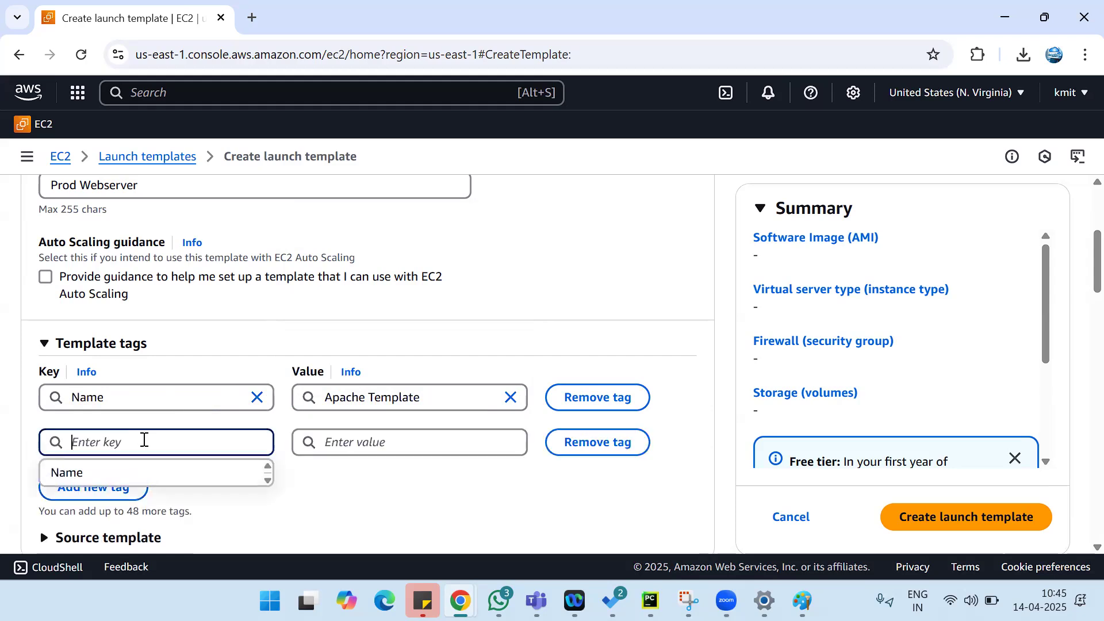
type("env")
key("Tab")
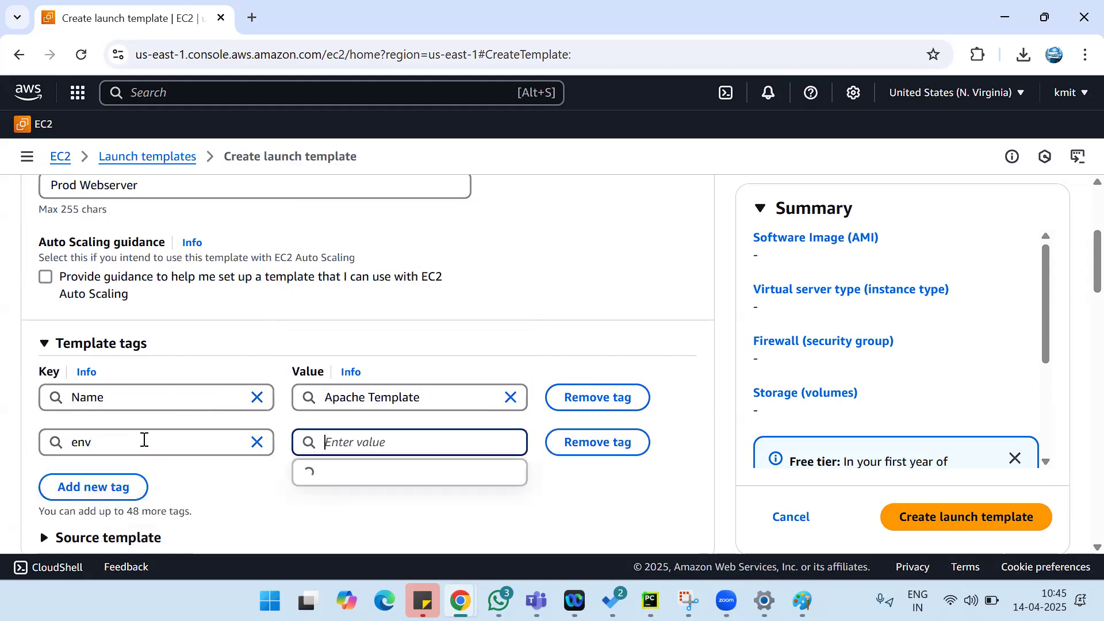
type("Prod")
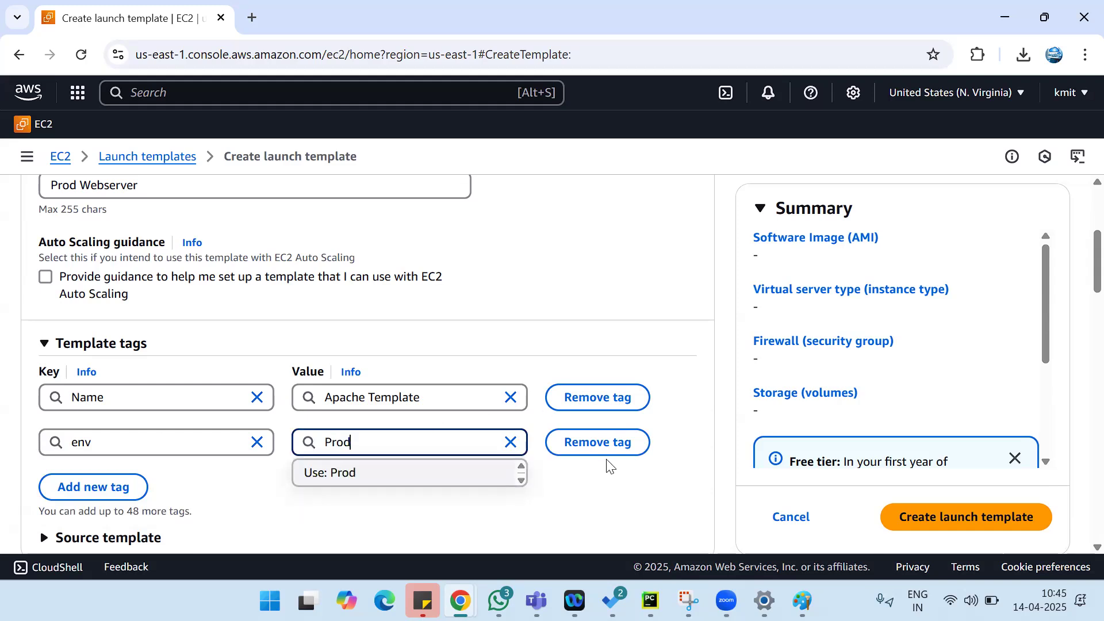
left_click(696, 469)
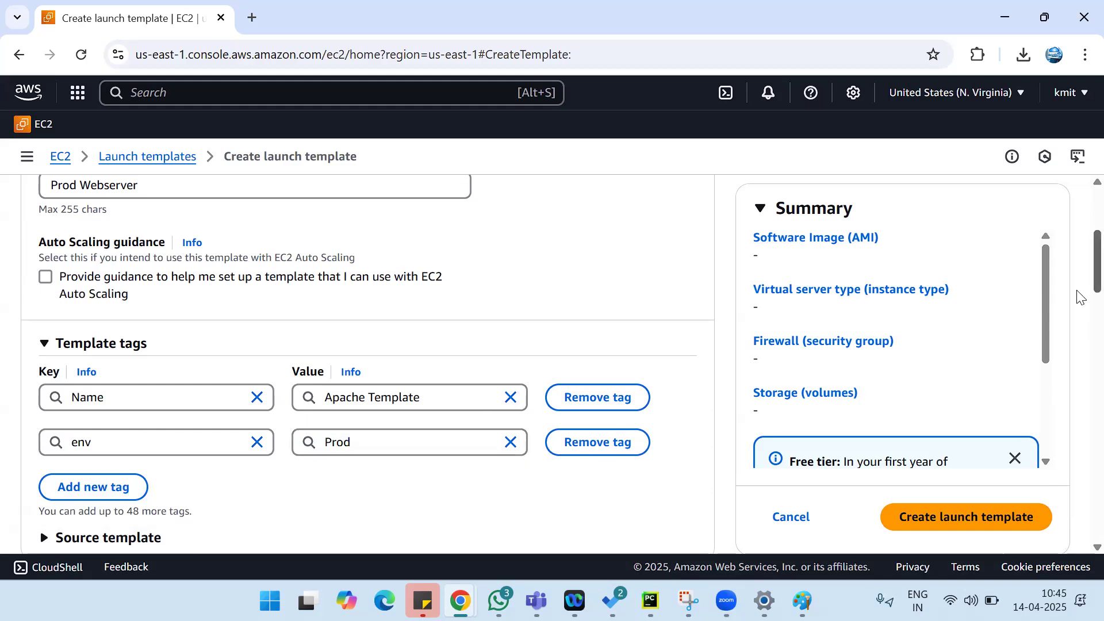
Check the source template options for existing launch templates, and collapse the section without selecting one.
scroll(1079, 308, "down", 5)
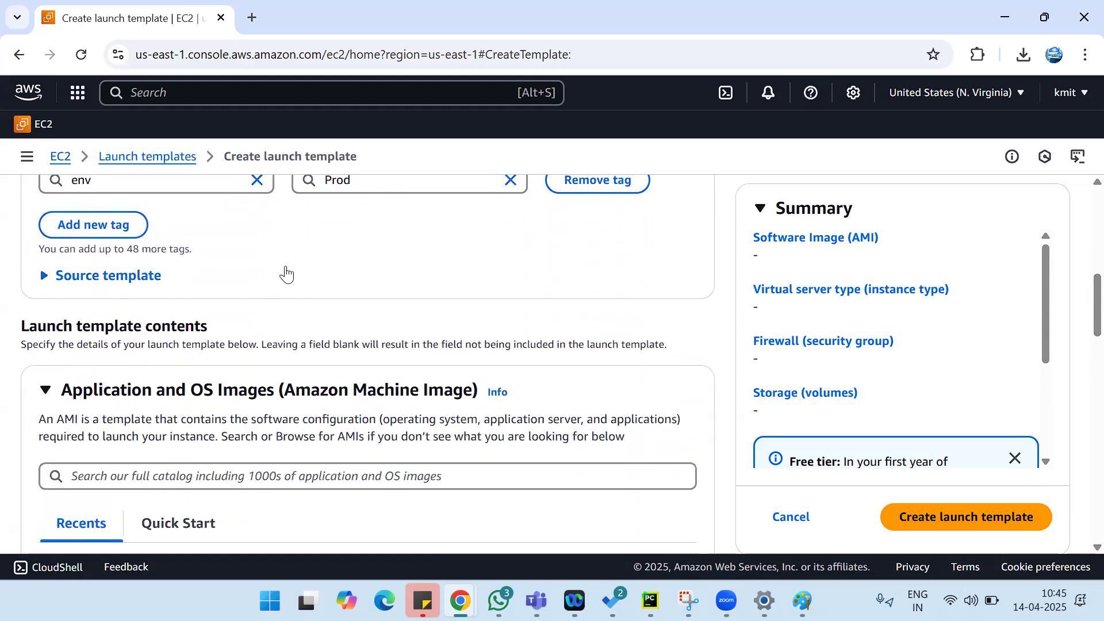
left_click(48, 288)
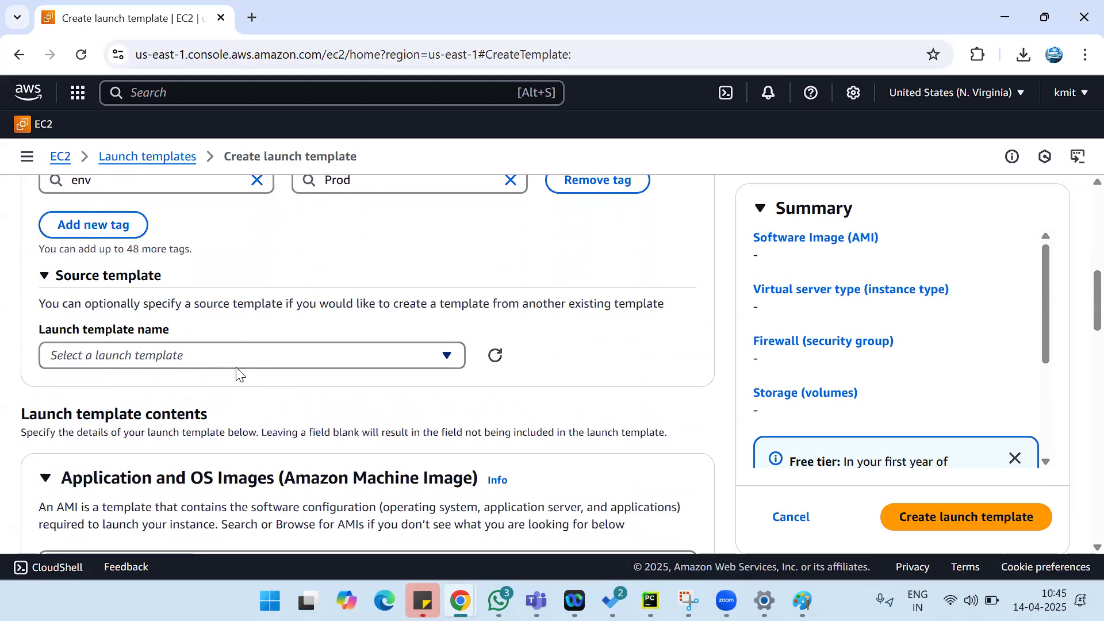
left_click(259, 354)
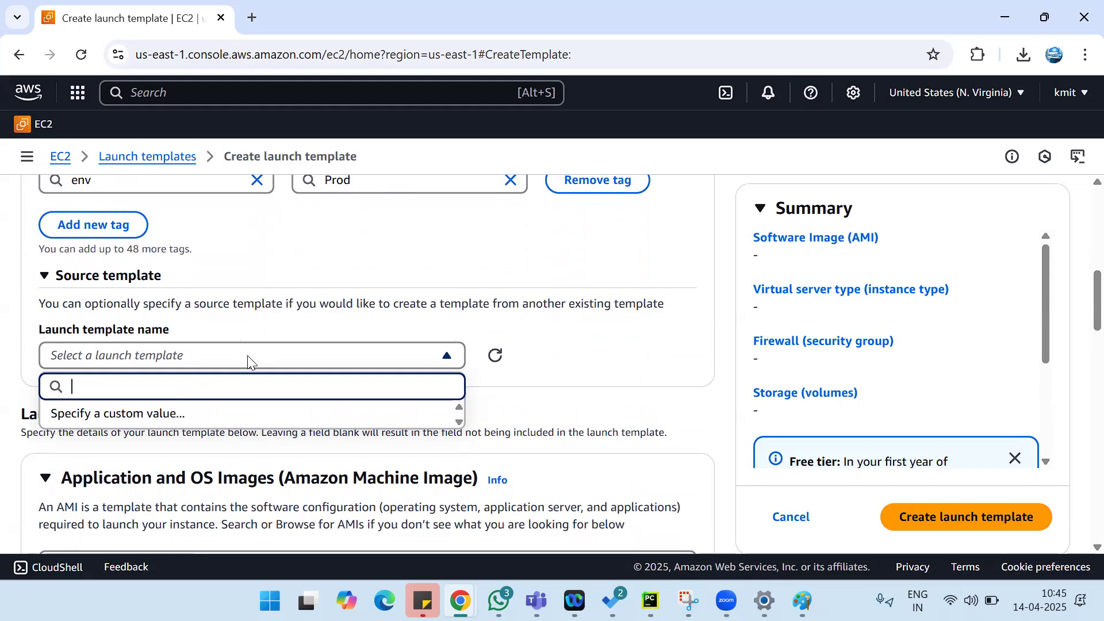
left_click(631, 350)
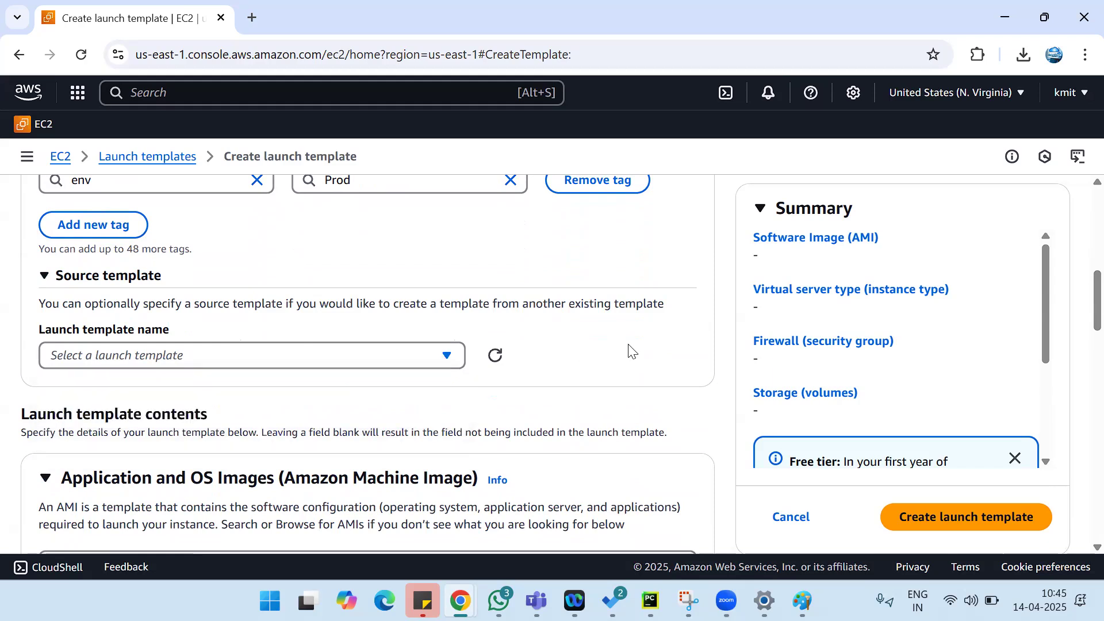
left_click(45, 276)
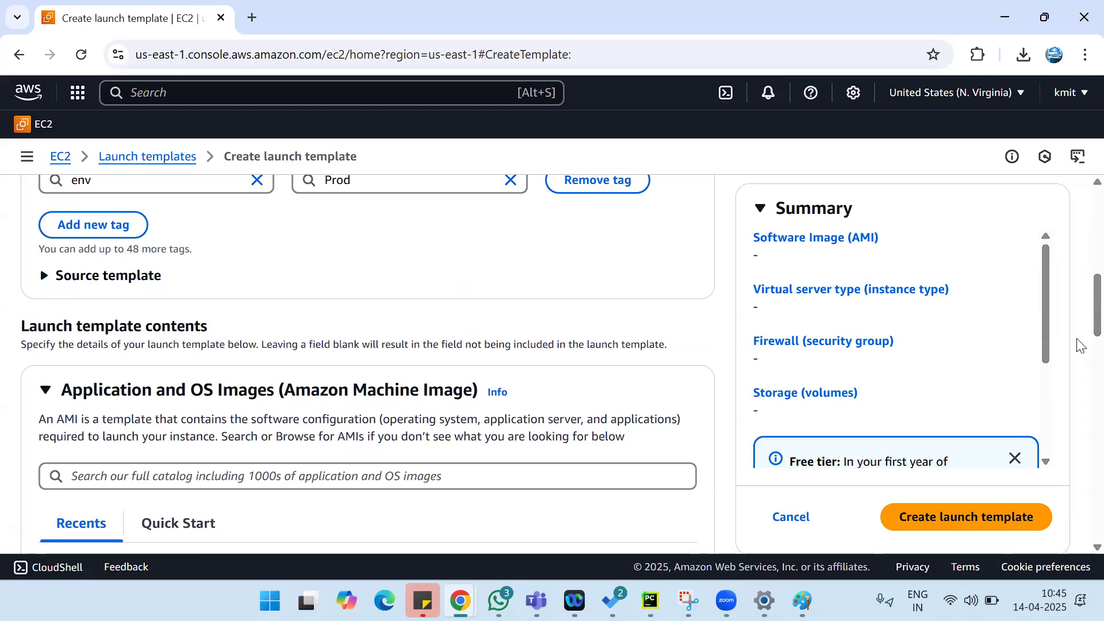
Look through the Quick Start operating system images offered for the launch template.
scroll(1080, 343, "down", 3)
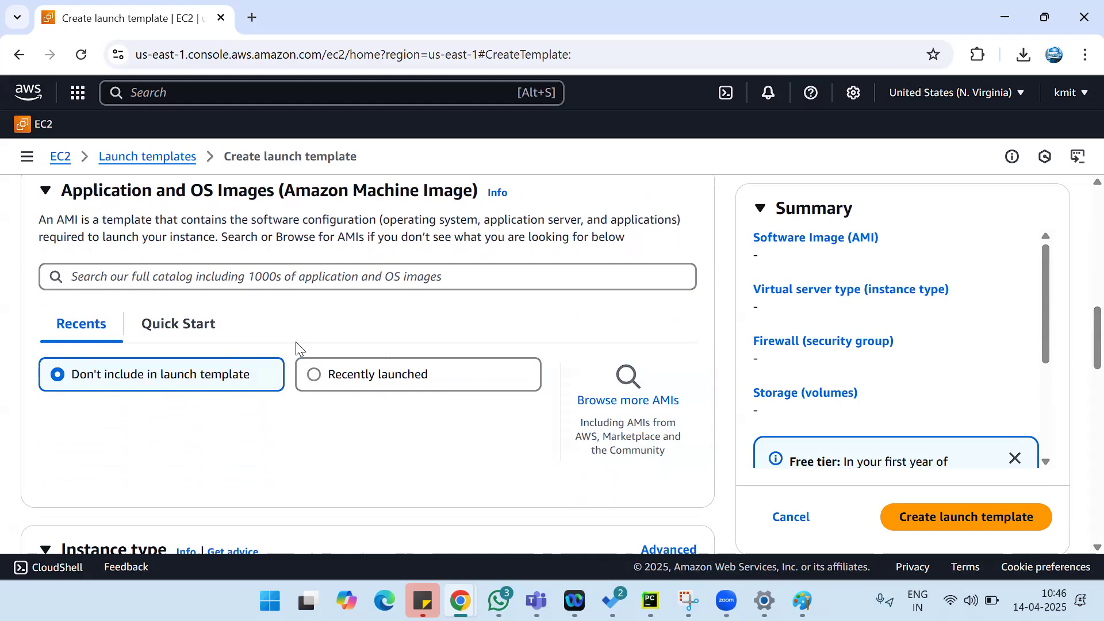
left_click(200, 333)
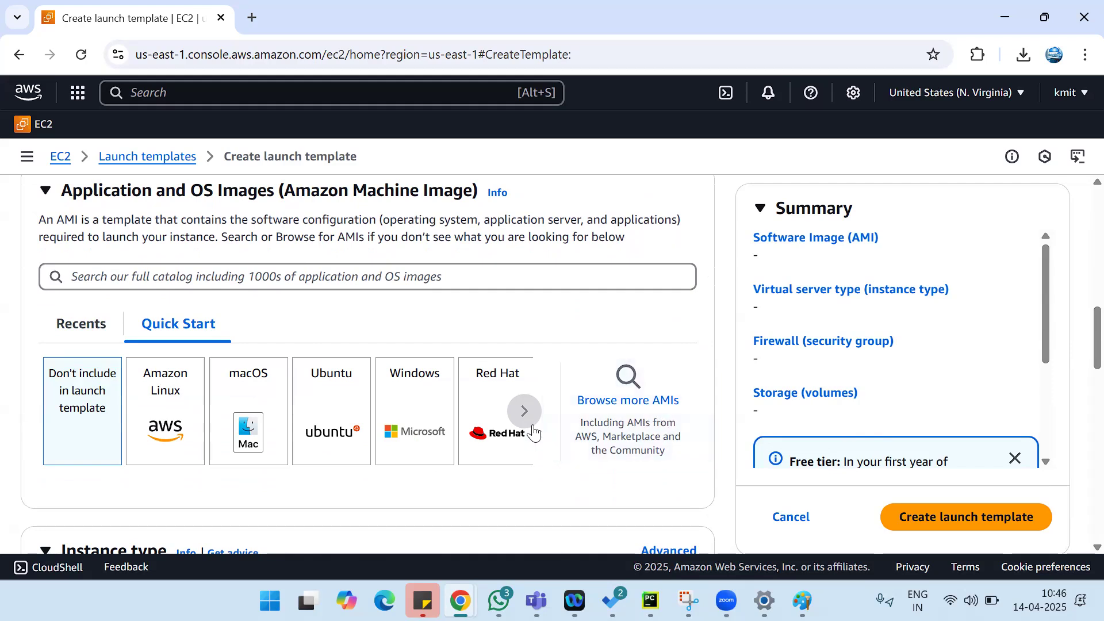
left_click(525, 411)
left_click(527, 411)
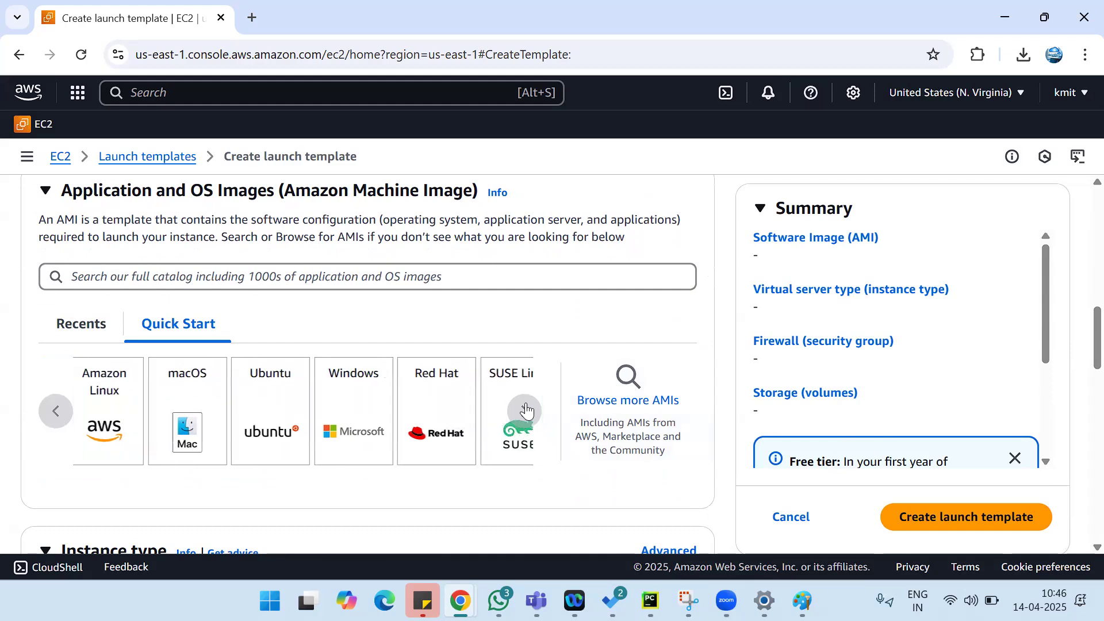
left_click(527, 411)
left_click(527, 411)
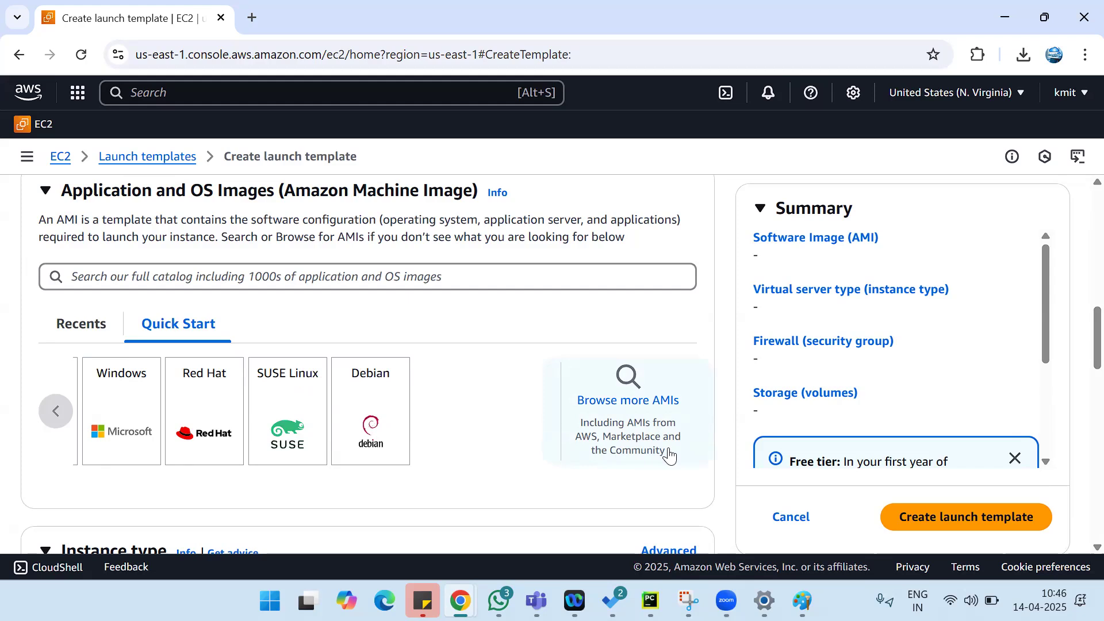
Open the full AMI catalog and look through the AWS Marketplace AMIs.
left_click(642, 407)
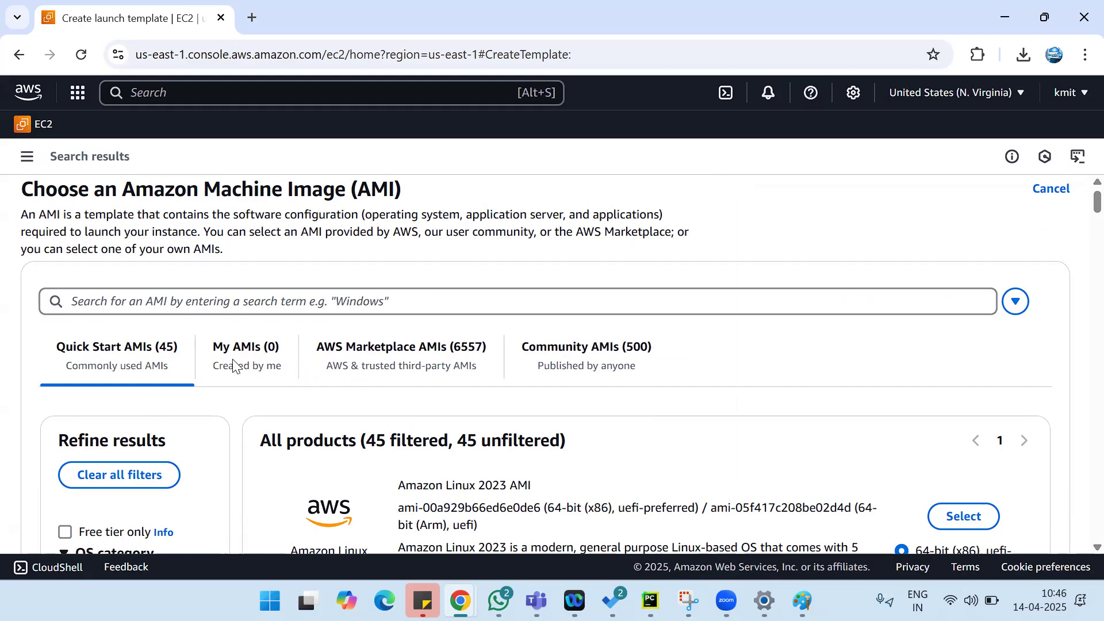
left_click(336, 358)
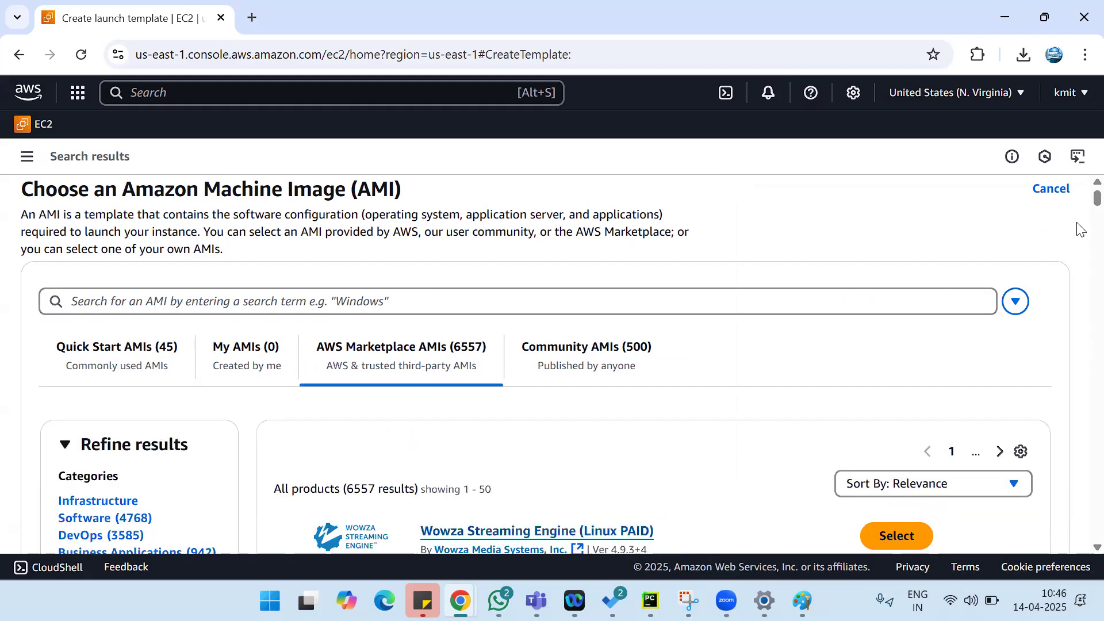
scroll(1081, 204, "down", 10)
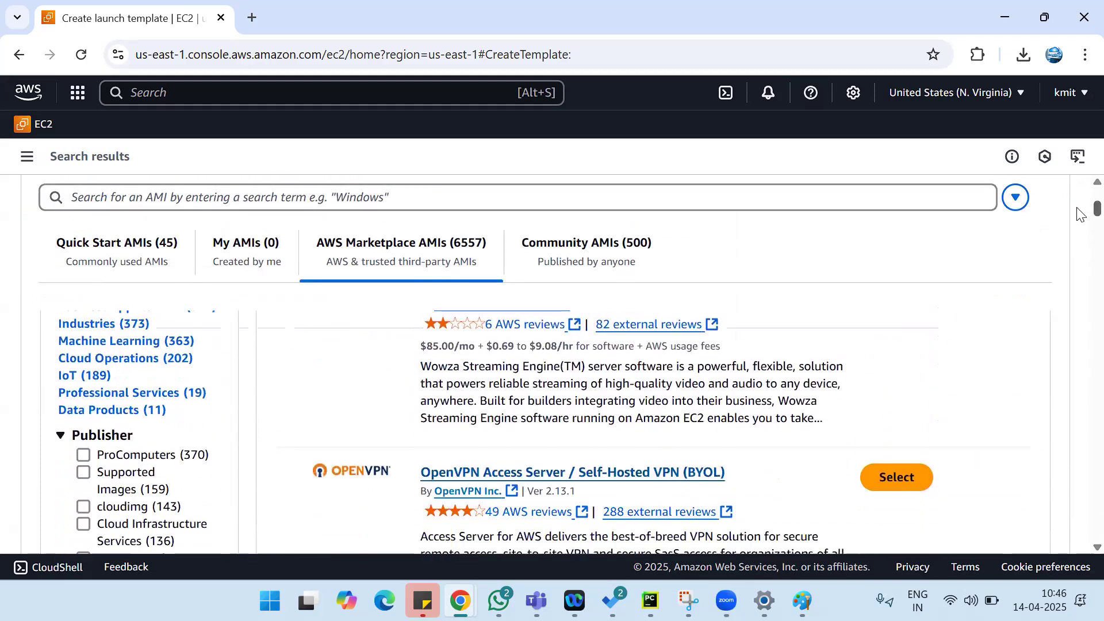
scroll(1081, 225, "down", 6)
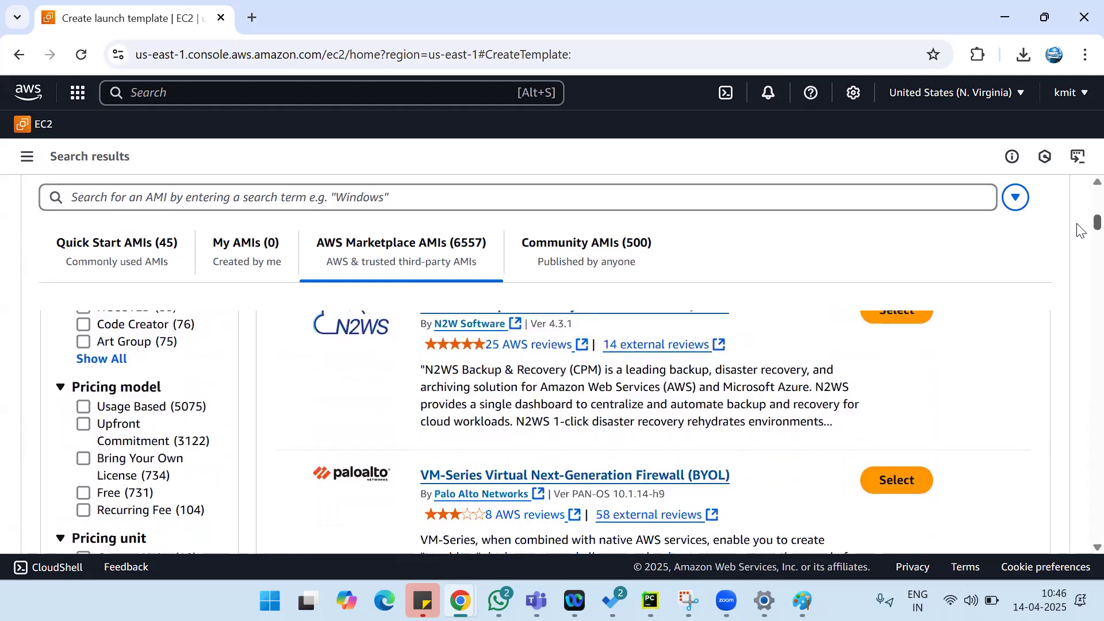
scroll(1081, 236, "down", 6)
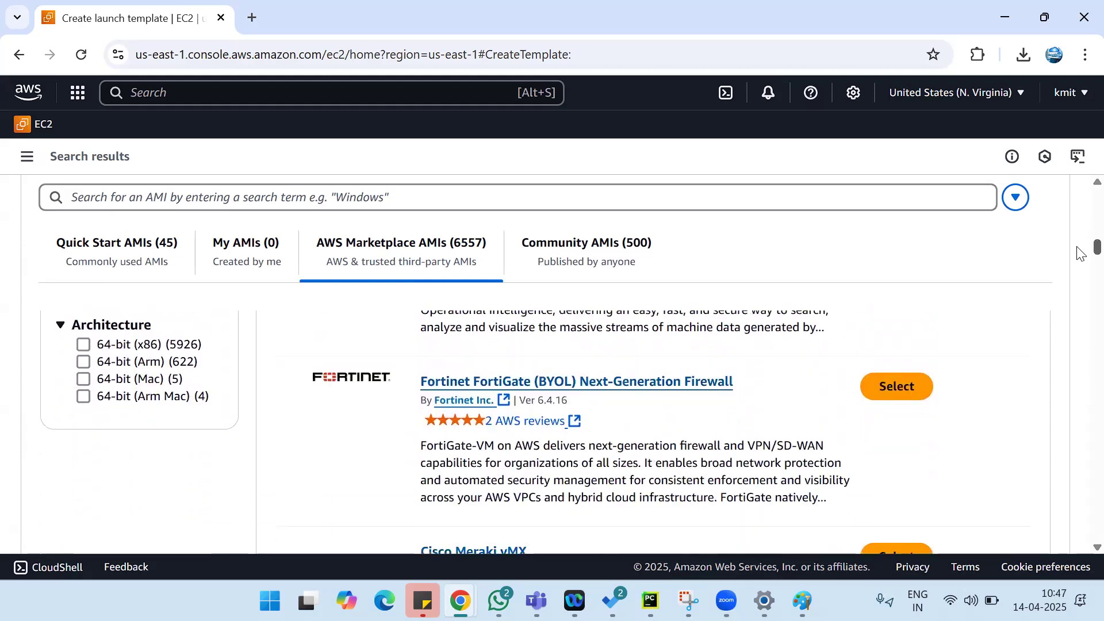
scroll(1080, 230, "up", 2)
scroll(1080, 230, "up", 15)
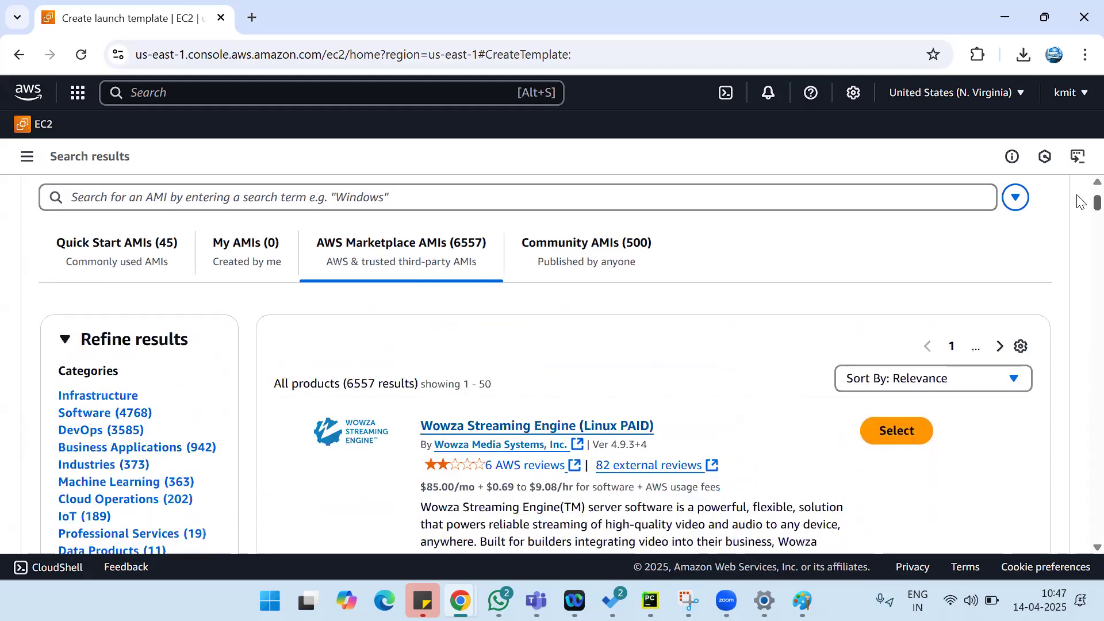
scroll(742, 288, "up", 2)
Search the AWS Marketplace AMIs for "docker".
left_click(713, 309)
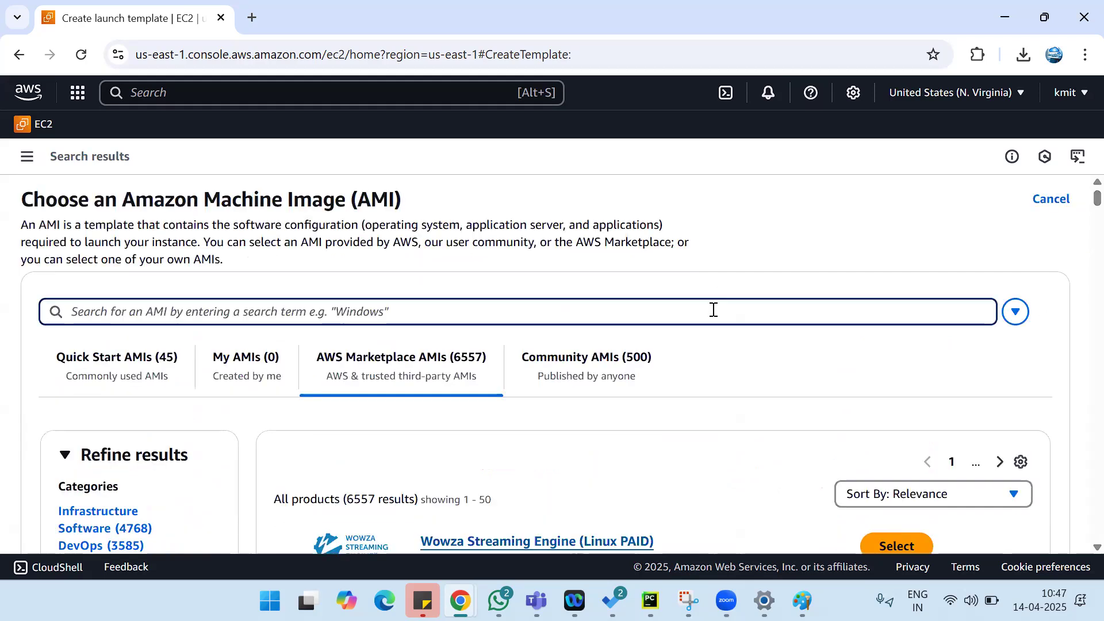
type("docker")
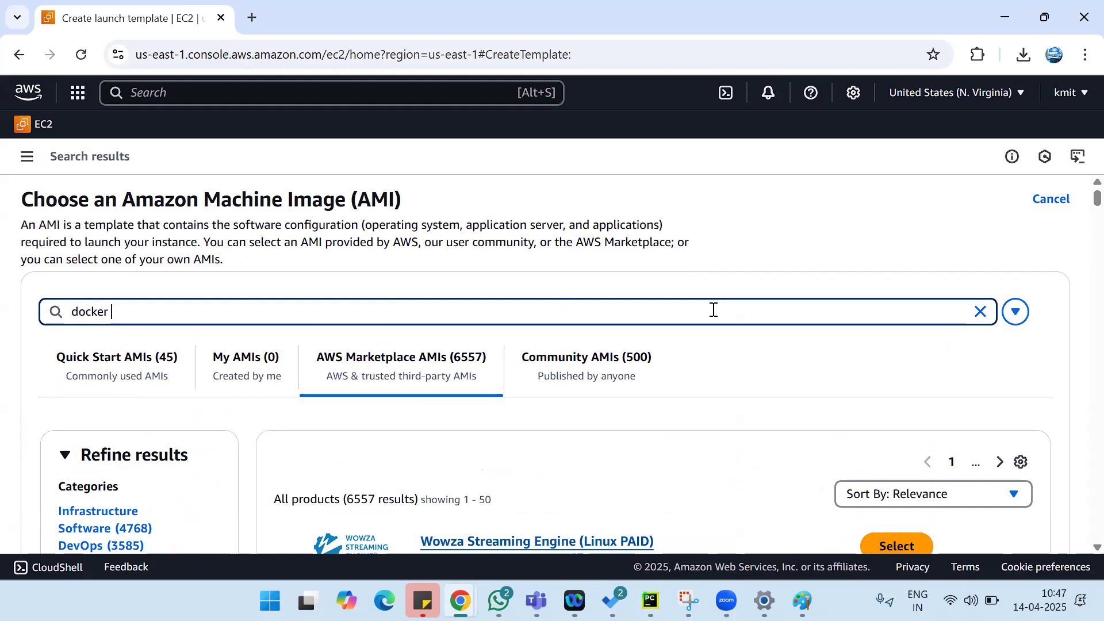
key("Return")
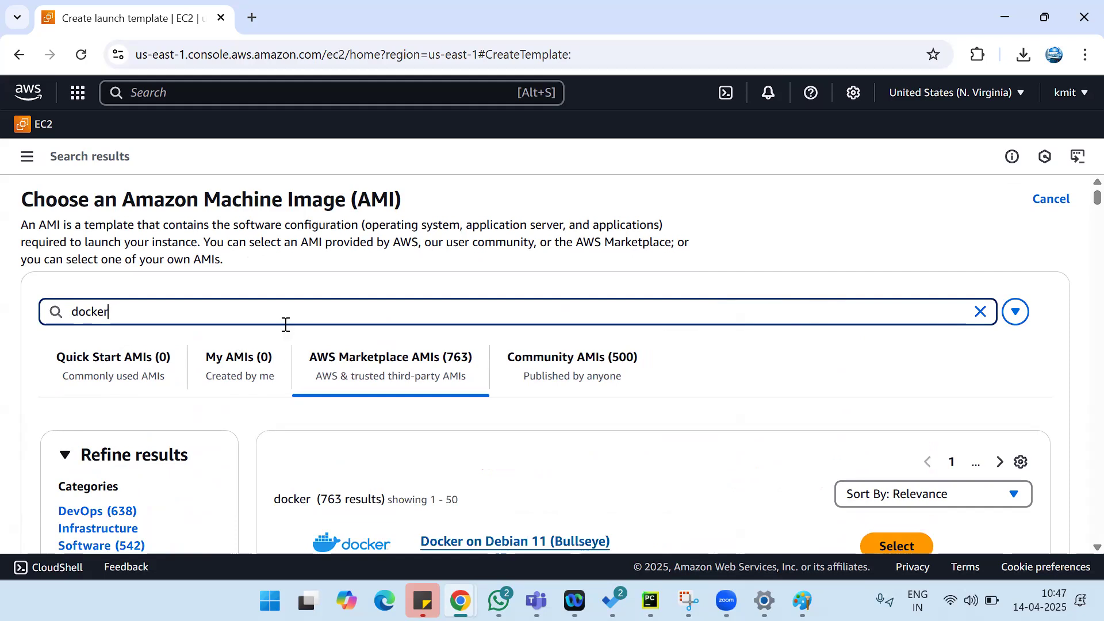
key("Return")
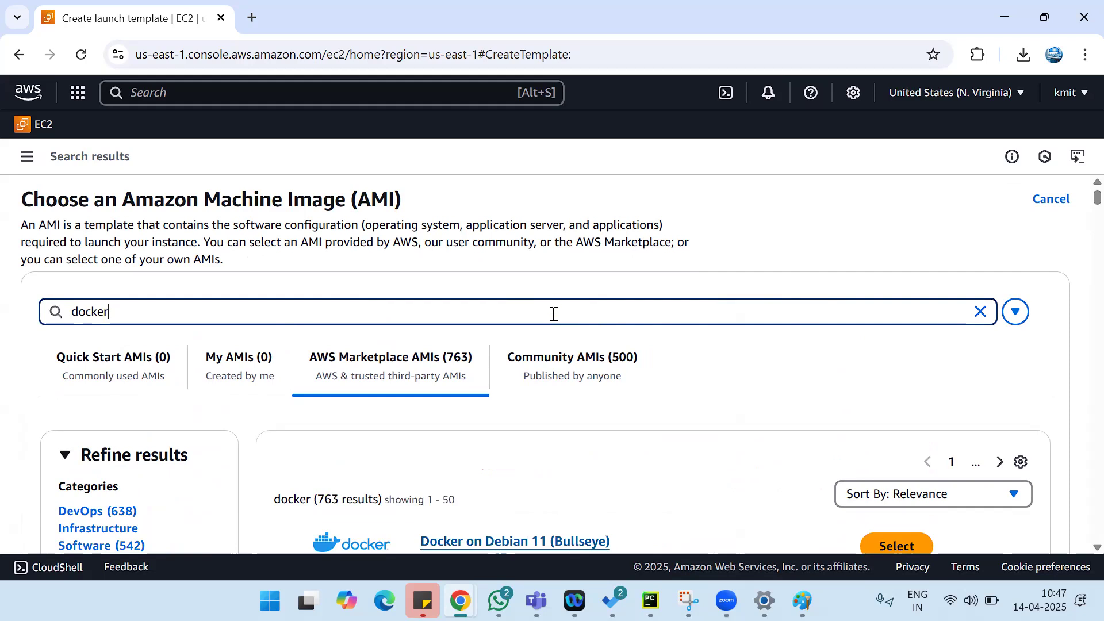
Search the AWS Marketplace AMIs for "centos" and examine the CentOS Stream listings and their pricing.
key("ctrl+a")
type("centos")
key("Return")
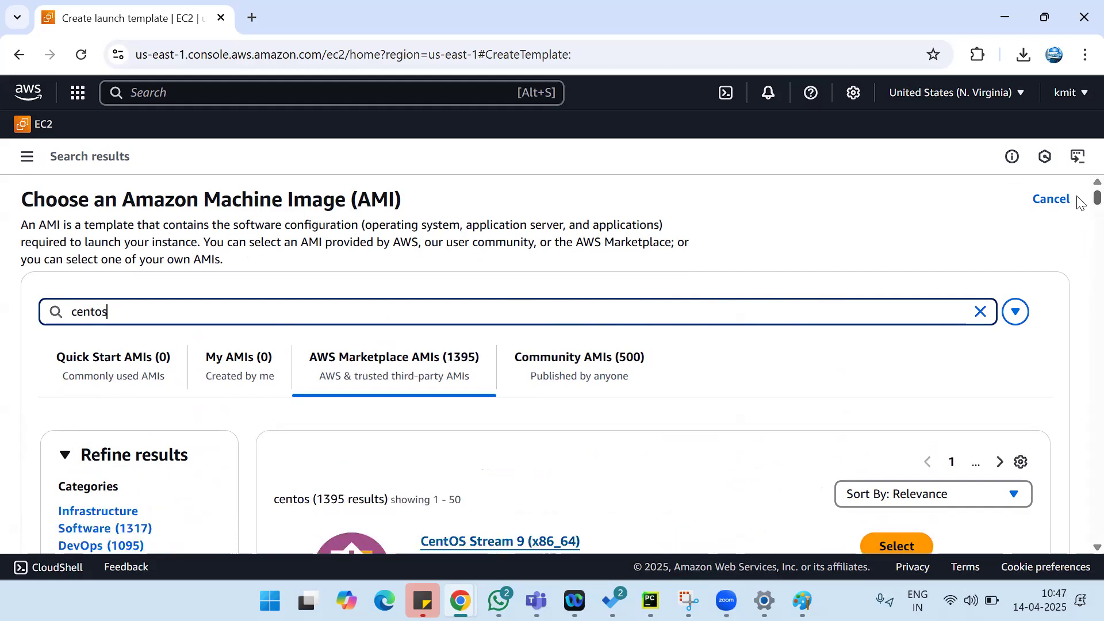
scroll(1080, 201, "down", 5)
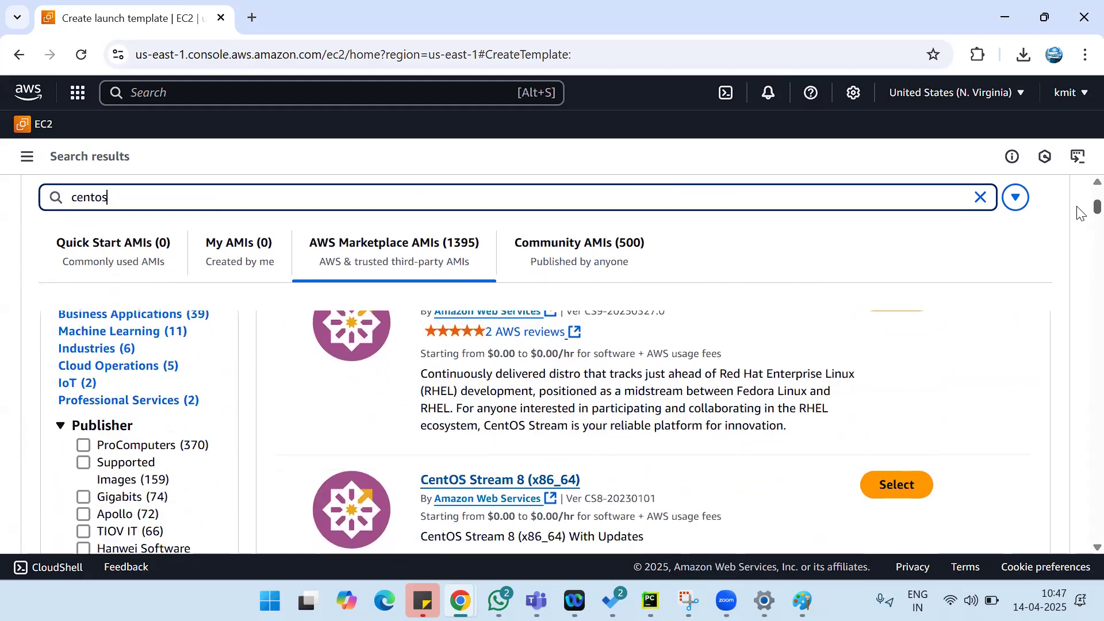
scroll(1080, 213, "up", 3)
scroll(1080, 213, "down", 2)
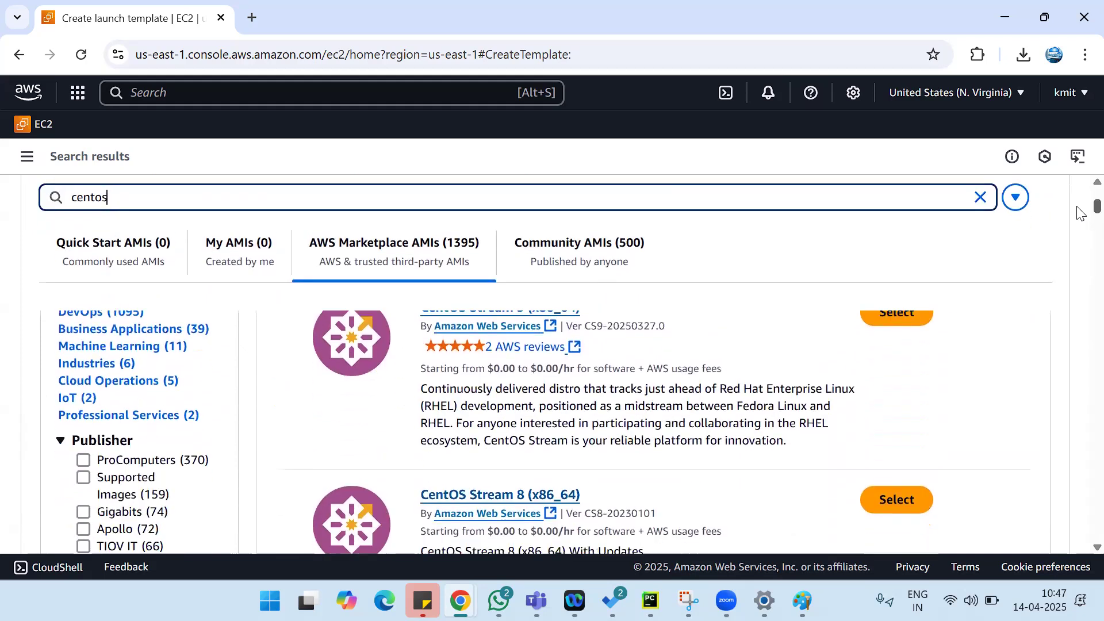
scroll(1082, 213, "down", 1)
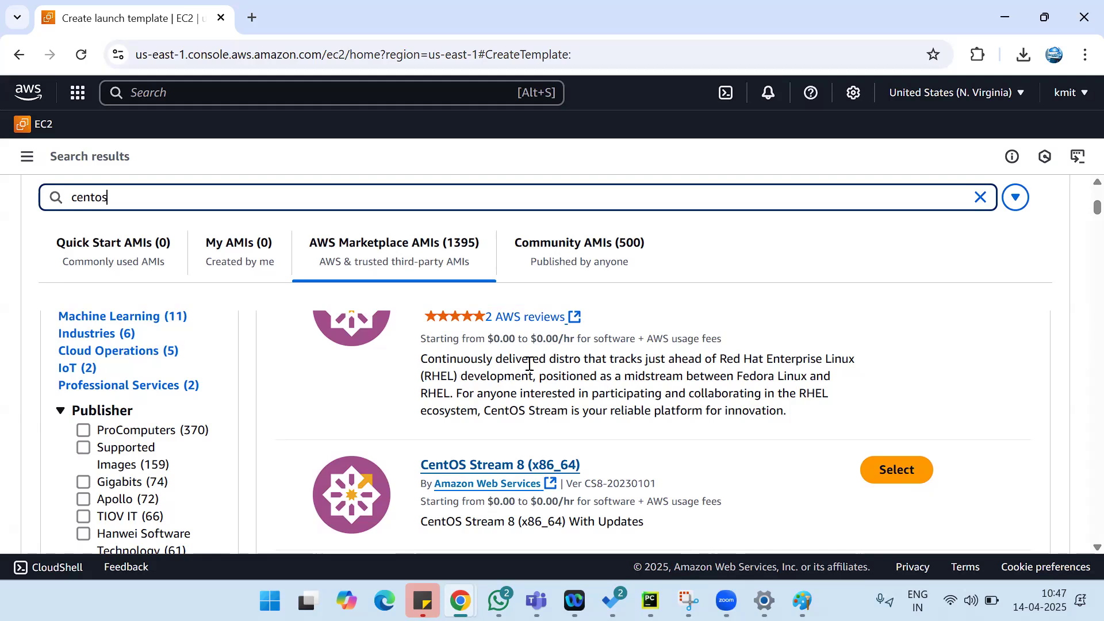
left_click_drag(435, 338, 569, 352)
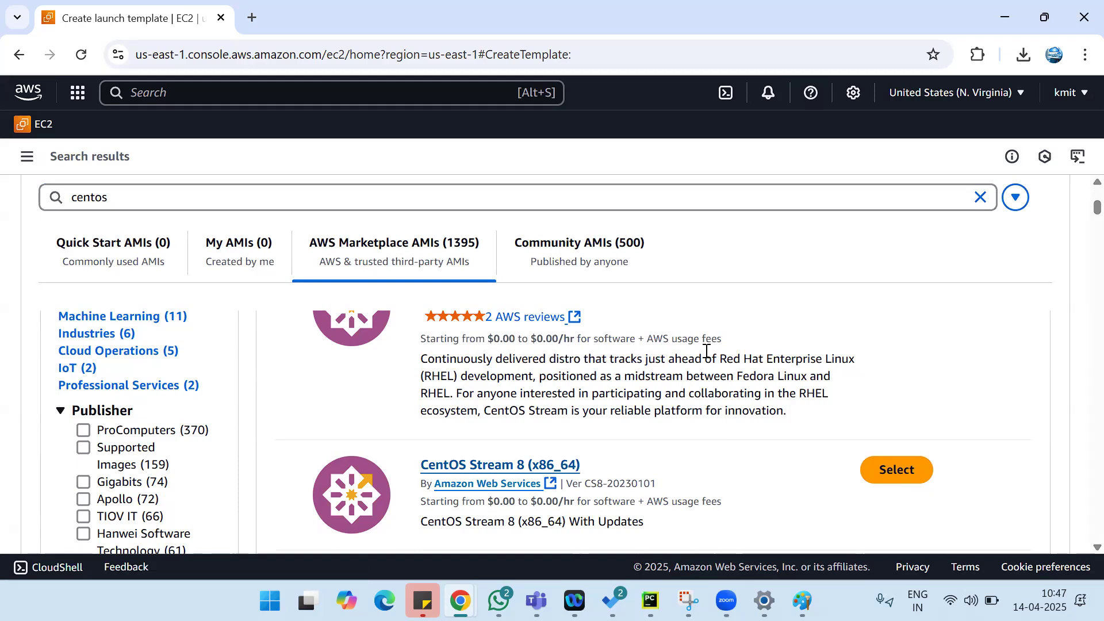
Look through the community AMIs matching "centos", and clear the search term.
left_click(599, 245)
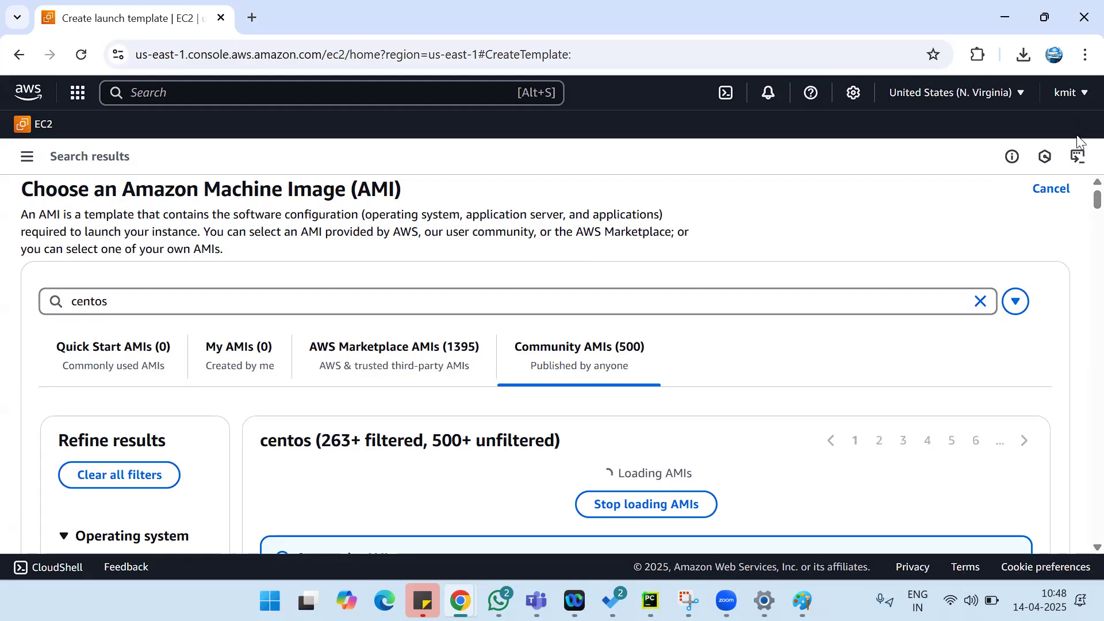
scroll(1080, 207, "down", 3)
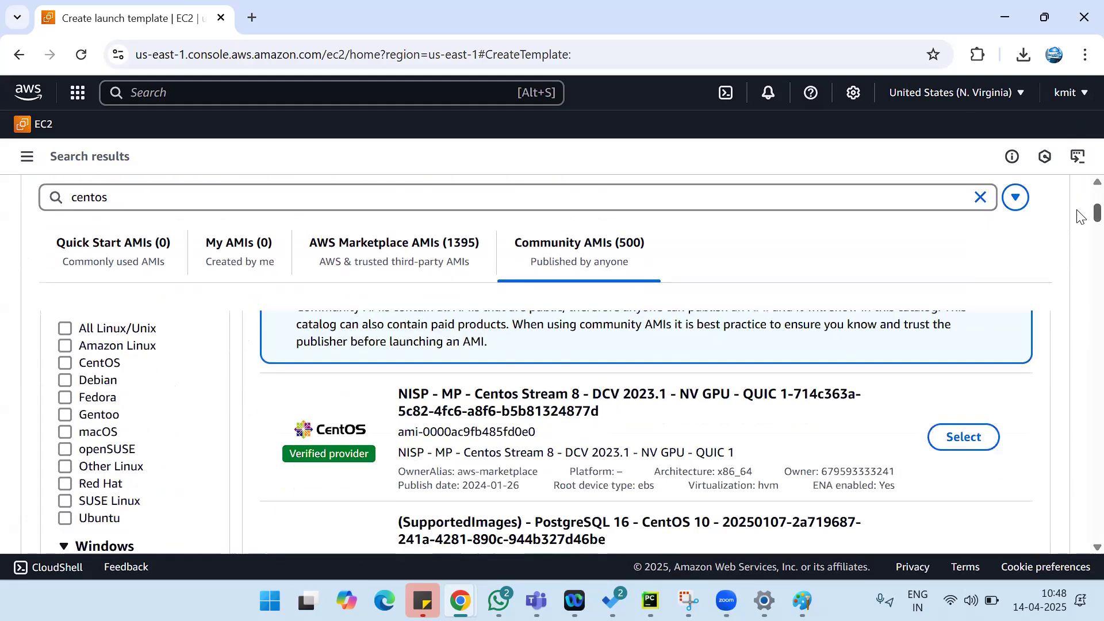
scroll(1080, 221, "down", 2)
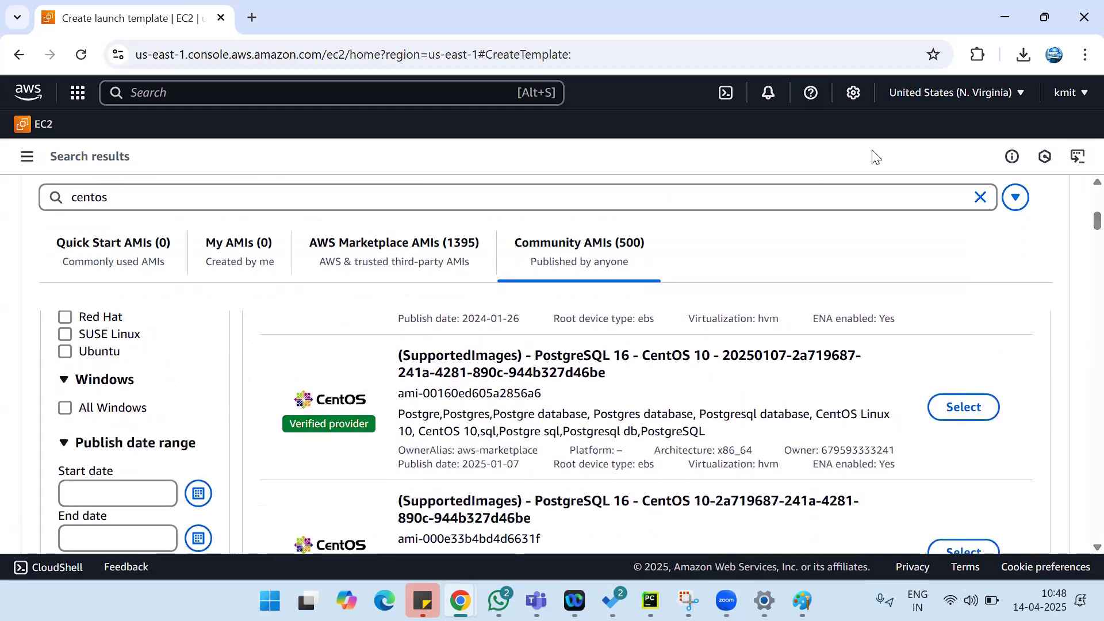
left_click(982, 204)
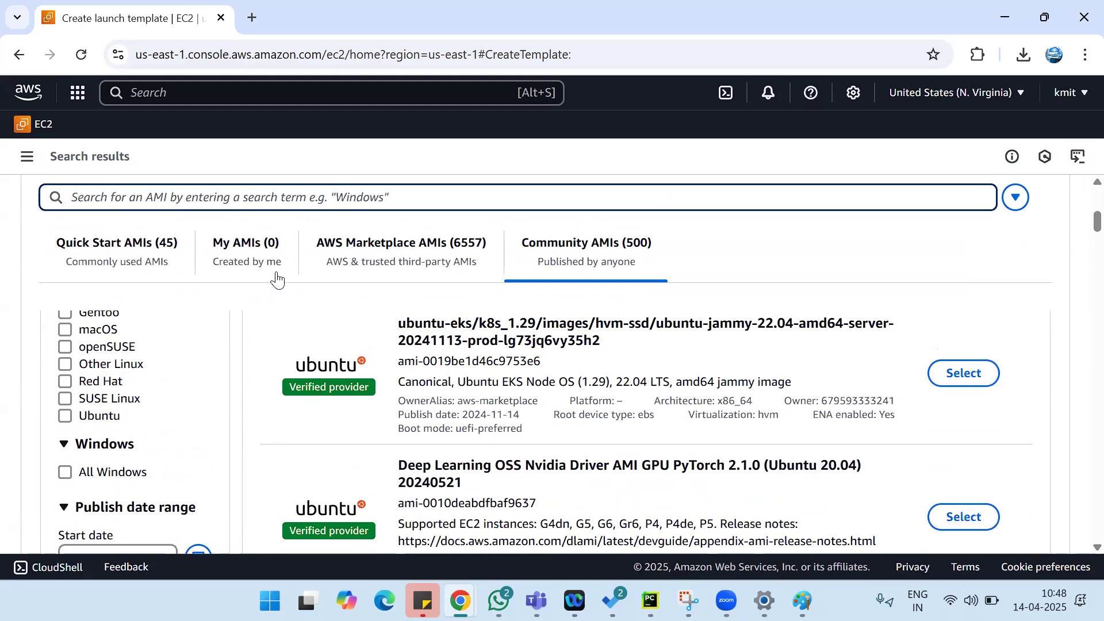
Select the 64-bit (x86) Ubuntu Server 24.04 LTS (HVM) image from the catalog's Quick Start AMIs.
left_click(107, 246)
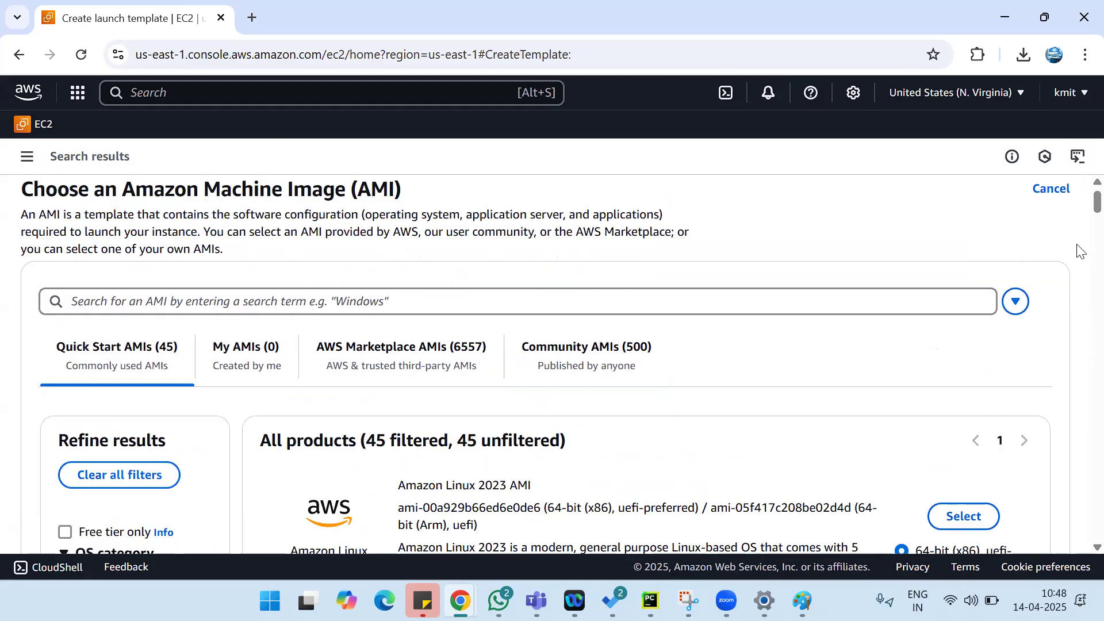
scroll(1079, 216, "down", 10)
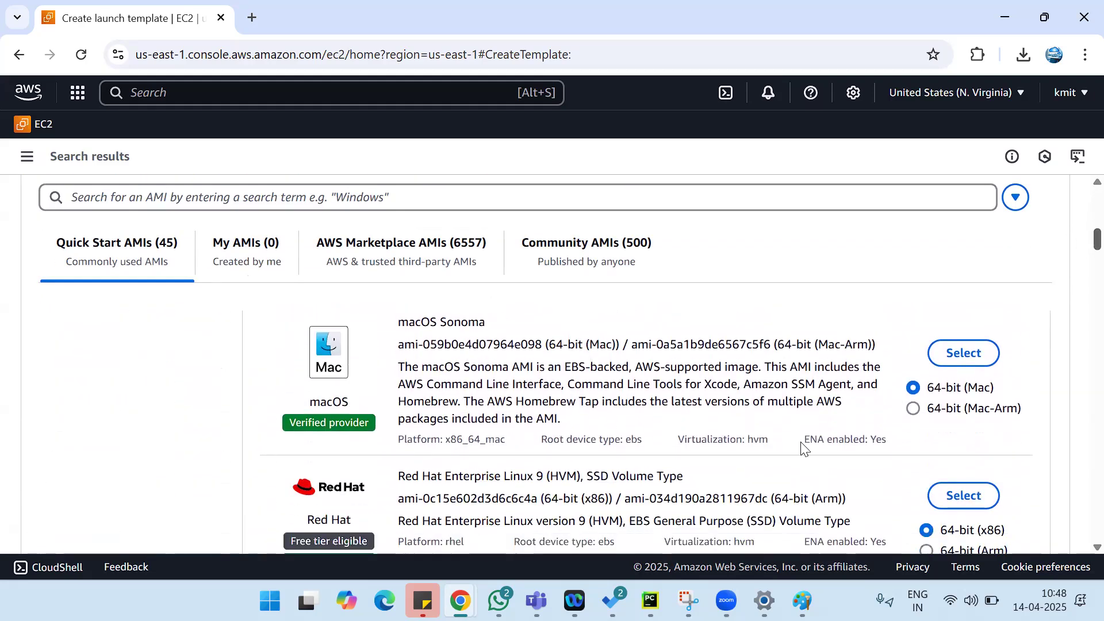
left_click_drag(1078, 239, 1077, 275)
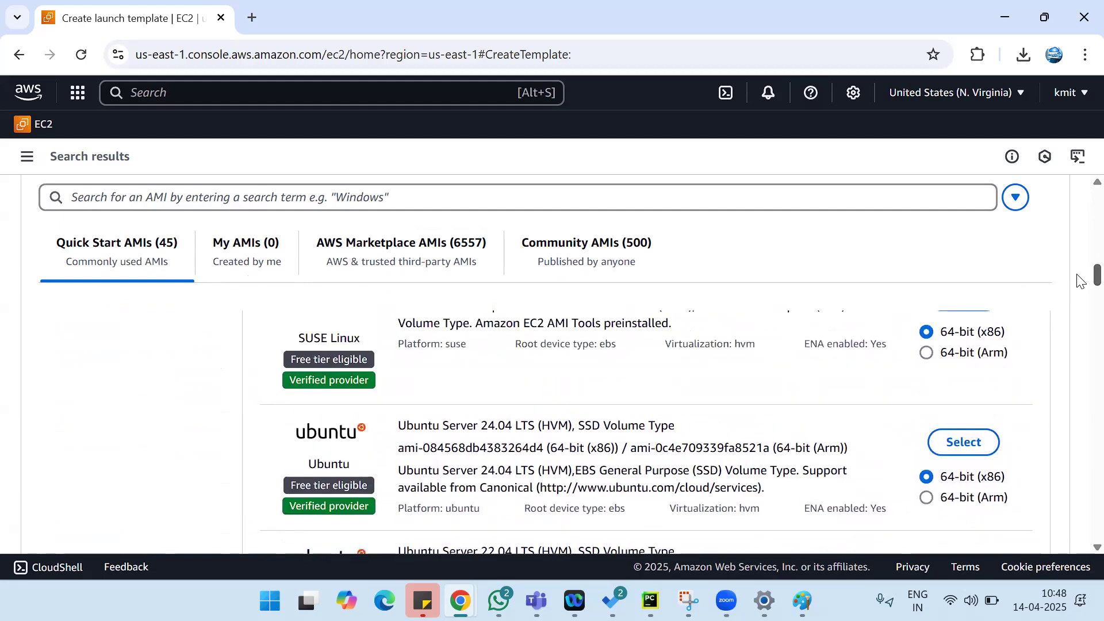
left_click(965, 443)
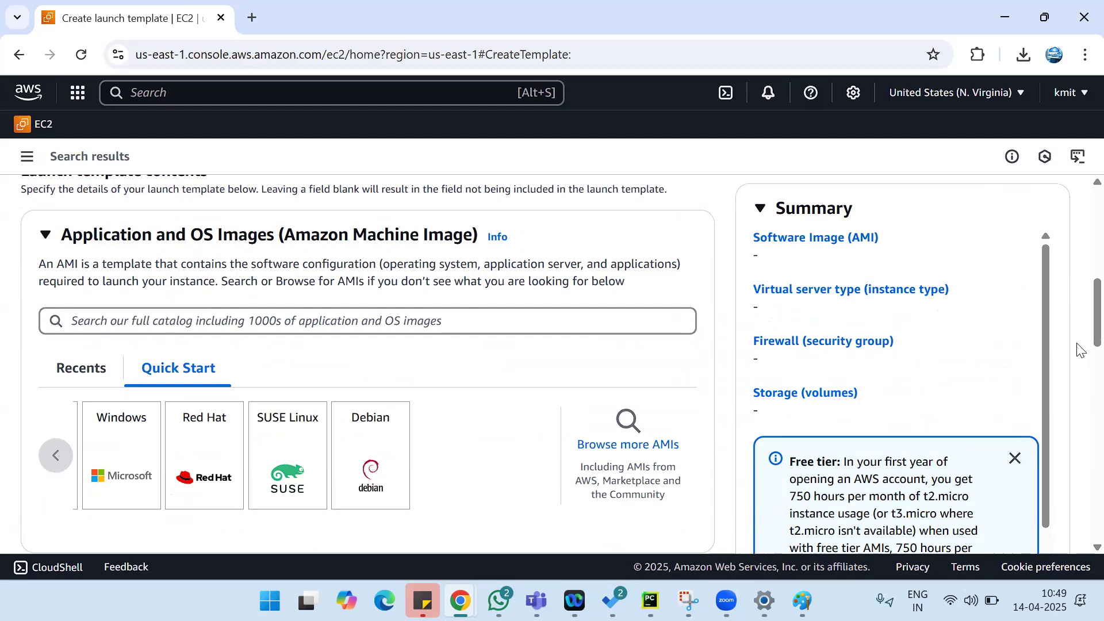
Review the details of the catalog AMI chosen for the template, including its description, image ID, username and architecture.
scroll(1078, 343, "down", 5)
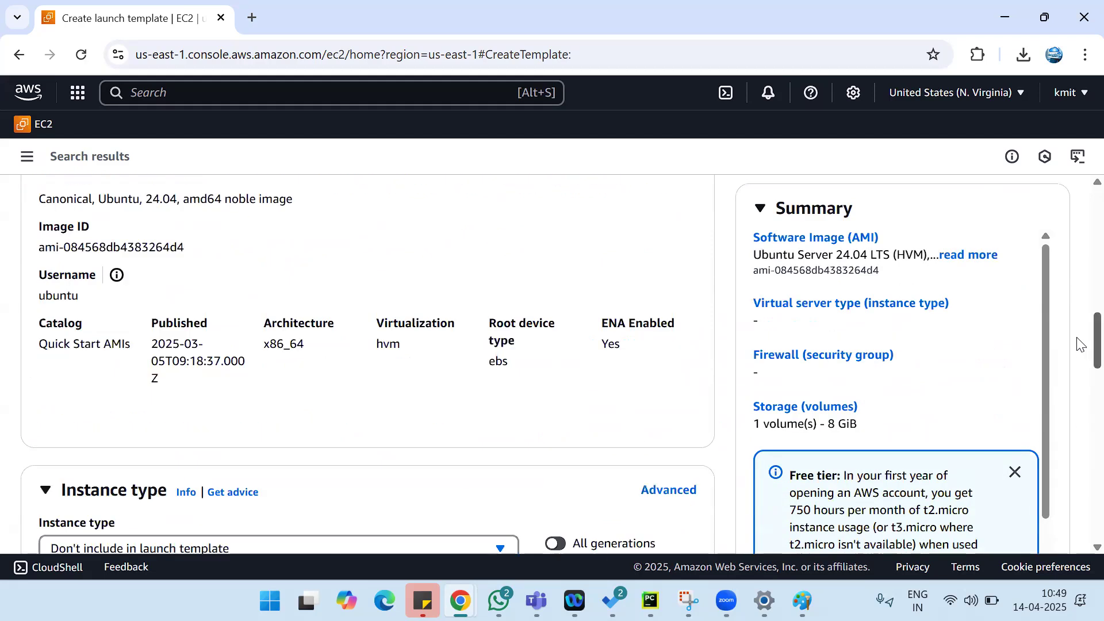
scroll(1077, 343, "up", 3)
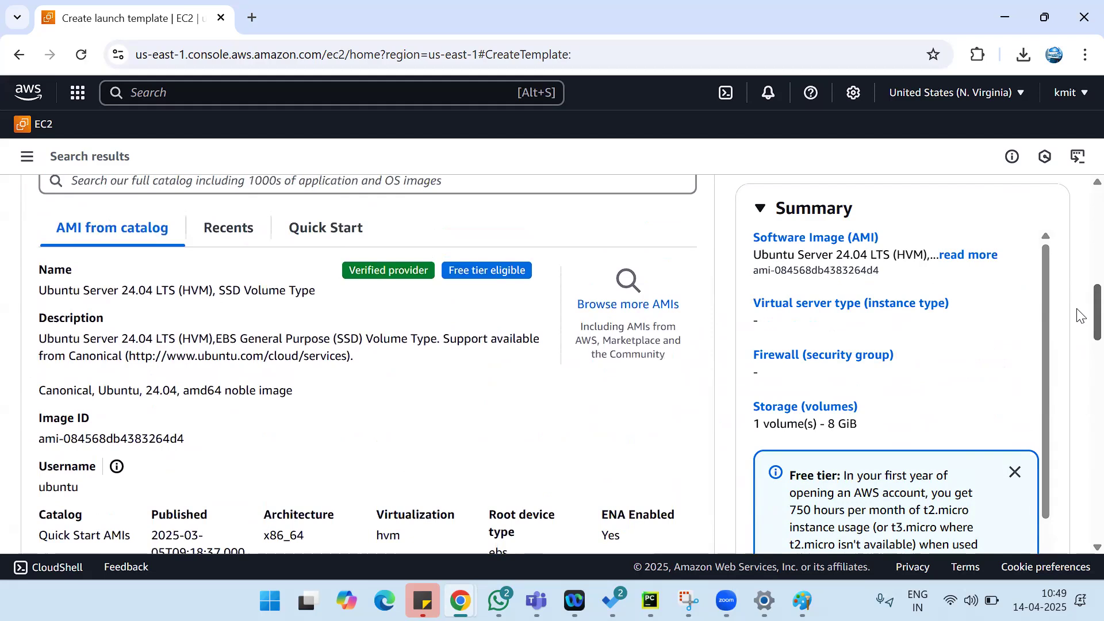
scroll(1081, 315, "up", 4)
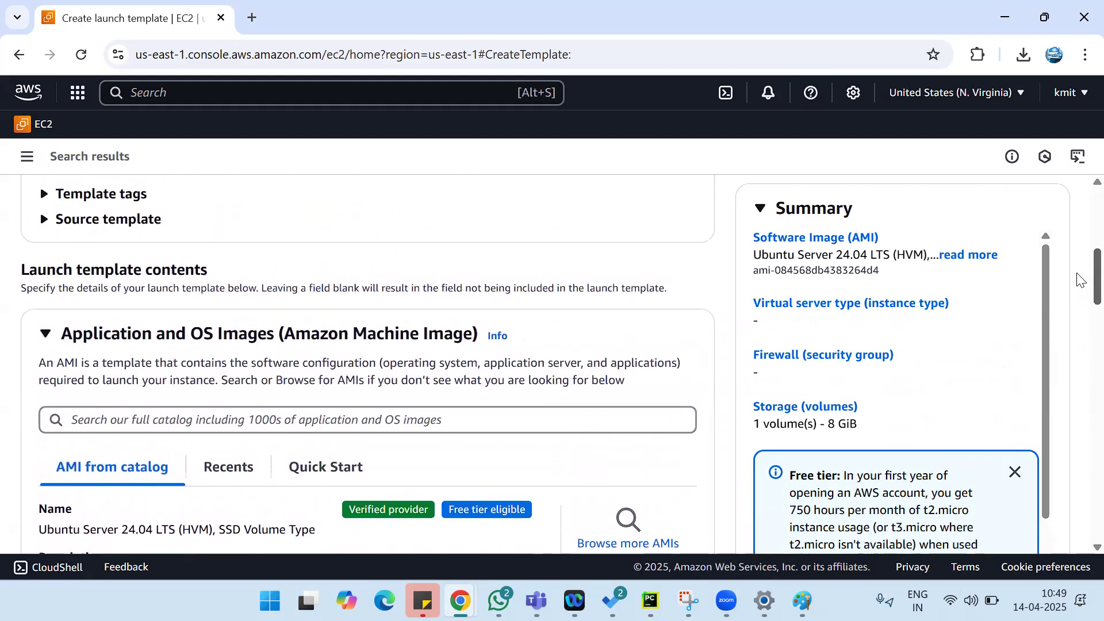
scroll(1080, 280, "down", 7)
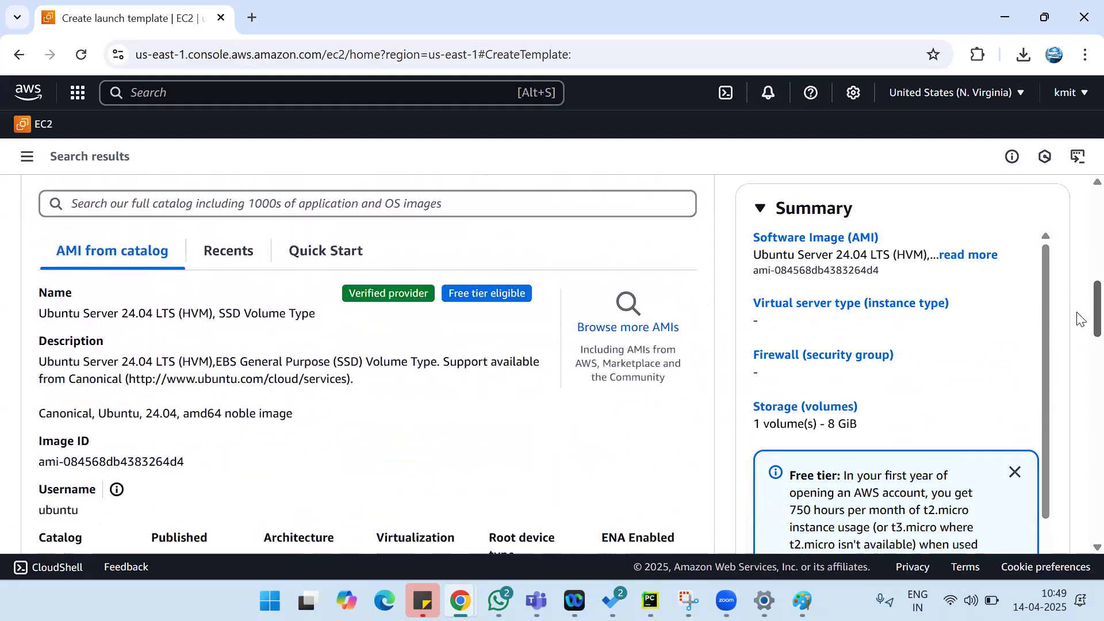
scroll(1065, 343, "up", 5)
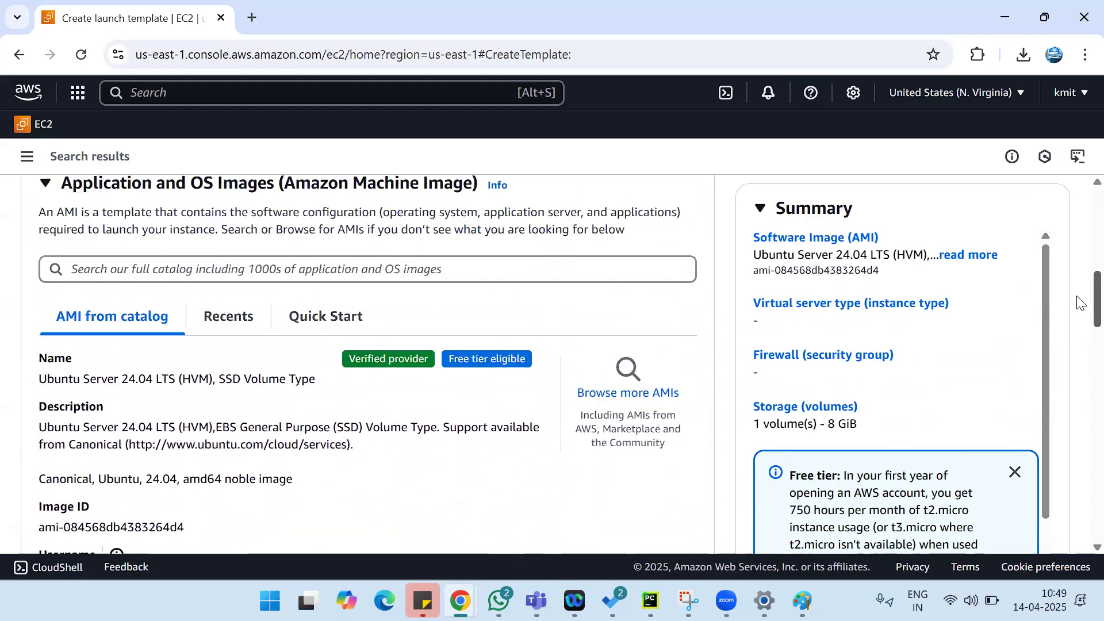
scroll(1079, 288, "up", 3)
scroll(1069, 310, "down", 4)
scroll(1064, 324, "down", 2)
scroll(1070, 317, "up", 2)
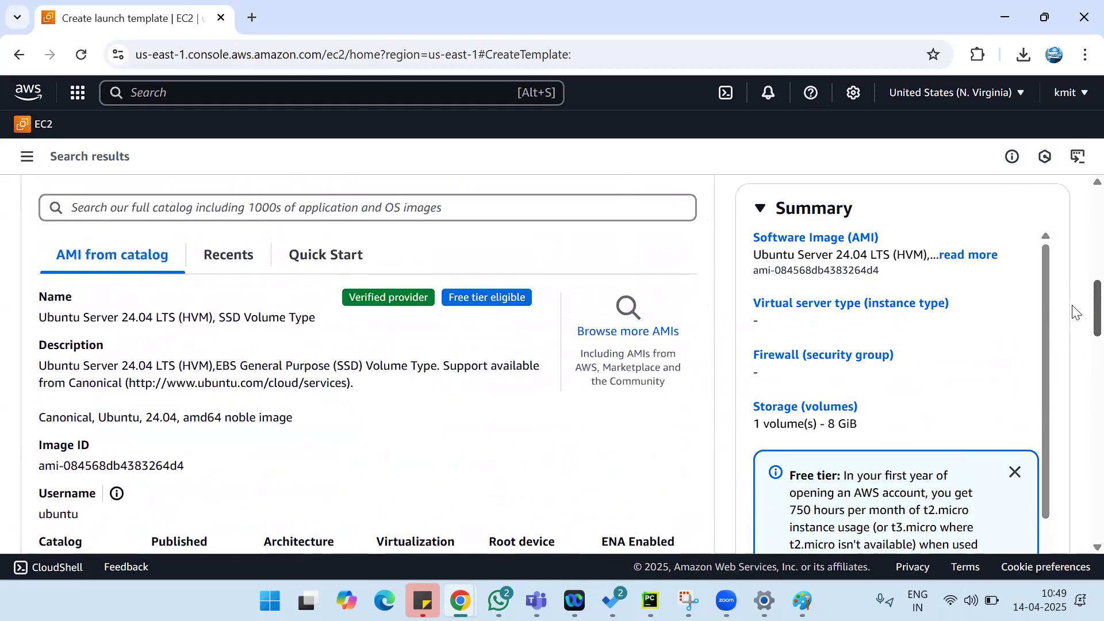
scroll(1077, 312, "up", 2)
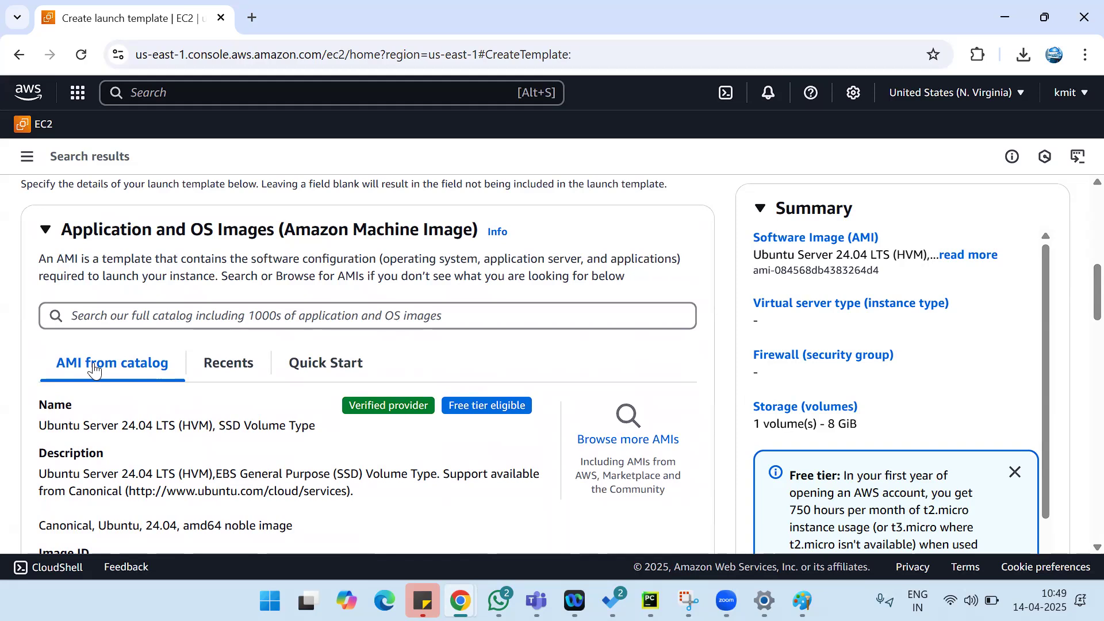
Choose Ubuntu as the launch template's operating system from the Quick Start images.
left_click(340, 371)
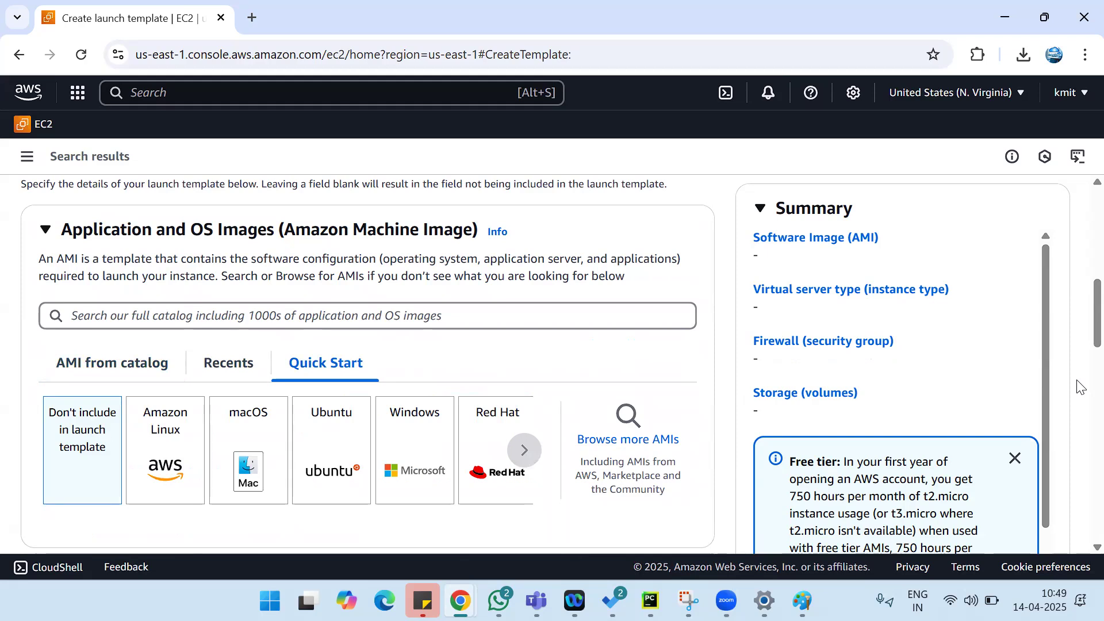
scroll(1079, 342, "down", 3)
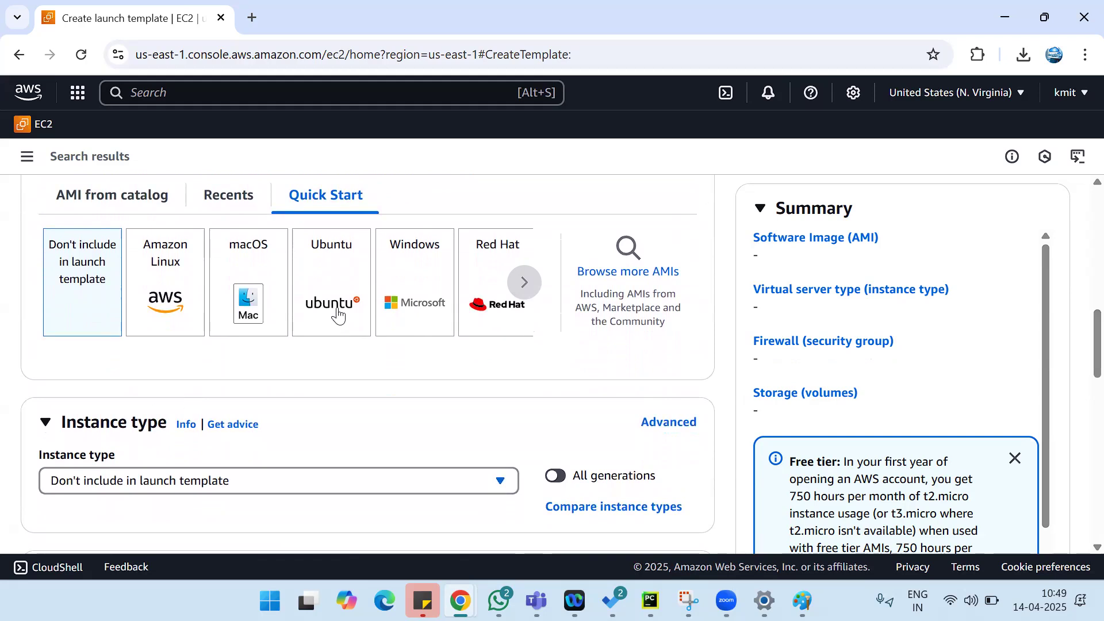
left_click(338, 315)
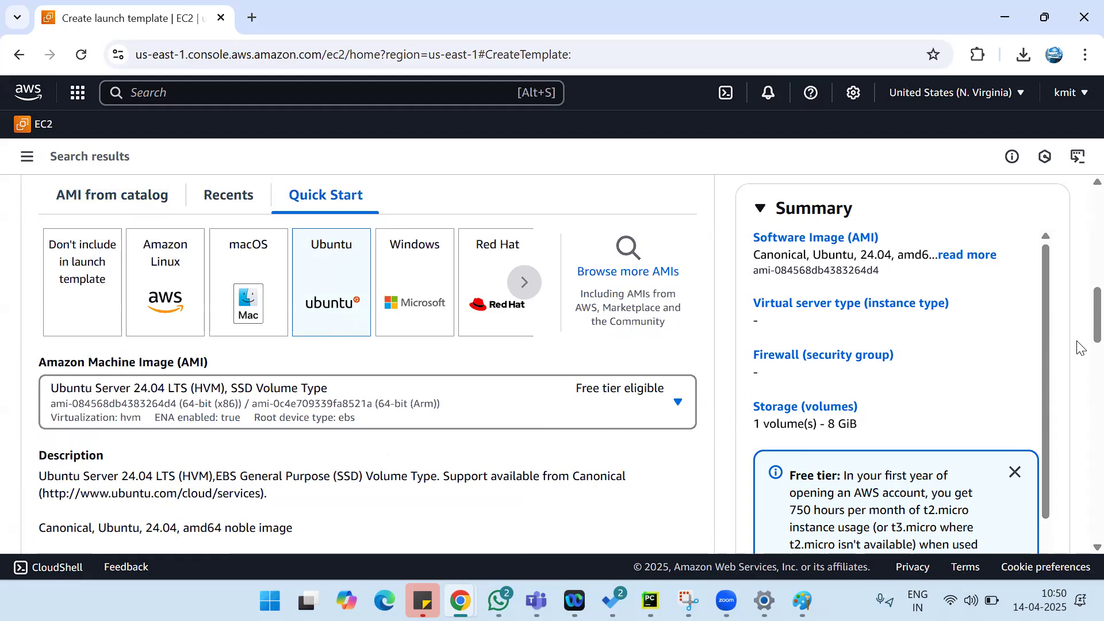
Examine the Ubuntu image's AMI ID and available architectures, leaving the architecture unchanged.
scroll(1079, 328, "down", 3)
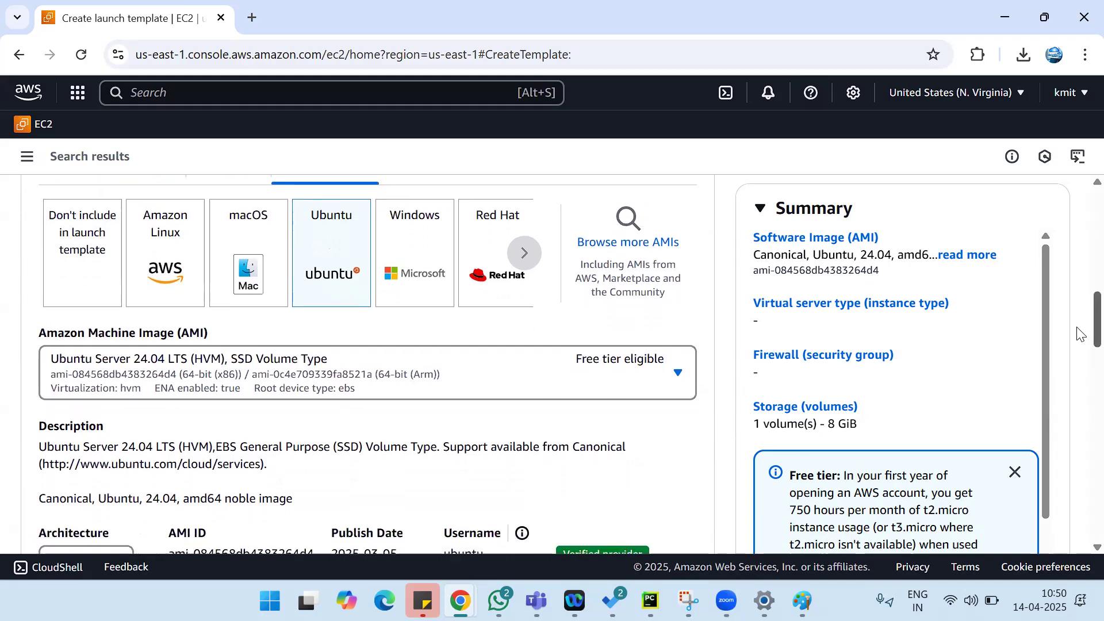
scroll(1079, 345, "down", 2)
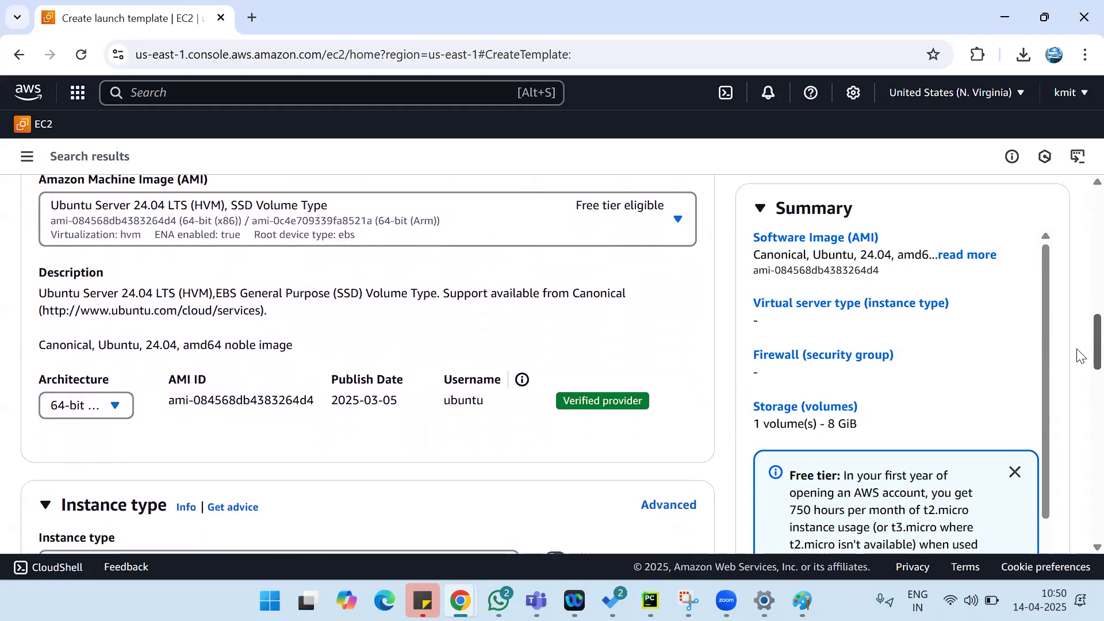
left_click_drag(168, 401, 321, 413)
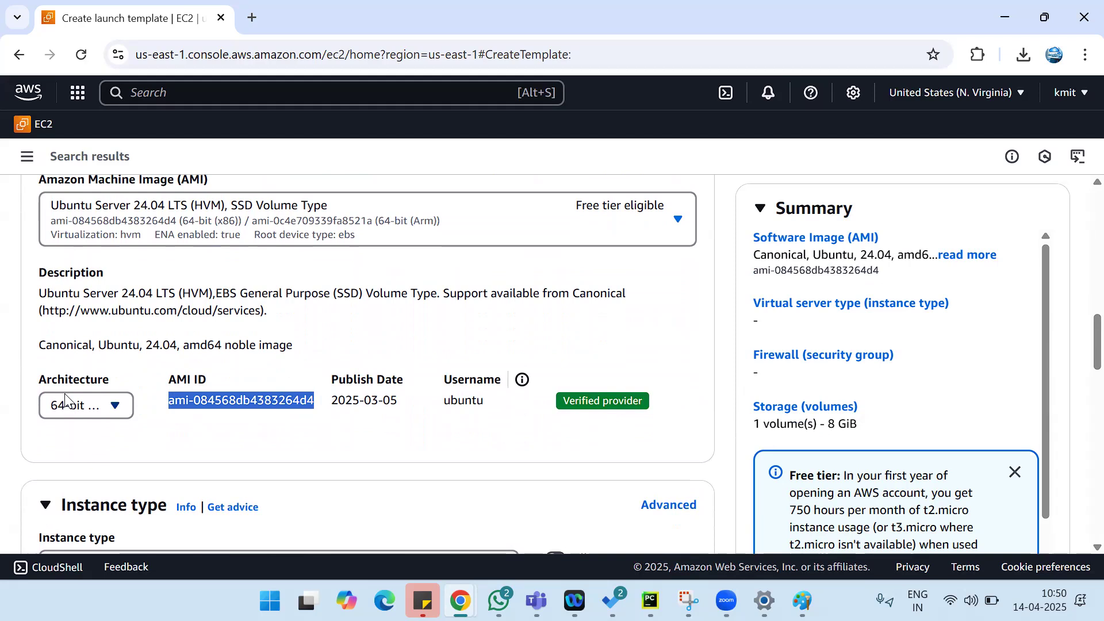
left_click(116, 407)
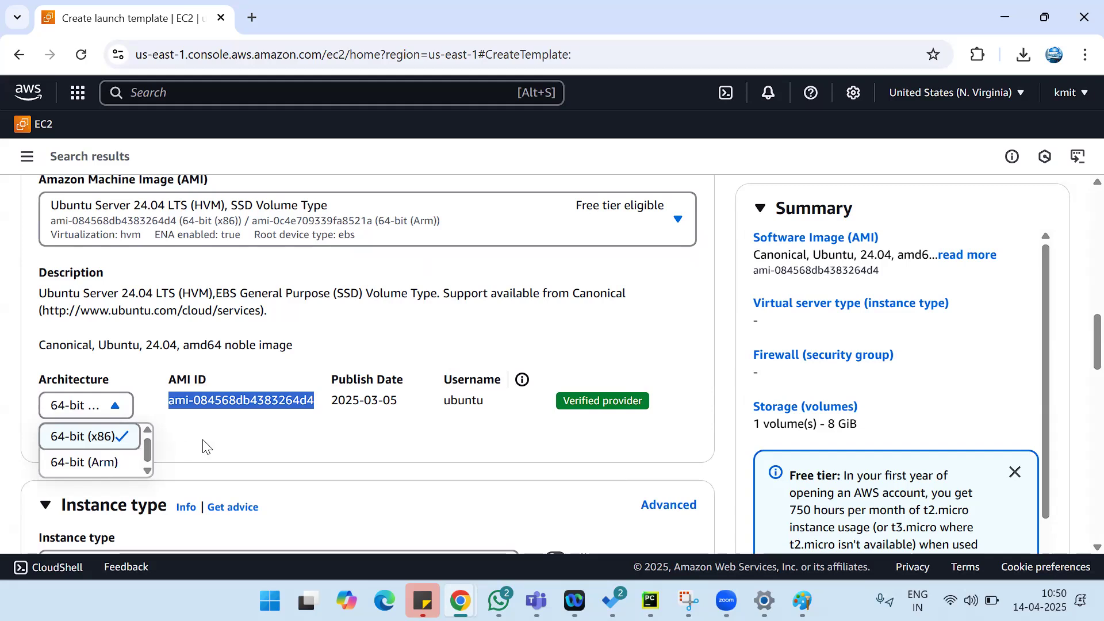
left_click(425, 454)
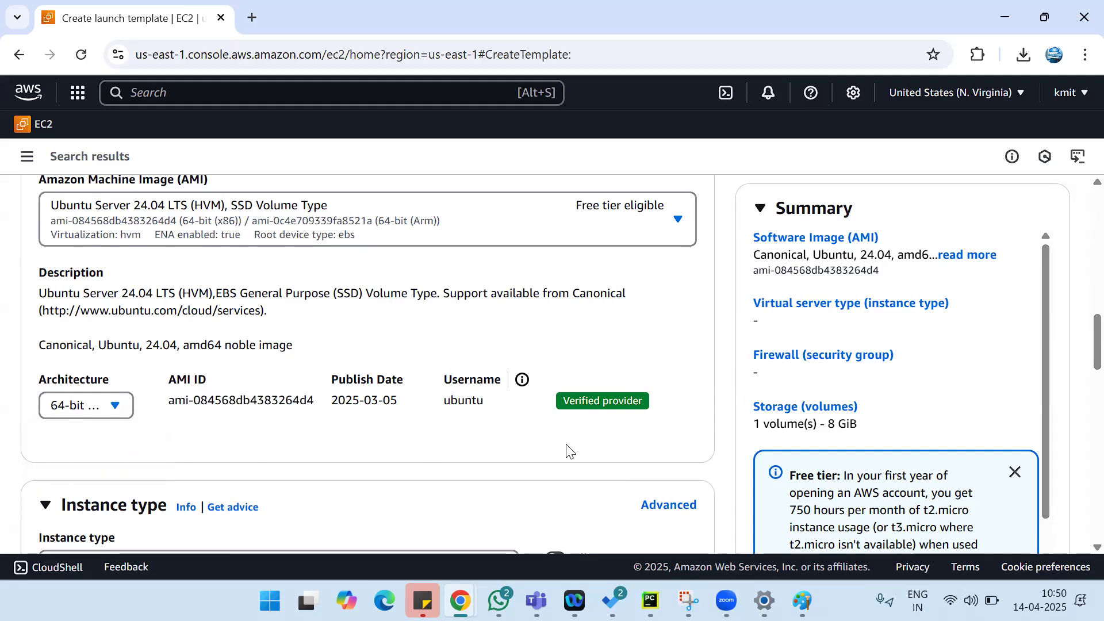
Set the launch template's instance type to the free tier eligible t2.micro.
scroll(1078, 377, "down", 3)
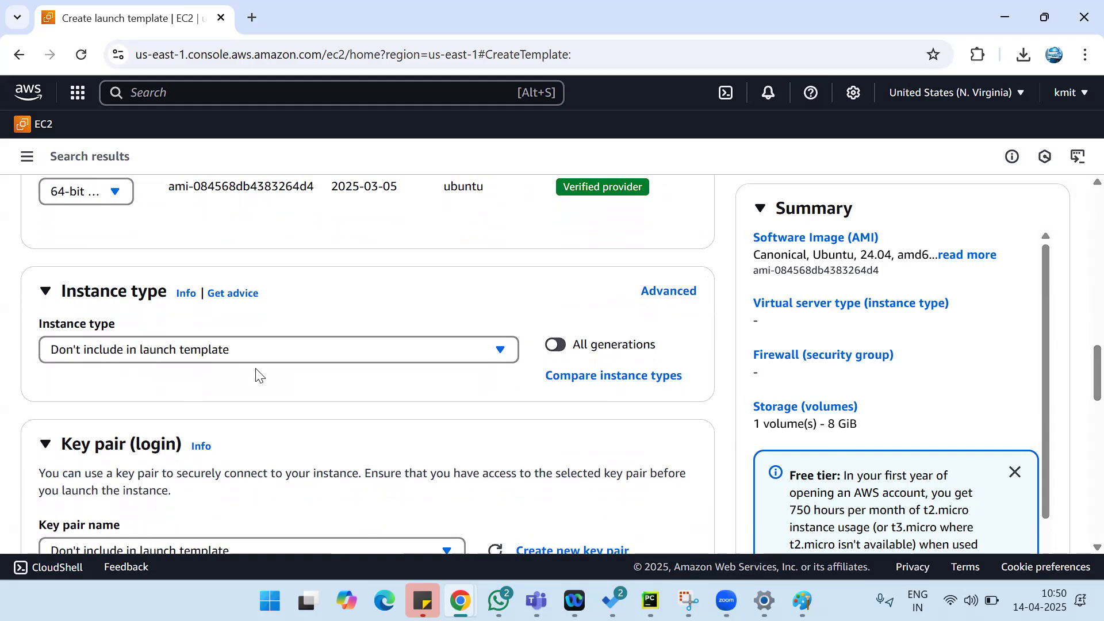
left_click(339, 355)
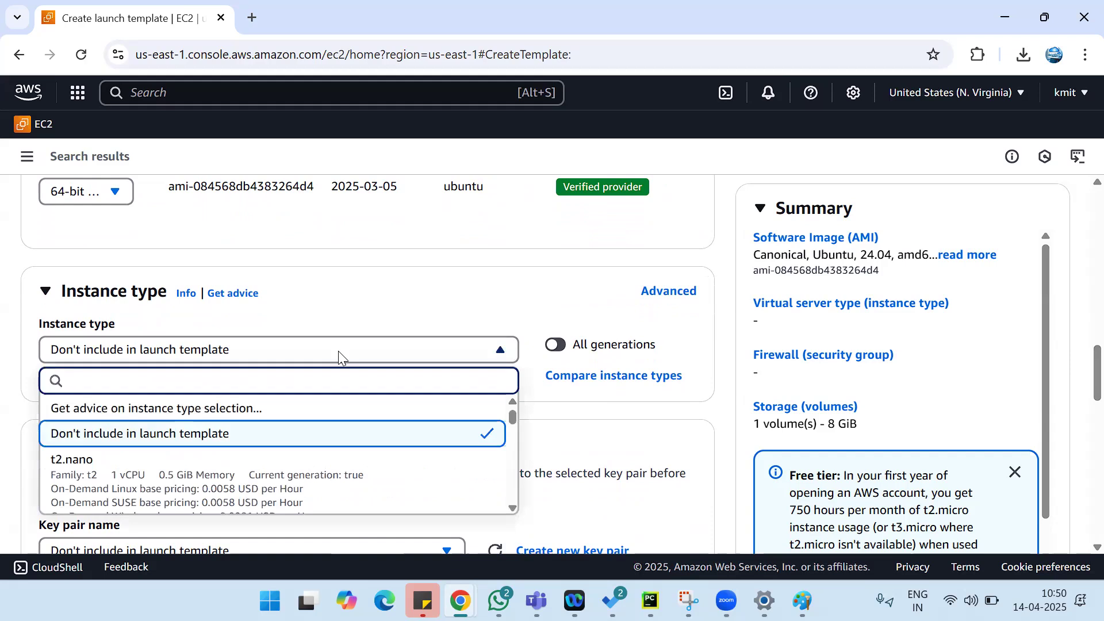
scroll(519, 500, "down", 2)
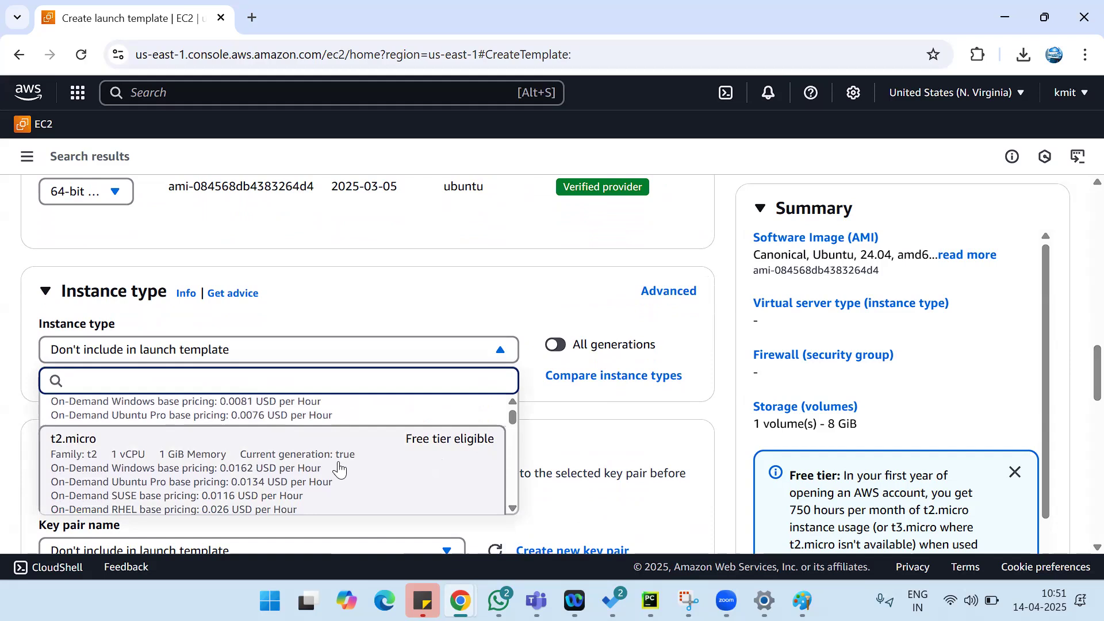
left_click(339, 468)
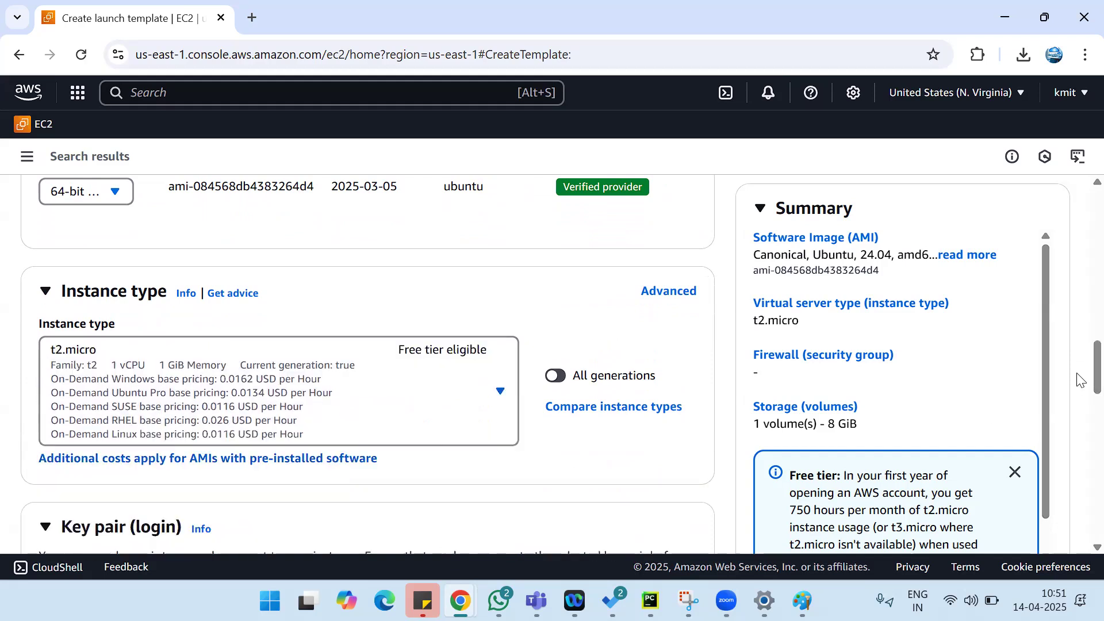
Assign the existing "kmit" key pair to the launch template for login.
scroll(1079, 381, "down", 5)
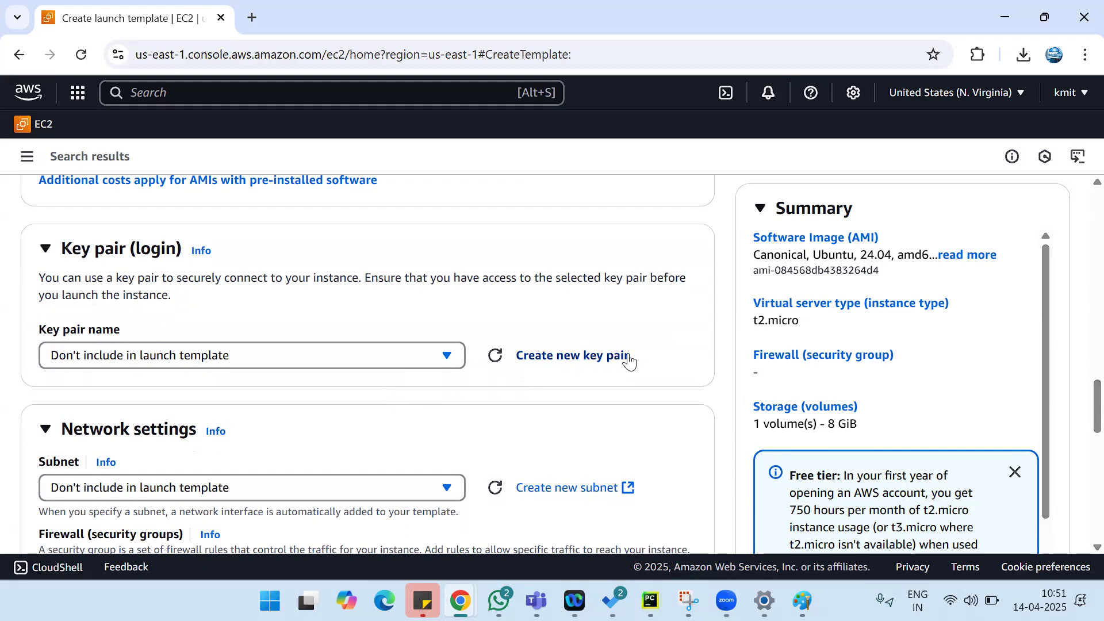
left_click(448, 355)
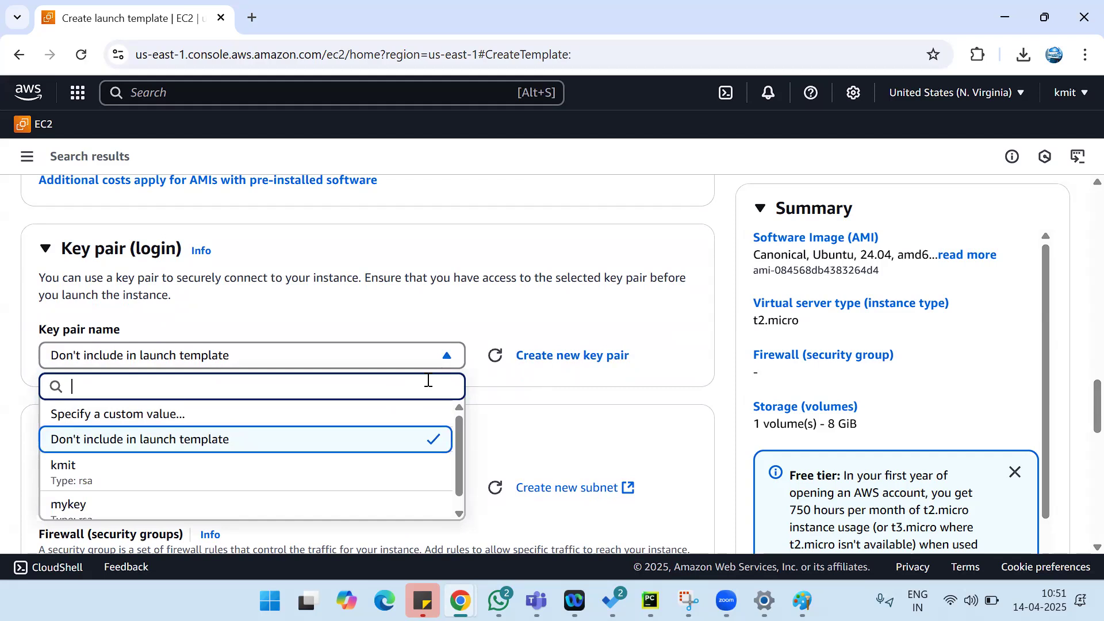
left_click(163, 476)
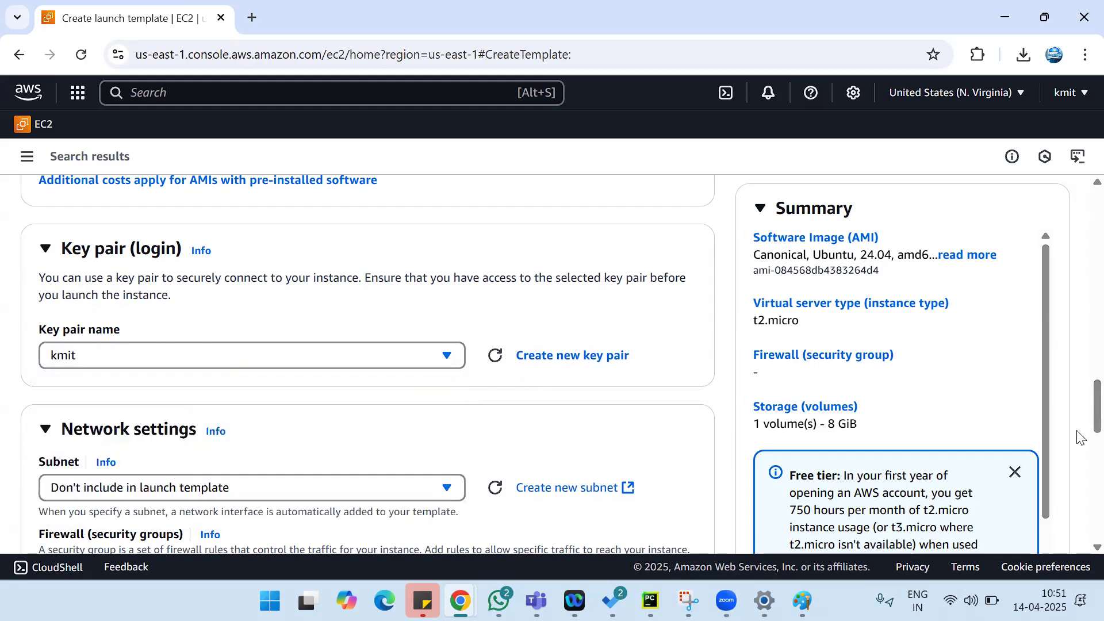
Assign the existing WebSG security group to the launch template's network settings.
scroll(1080, 440, "down", 2)
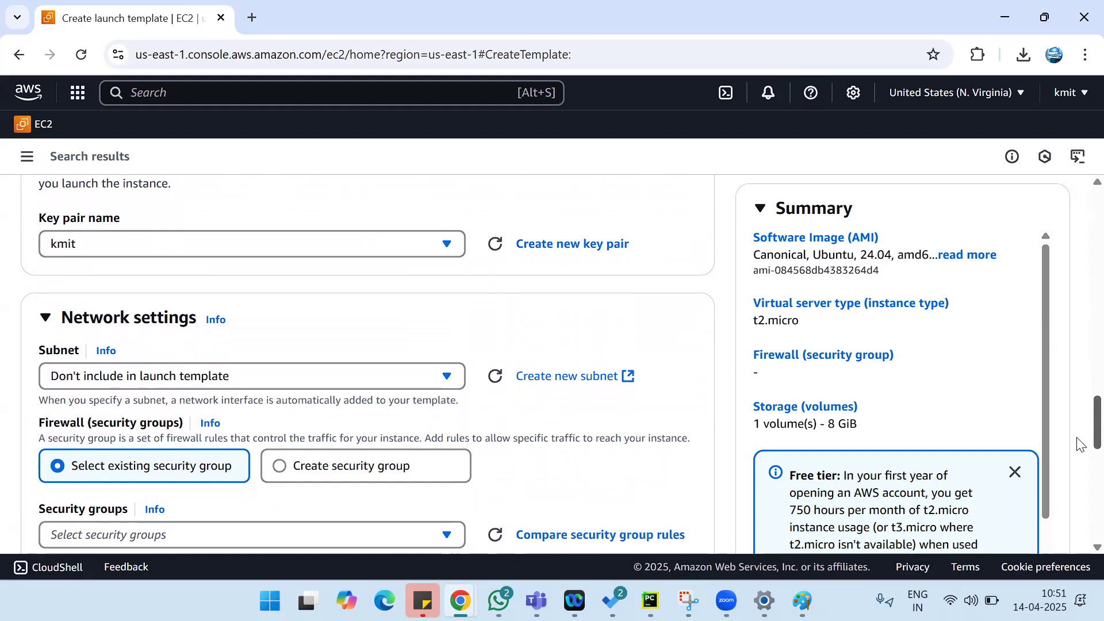
scroll(1081, 455, "down", 3)
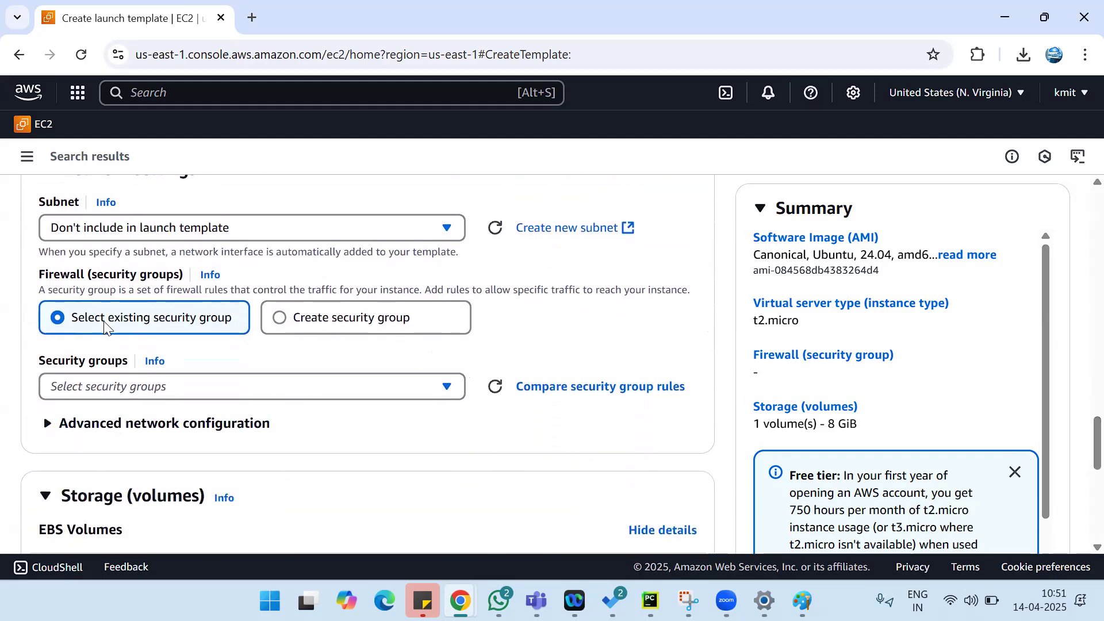
left_click(296, 389)
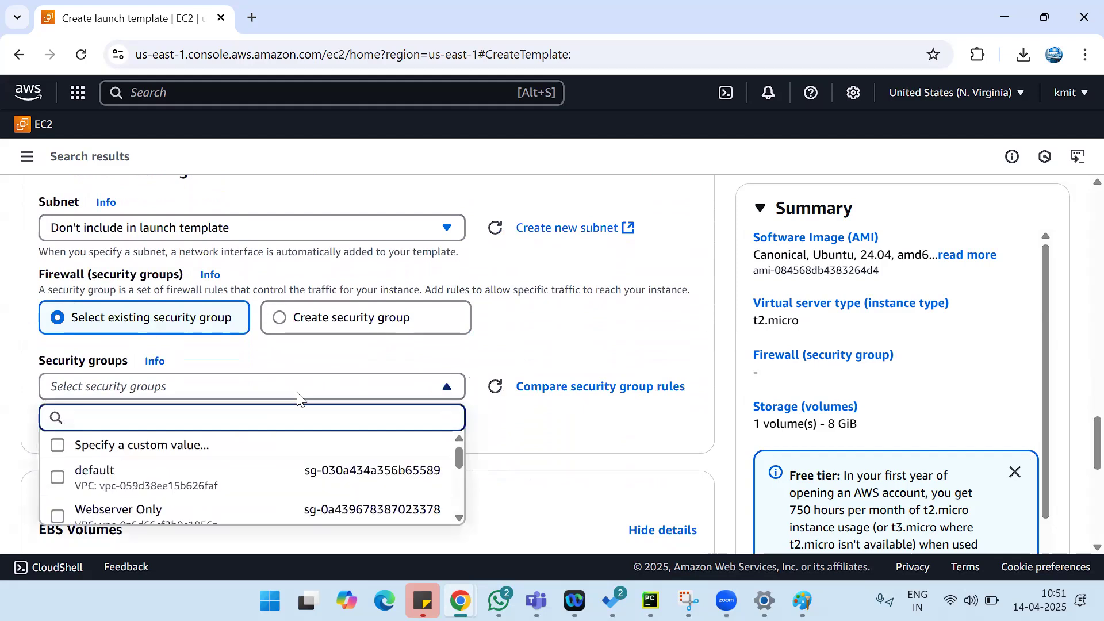
scroll(414, 495, "down", 1)
scroll(414, 495, "down", 4)
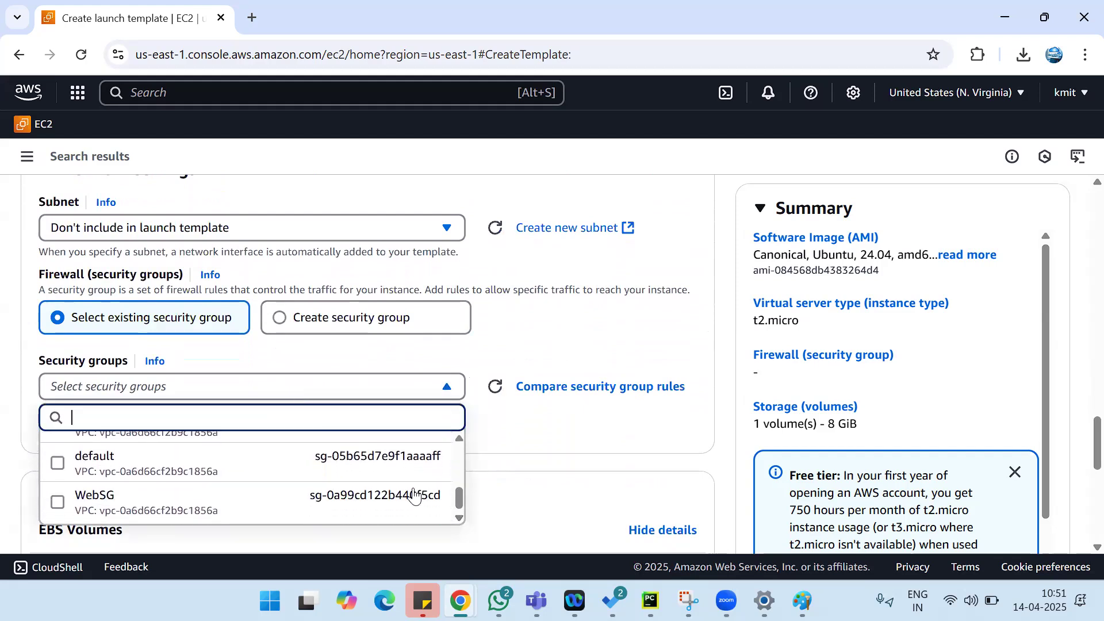
left_click(159, 515)
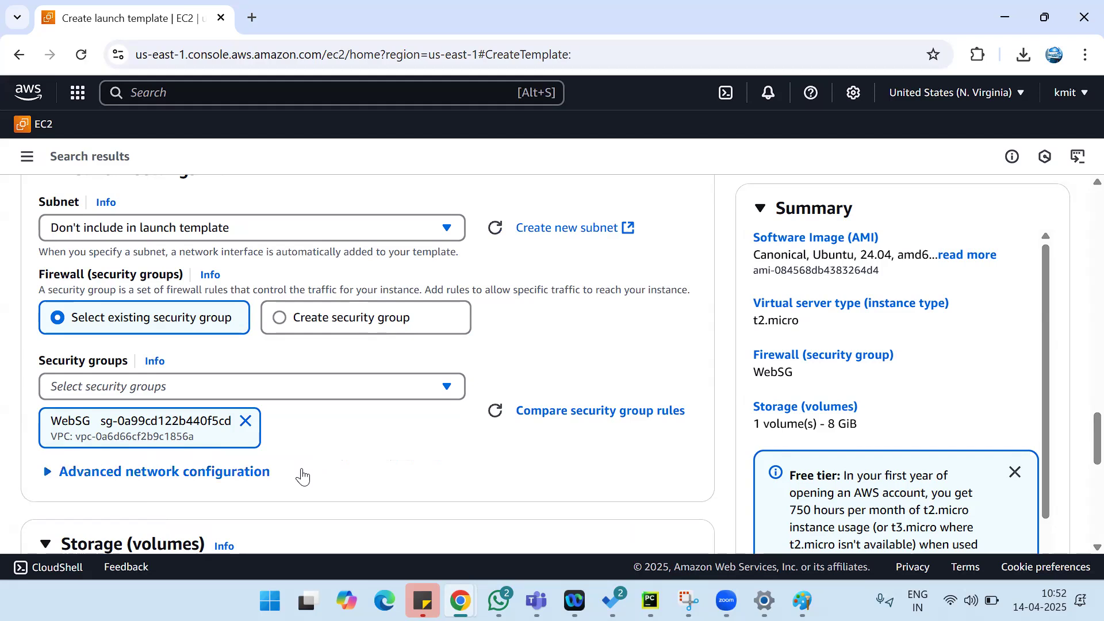
Expand the AMI root volume's storage details and examine its encryption options.
scroll(1080, 448, "down", 2)
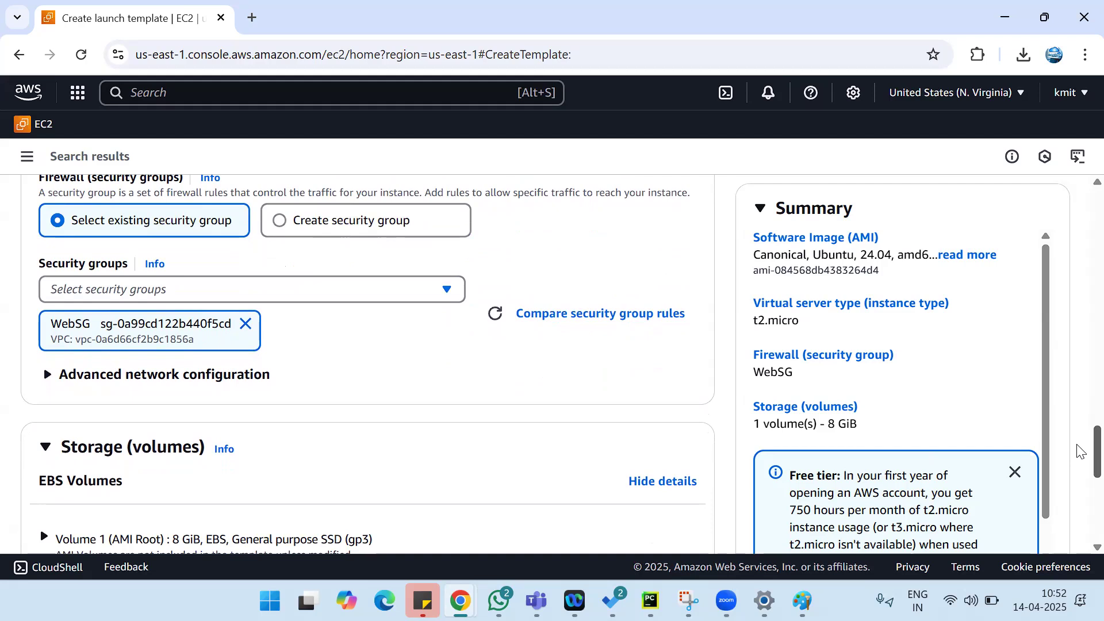
scroll(1080, 460, "down", 3)
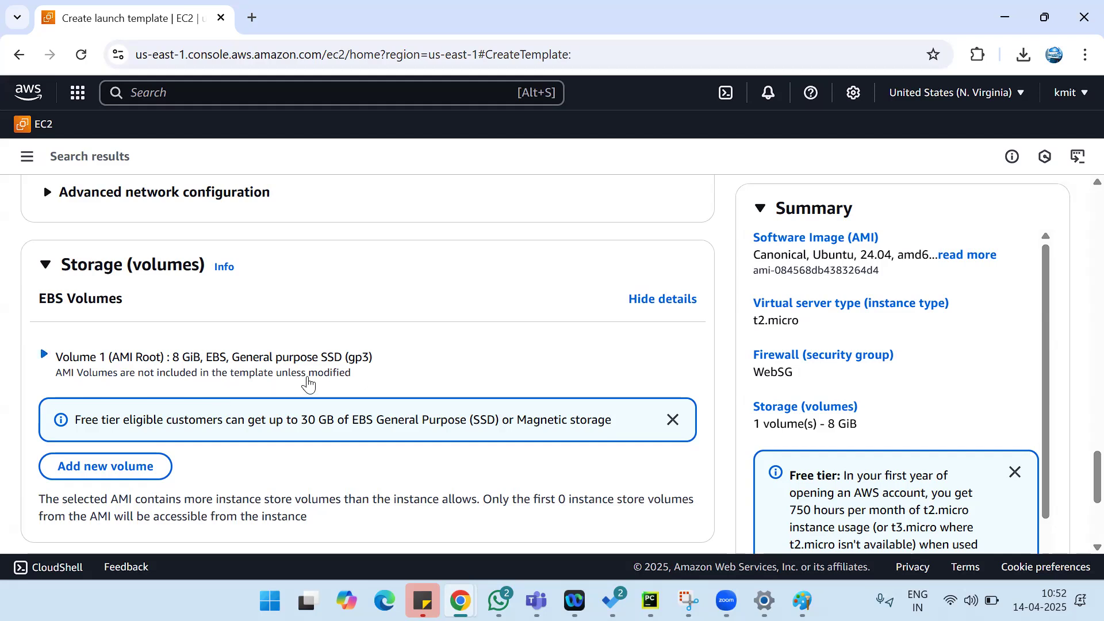
left_click(75, 362)
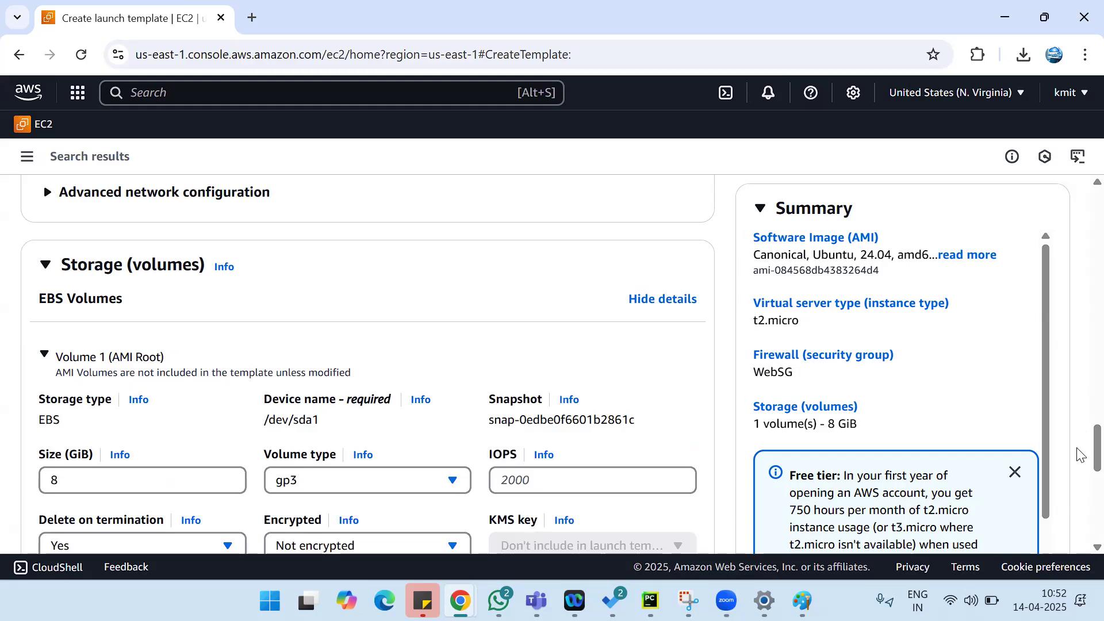
scroll(1081, 455, "down", 3)
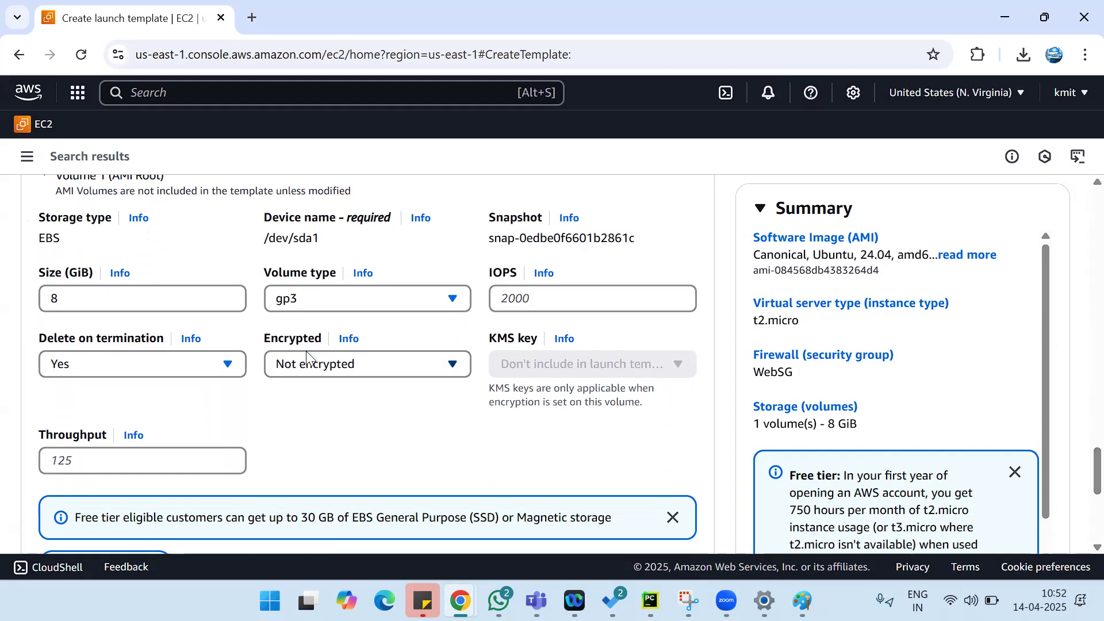
left_click(328, 369)
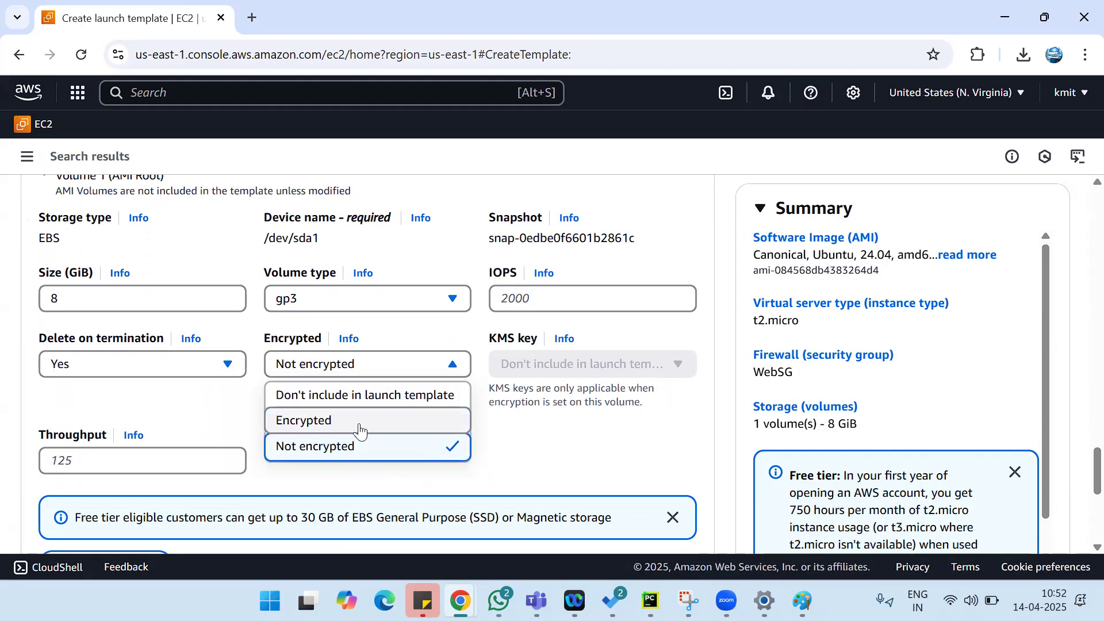
left_click(538, 446)
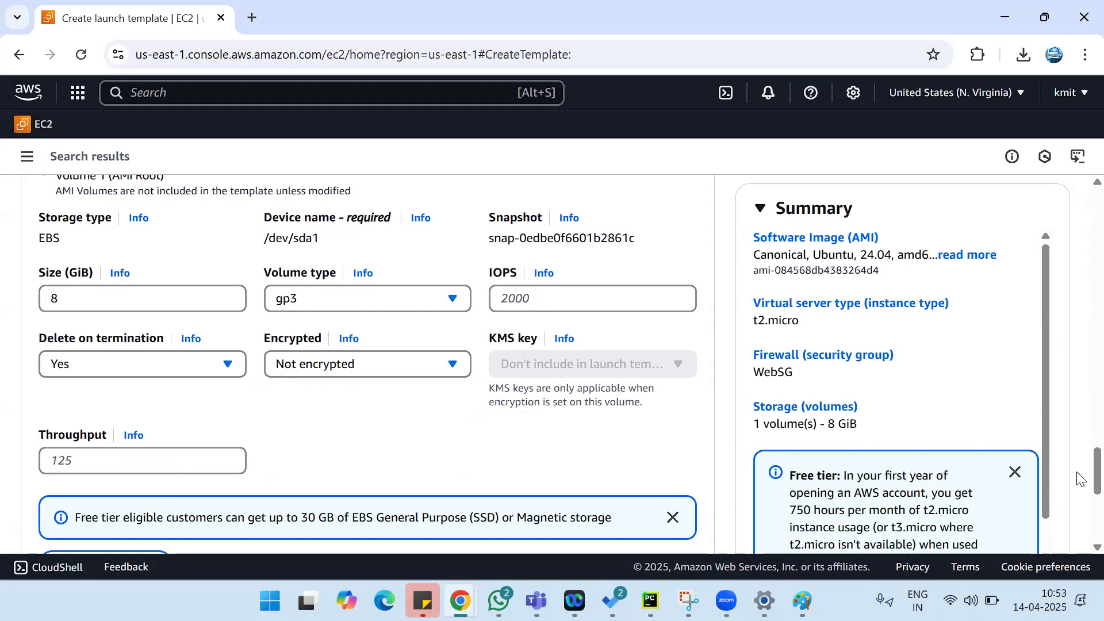
Examine the resource tags and advanced details, including the Shutdown behavior and Stop - Hibernate behavior settings.
scroll(1080, 495, "down", 4)
scroll(1079, 508, "down", 1)
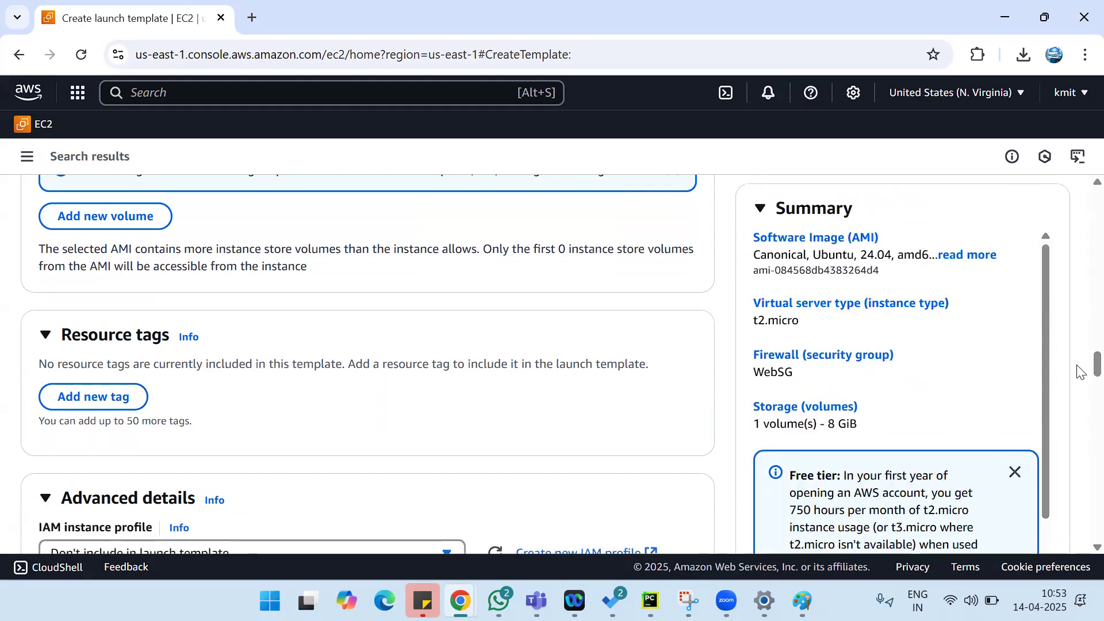
scroll(1080, 371, "down", 5)
scroll(1080, 393, "down", 1)
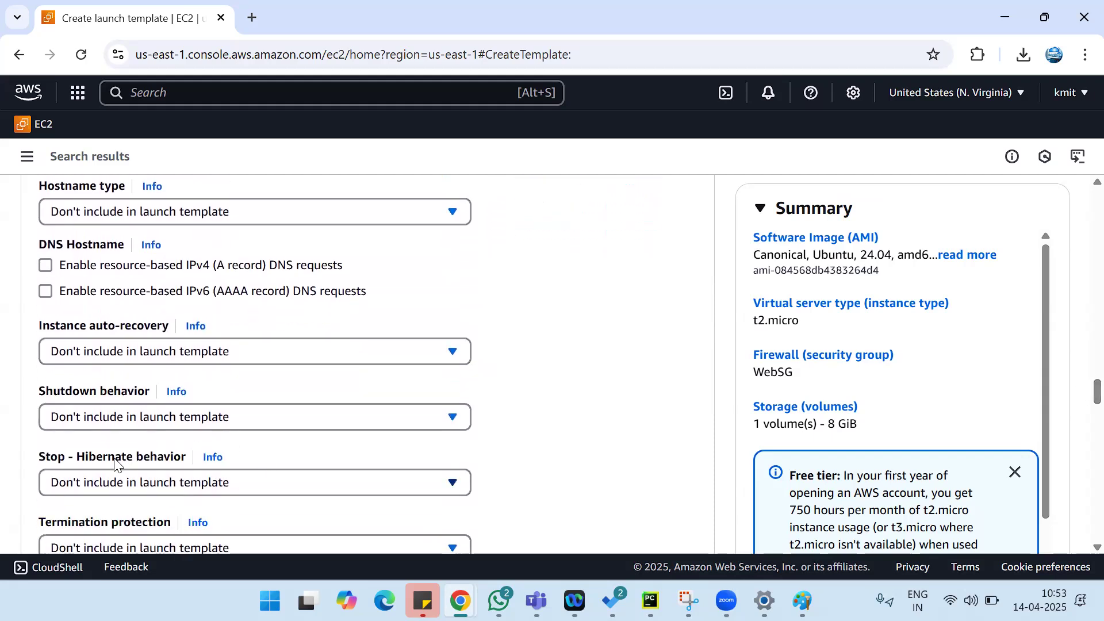
left_click_drag(76, 459, 186, 460)
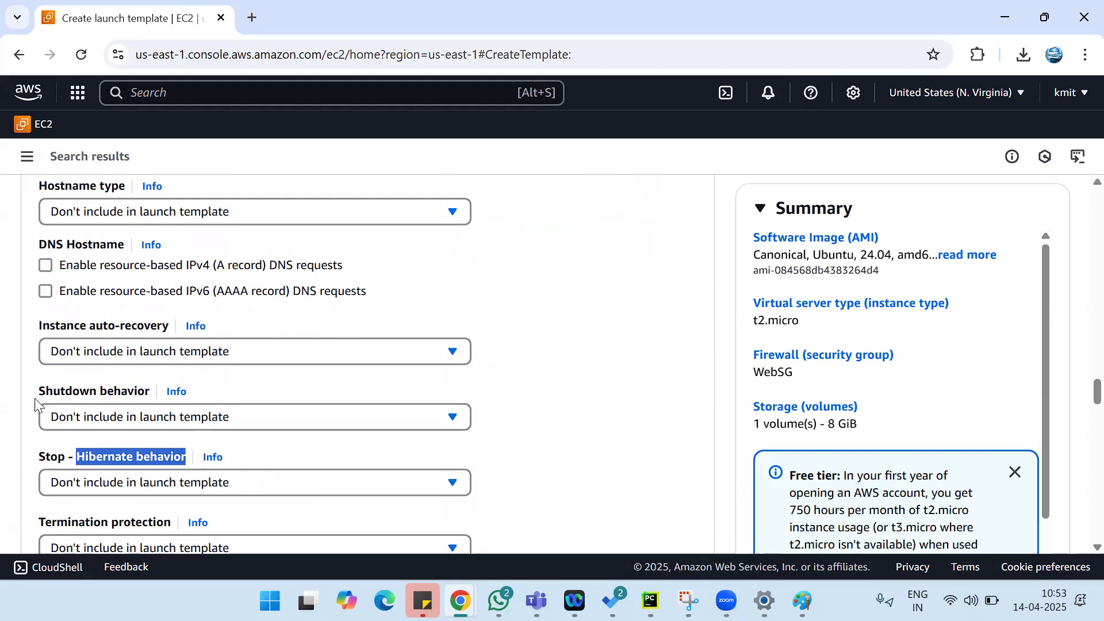
left_click_drag(31, 393, 150, 397)
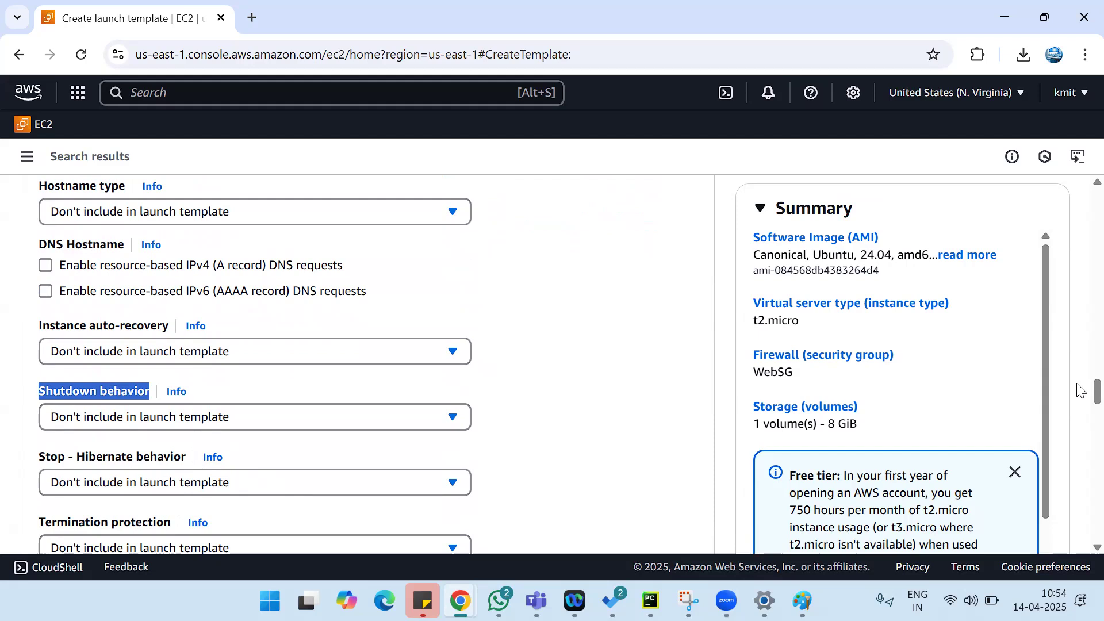
scroll(1080, 390, "down", 3)
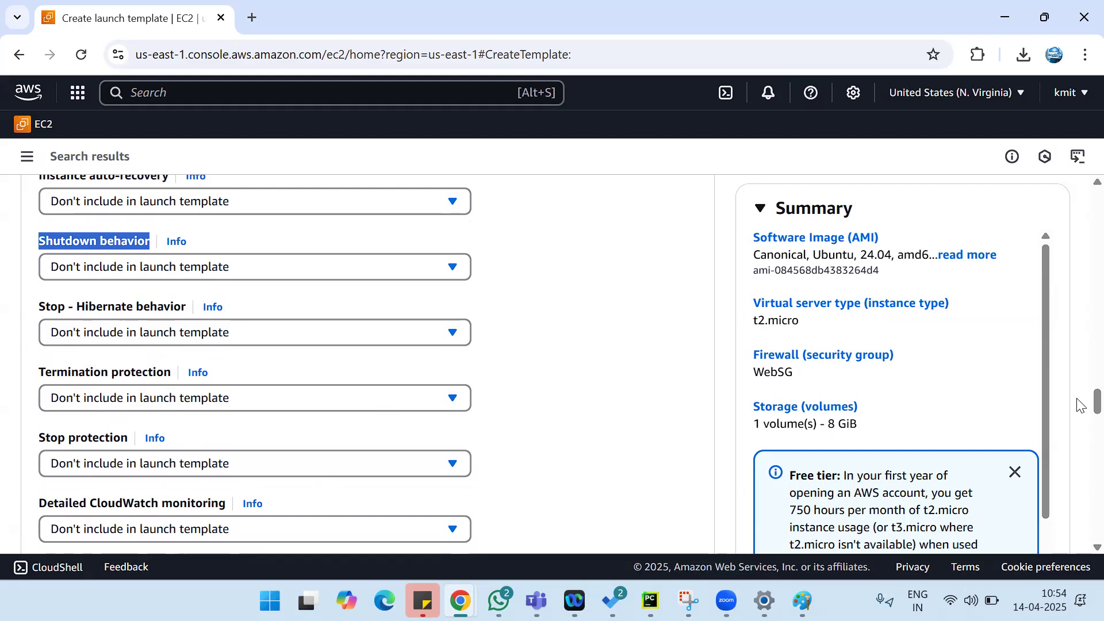
Enter a user data script with the lines "#!/bin/bash", "sudo su", "sudo apt update" and "sudo apt install apache2 -y".
scroll(1079, 412, "down", 10)
scroll(1079, 444, "down", 15)
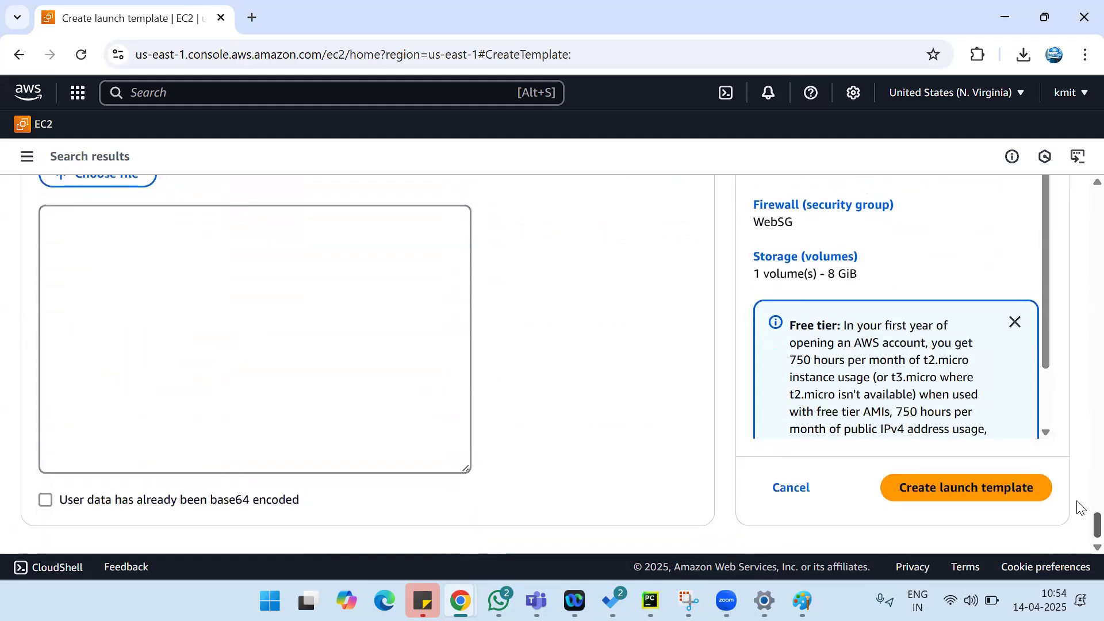
scroll(1079, 507, "up", 5)
scroll(1079, 507, "down", 2)
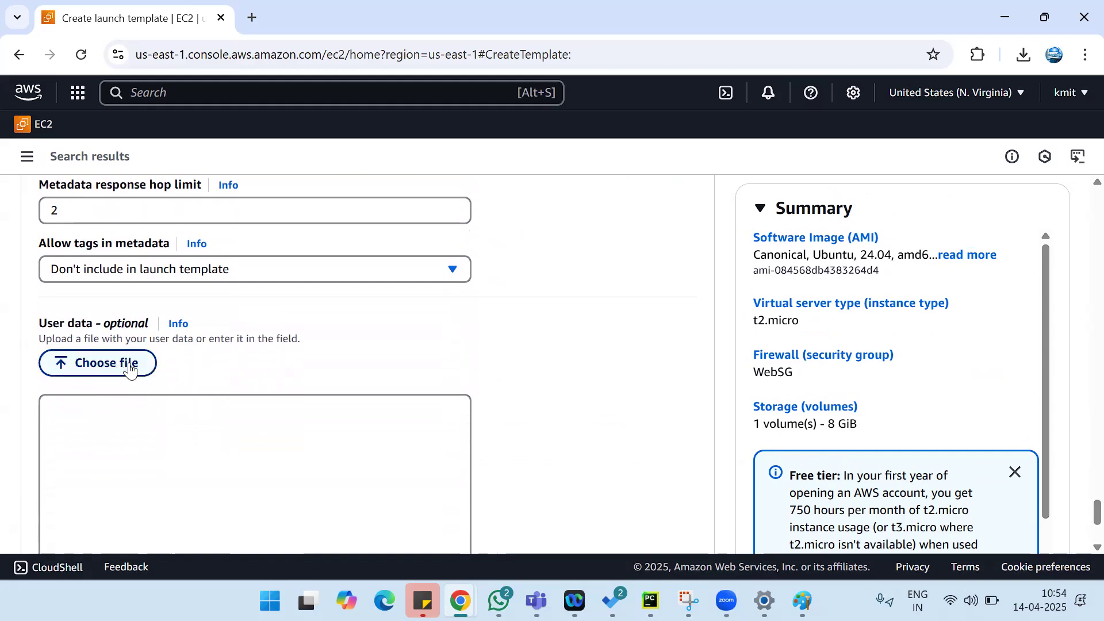
left_click(183, 420)
type("#!/bin/bash ")
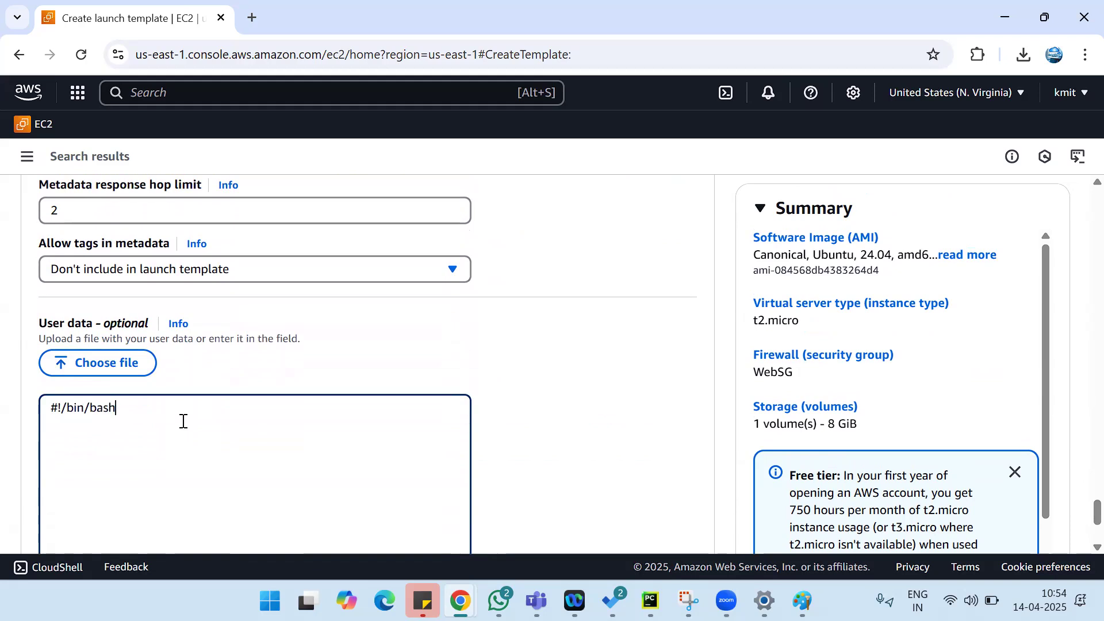
type("sudo su sudo apt update sud")
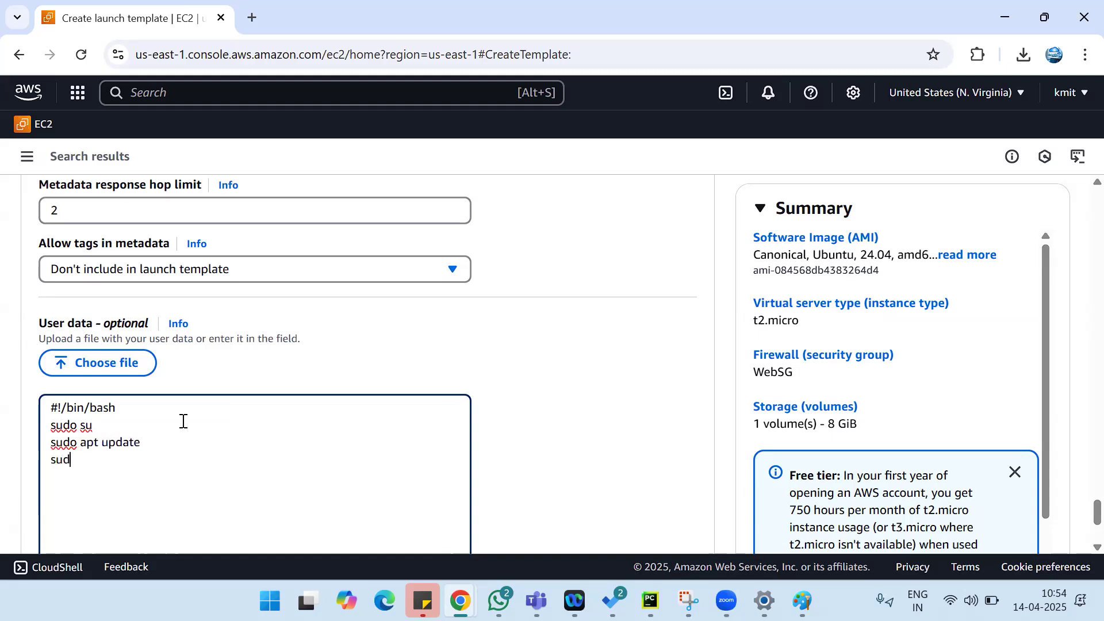
type("o apt install apache2 -y")
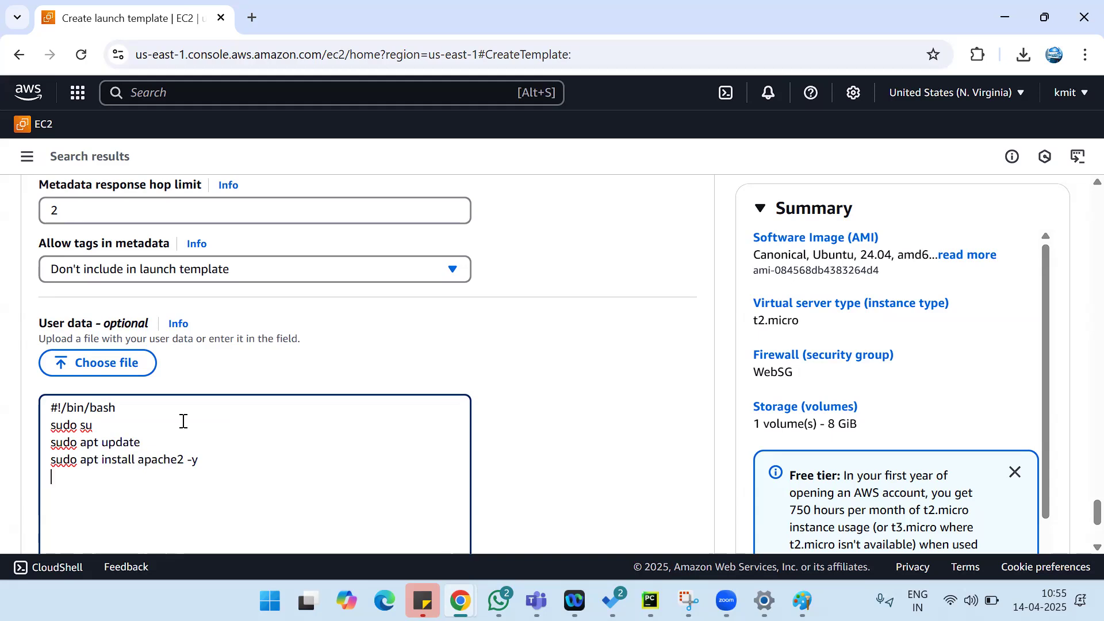
Add a script line starting with sudo echo "<h1>This Page is created by using.
type("sudo ")
type("echo")
type(" \"Thi")
type("s a")
key("BackSpace")
type("i")
key("BackSpace")
key("BackSpace")
key("BackSpace")
key("BackSpace")
key("BackSpace")
key("BackSpace")
type("<h1>This Page is ")
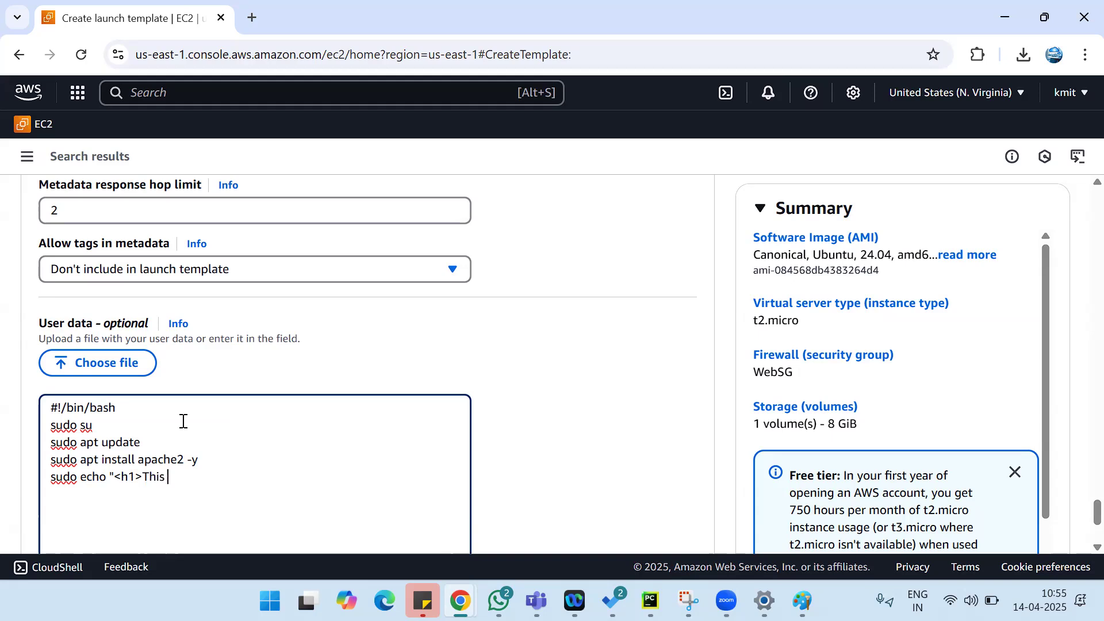
type("created by using")
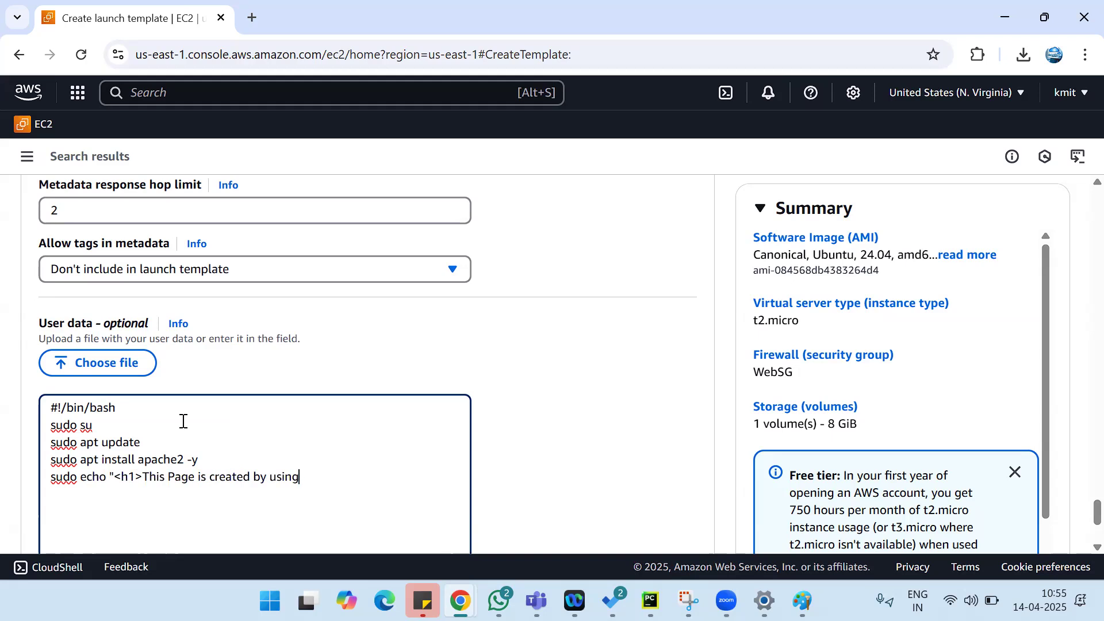
Reword and complete the echoed heading as "This Page is created using Launch Template".
key("Left")
key("Left")
key("Left")
key("BackSpace")
key("BackSpace")
key("BackSpace")
type("Launch Tem")
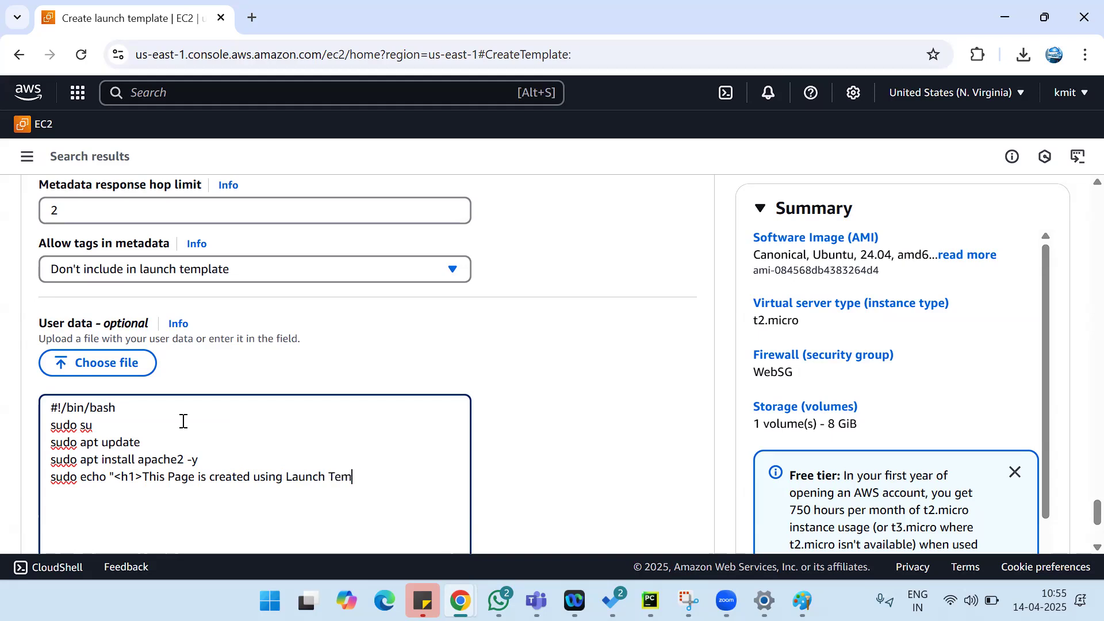
type("plate\"")
Close the heading with </h1> inside the quotes and redirect the echo output to /var/www/html/index.html.
key("Left")
type("</h1>\" >")
type("/var/ww")
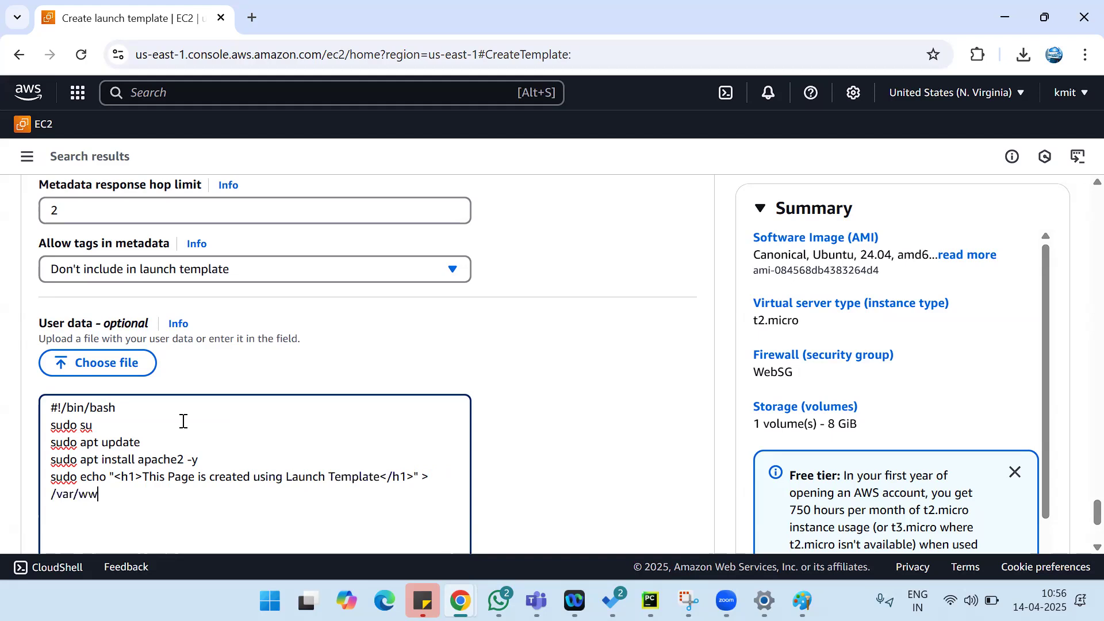
type("w/html/index.html")
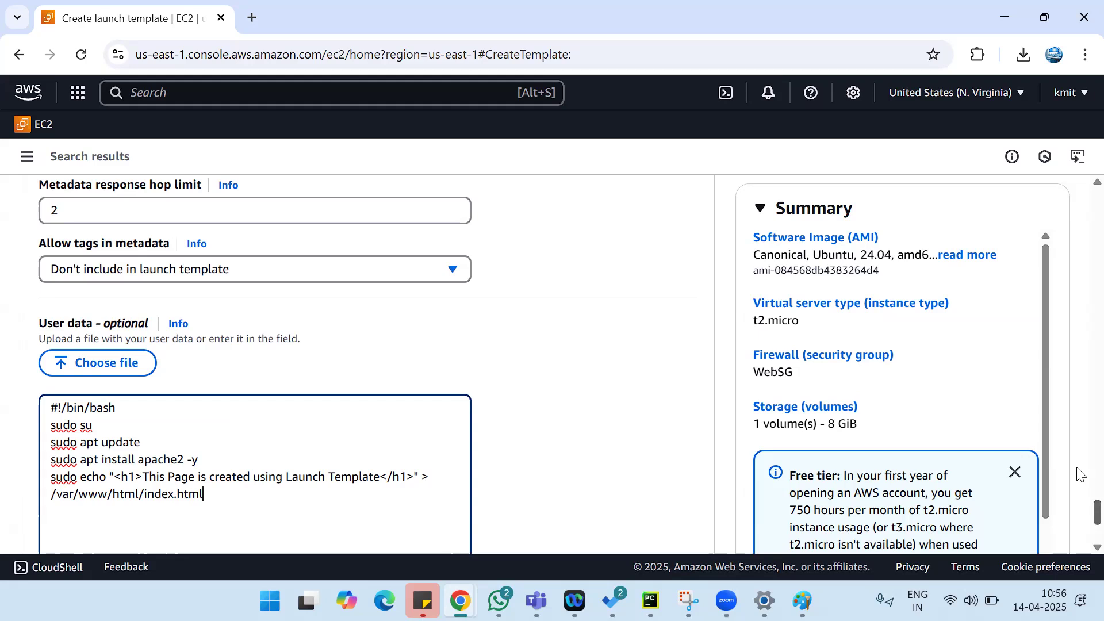
Create the launch template and open its details page to review the version and instance details.
scroll(1081, 475, "down", 3)
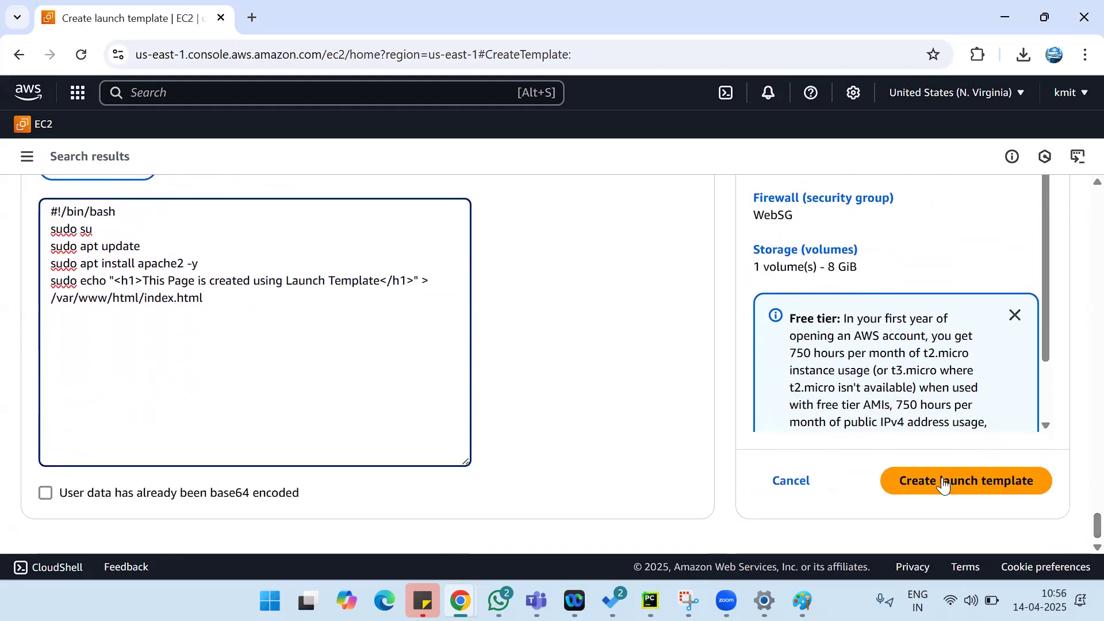
left_click(974, 490)
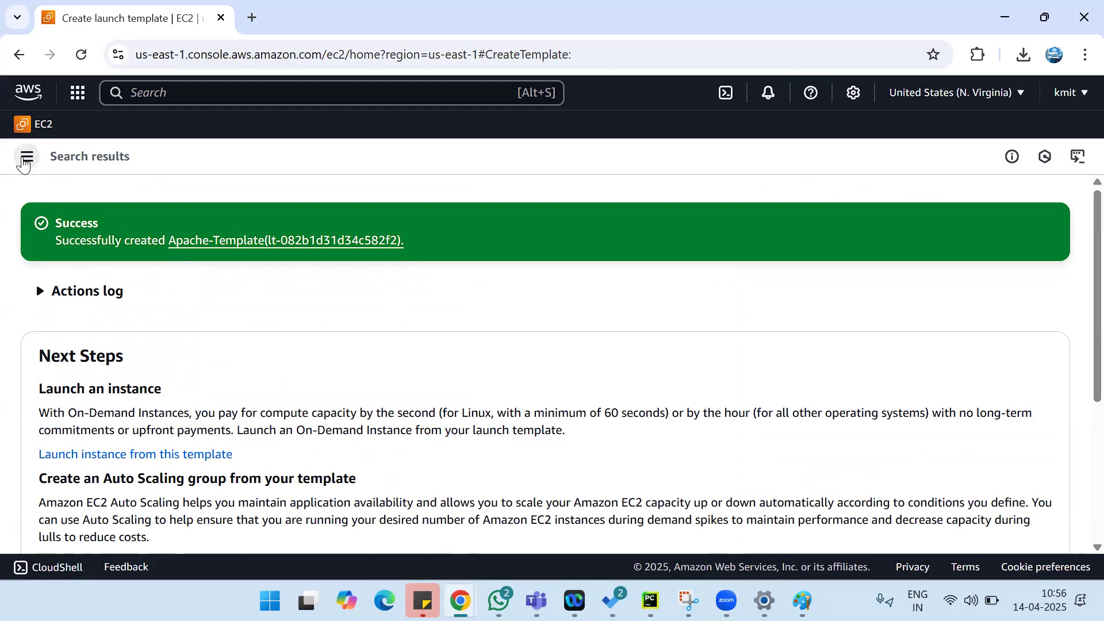
left_click(230, 249)
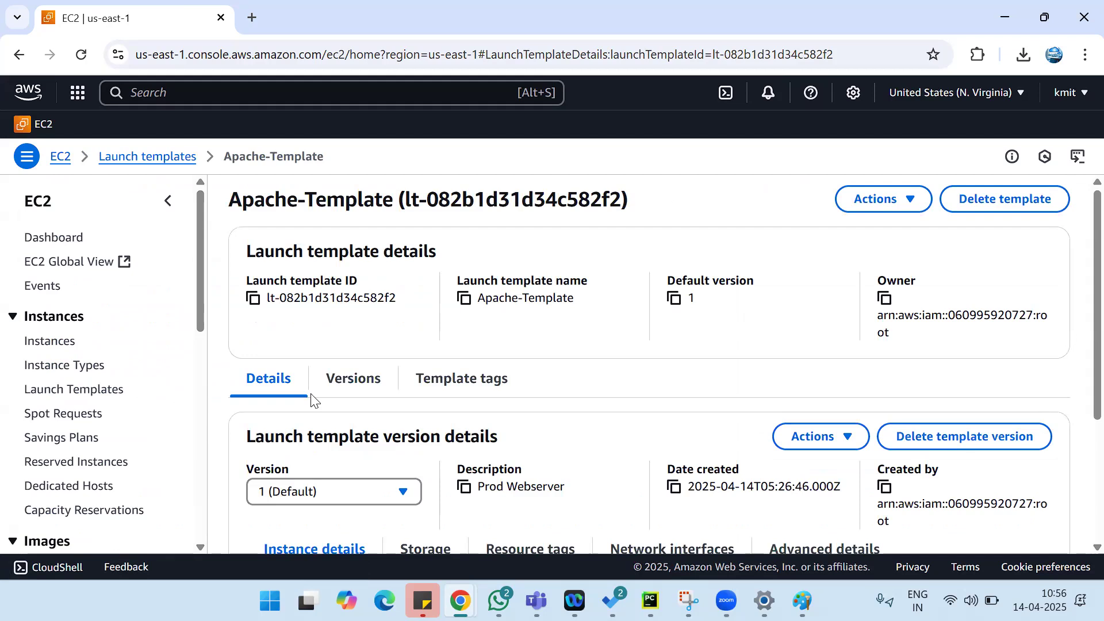
left_click_drag(1080, 320, 1077, 427)
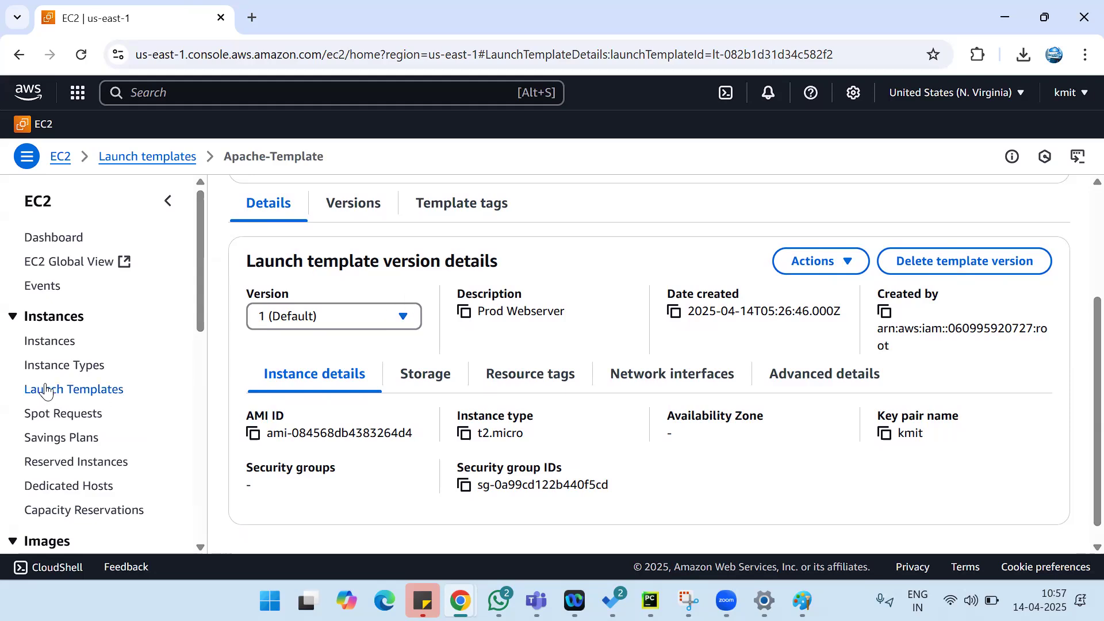
Start launching an instance from Apache-Template in the launch templates list.
left_click(103, 391)
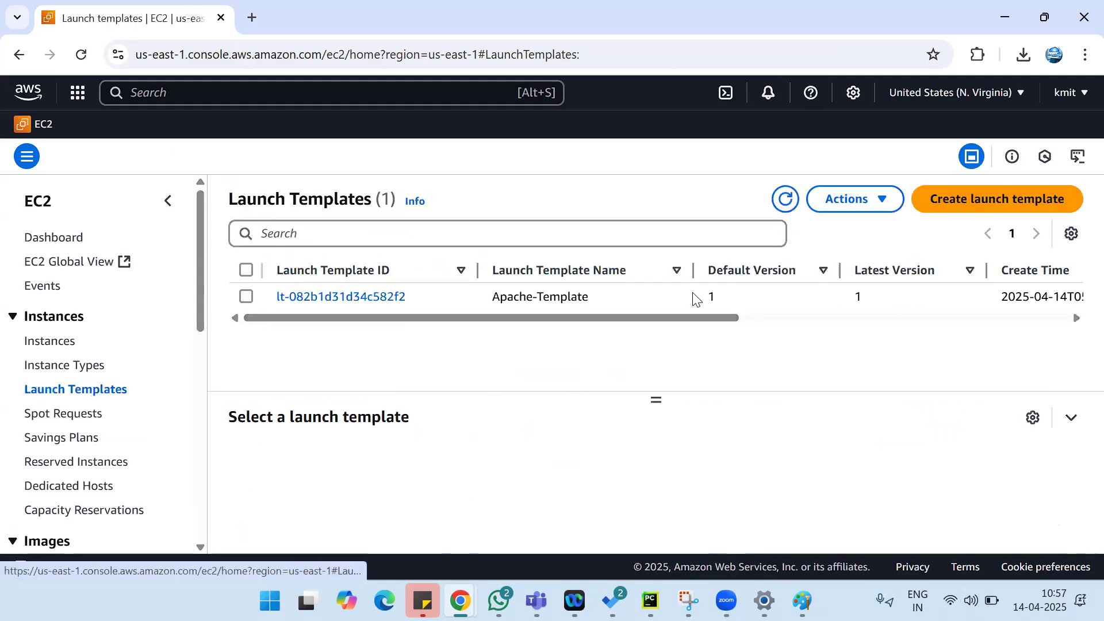
left_click(245, 298)
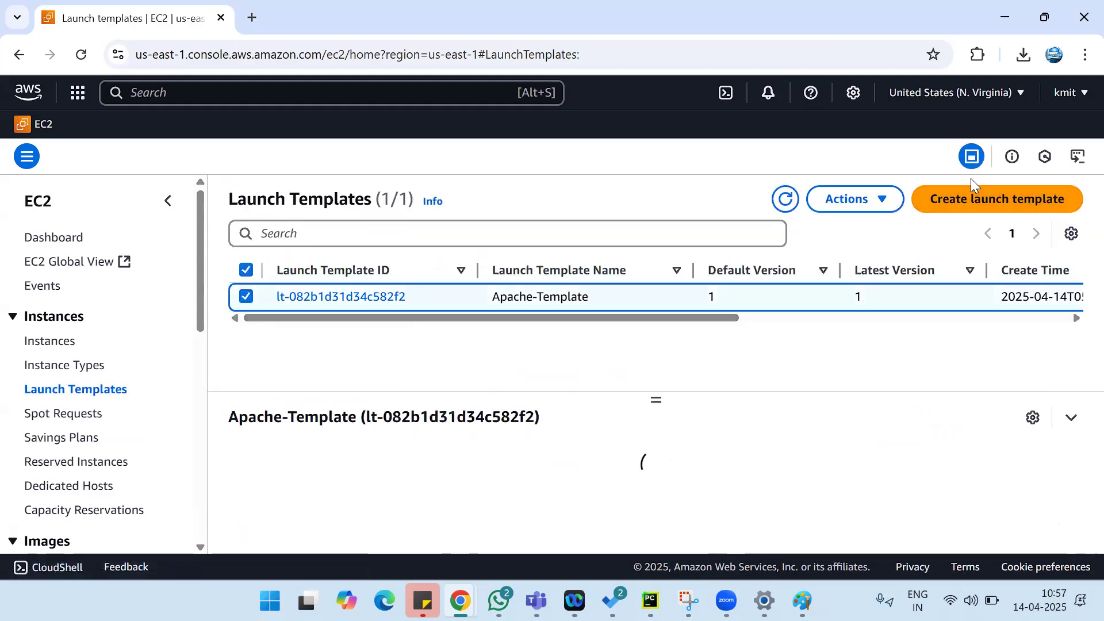
left_click(847, 199)
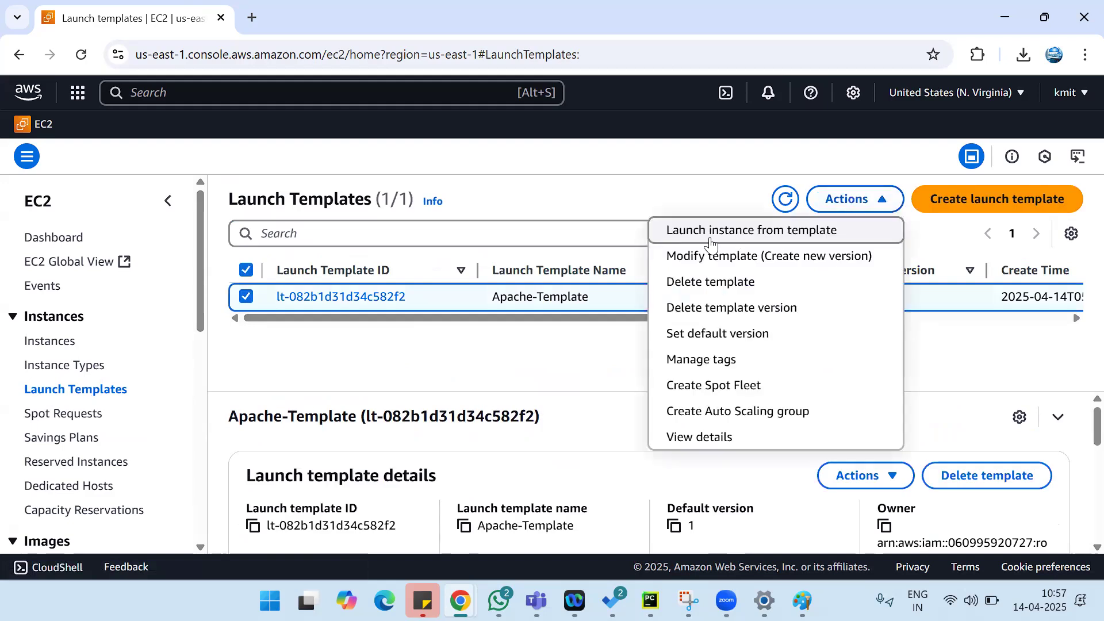
left_click(840, 233)
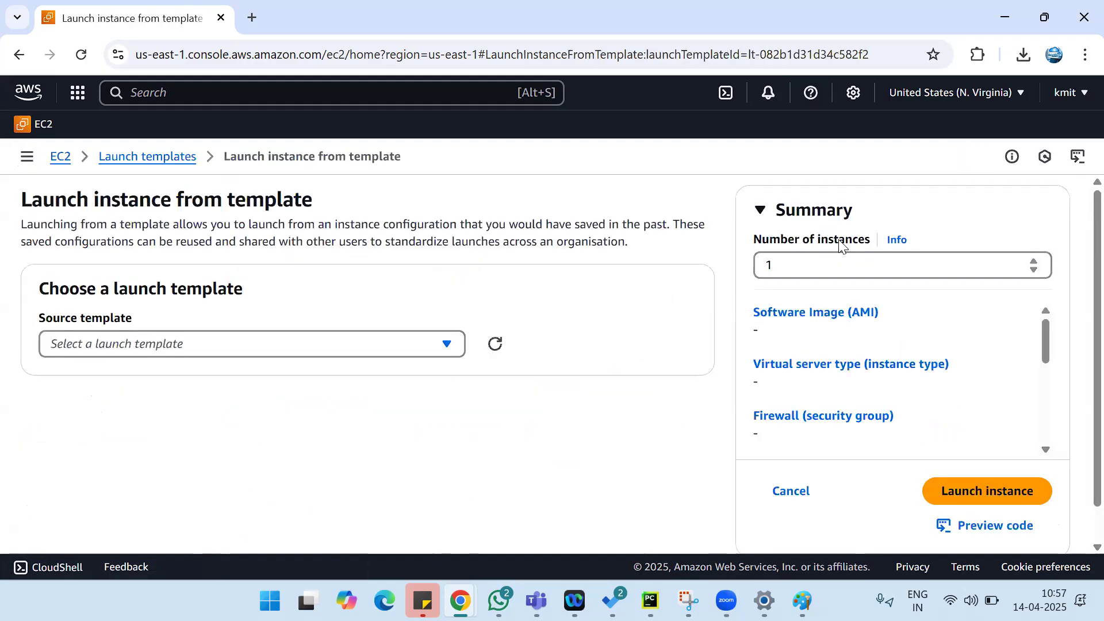
Choose Apache-Template as the source template with version 1 (Default).
left_click(443, 349)
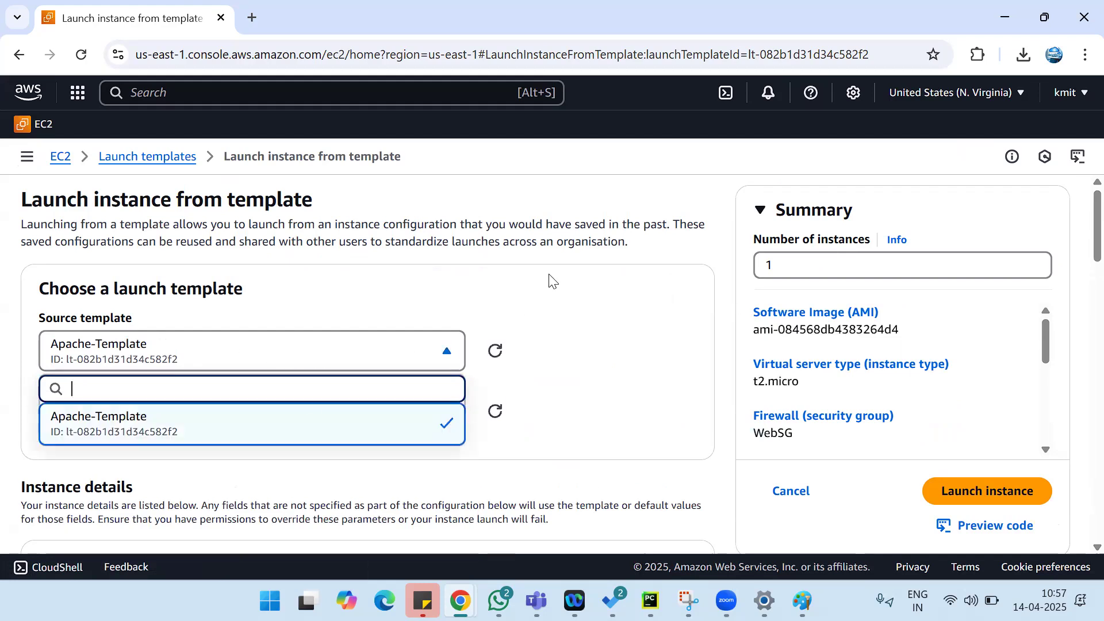
left_click(279, 418)
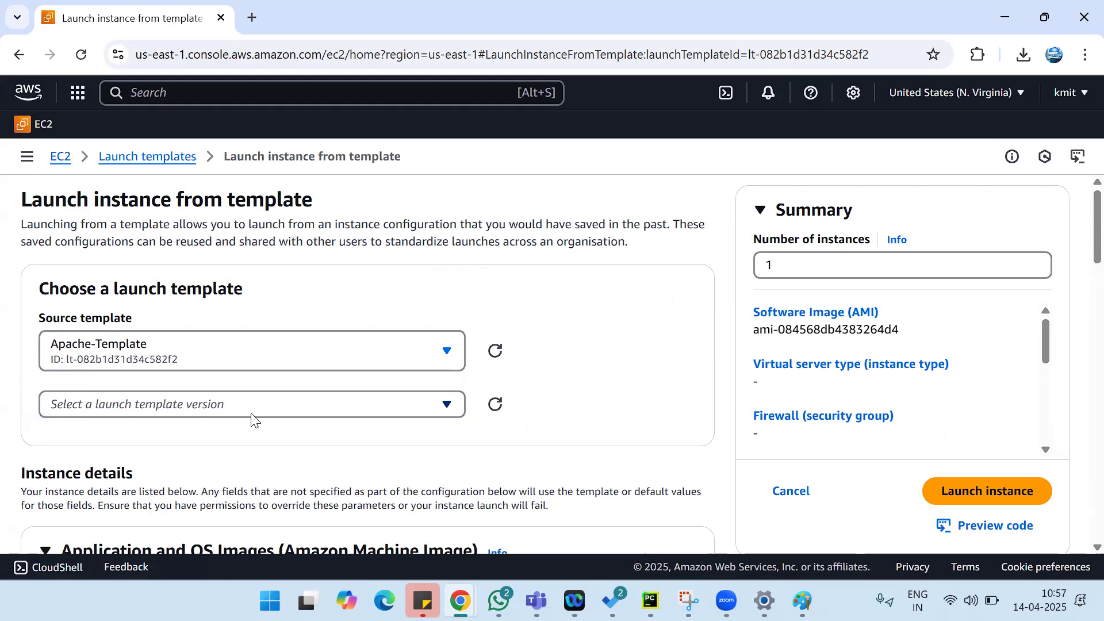
left_click(401, 408)
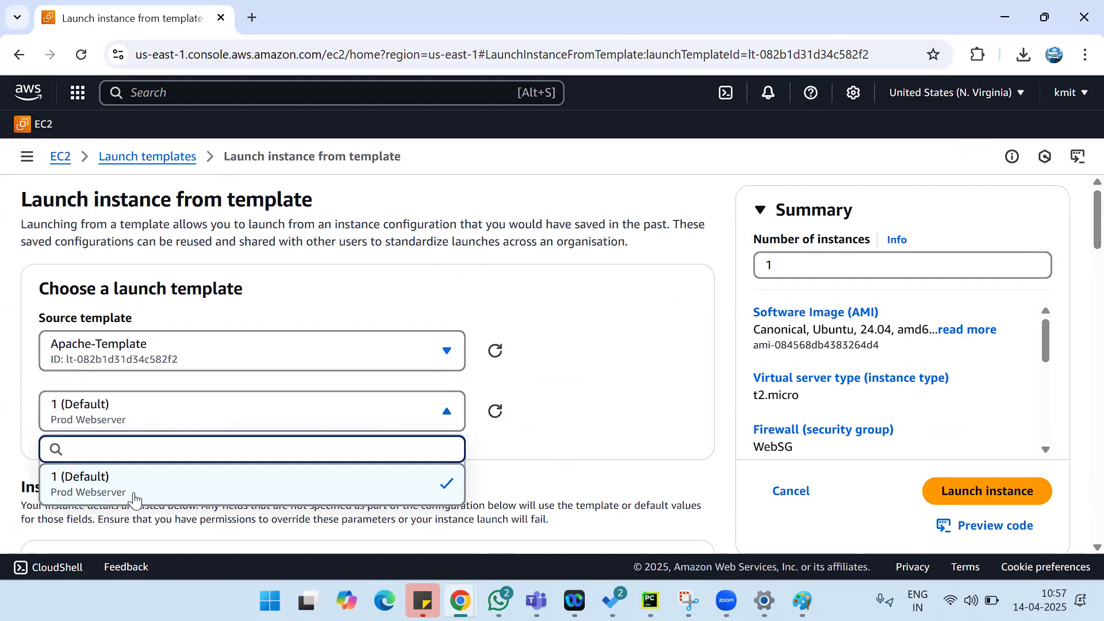
left_click(134, 498)
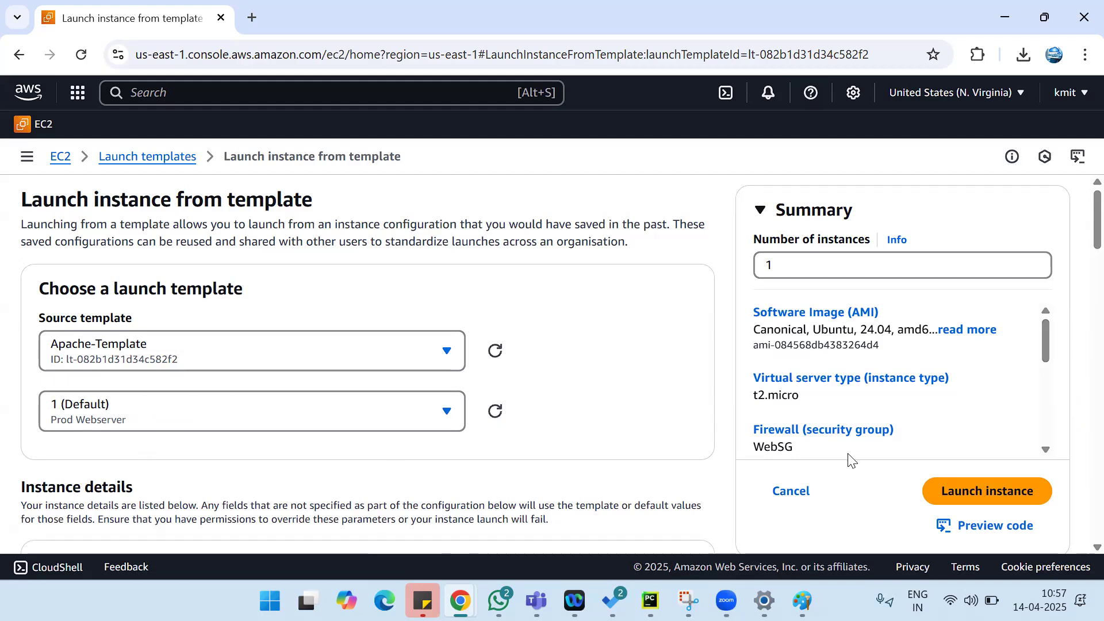
Review the template's AMI and security group settings and launch the instance.
left_click_drag(1080, 241, 1078, 306)
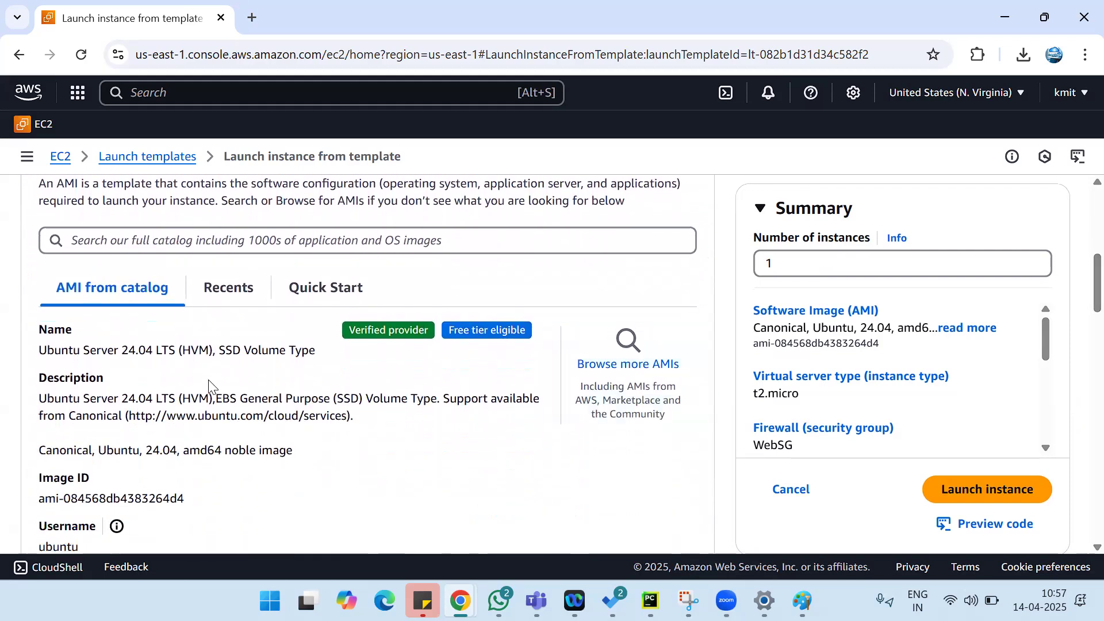
left_click_drag(46, 350, 191, 373)
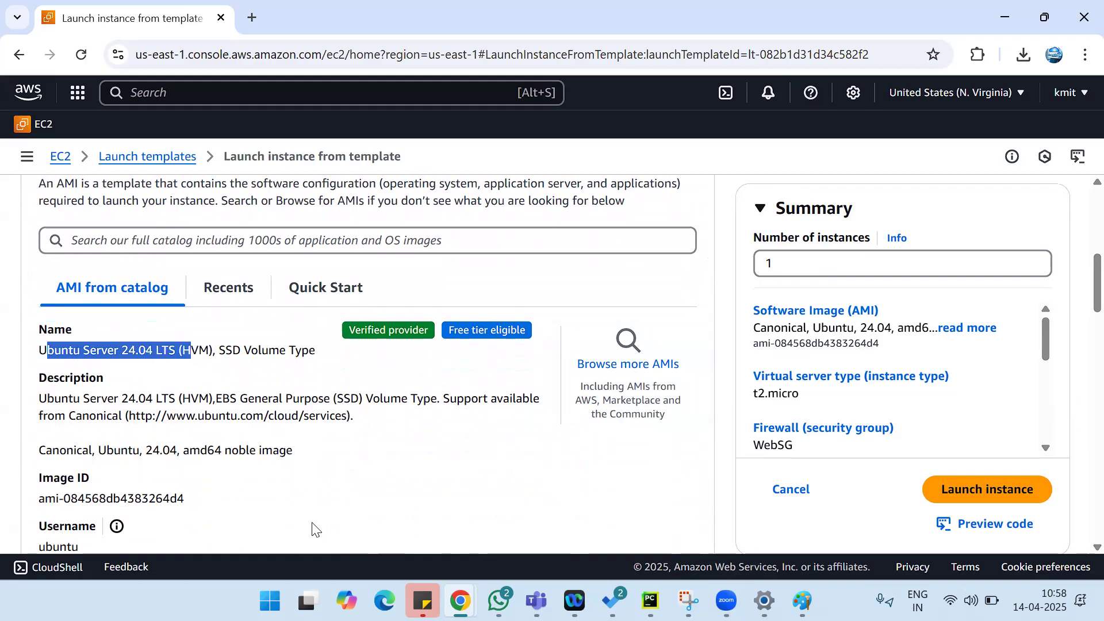
left_click_drag(1080, 311, 1078, 474)
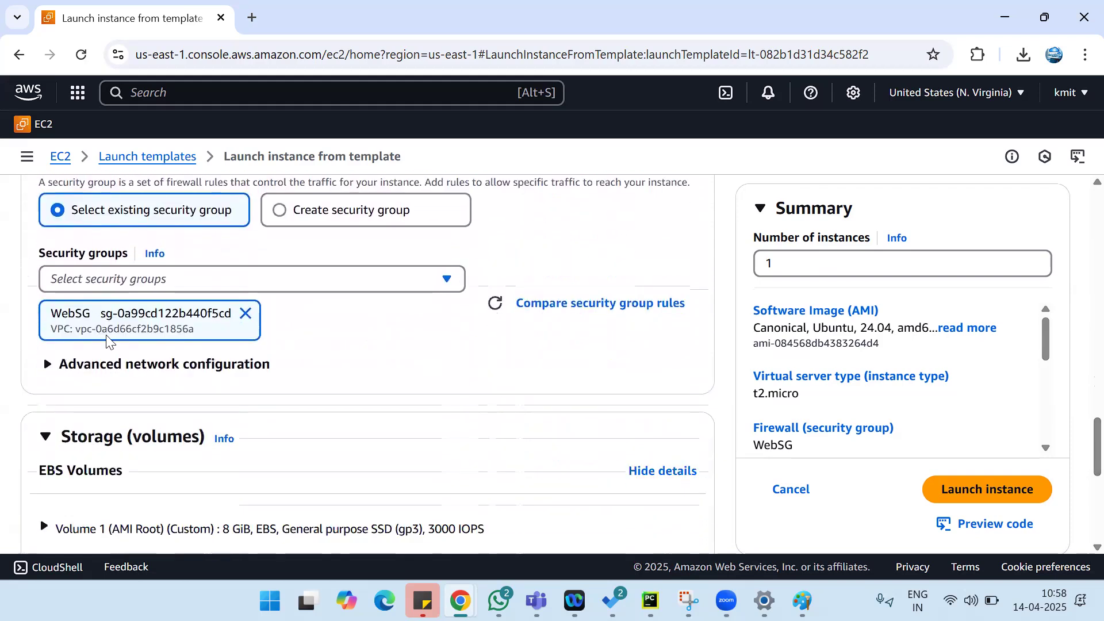
left_click(1006, 492)
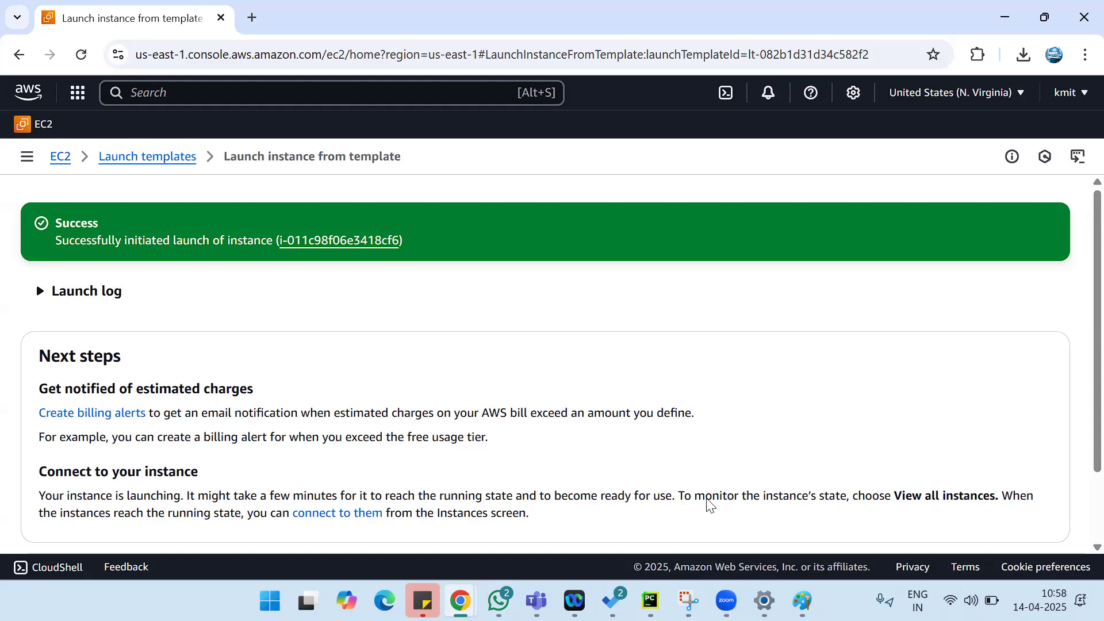
Refresh the EC2 instances list and name the newly launched instance My-EC2.
left_click(162, 164)
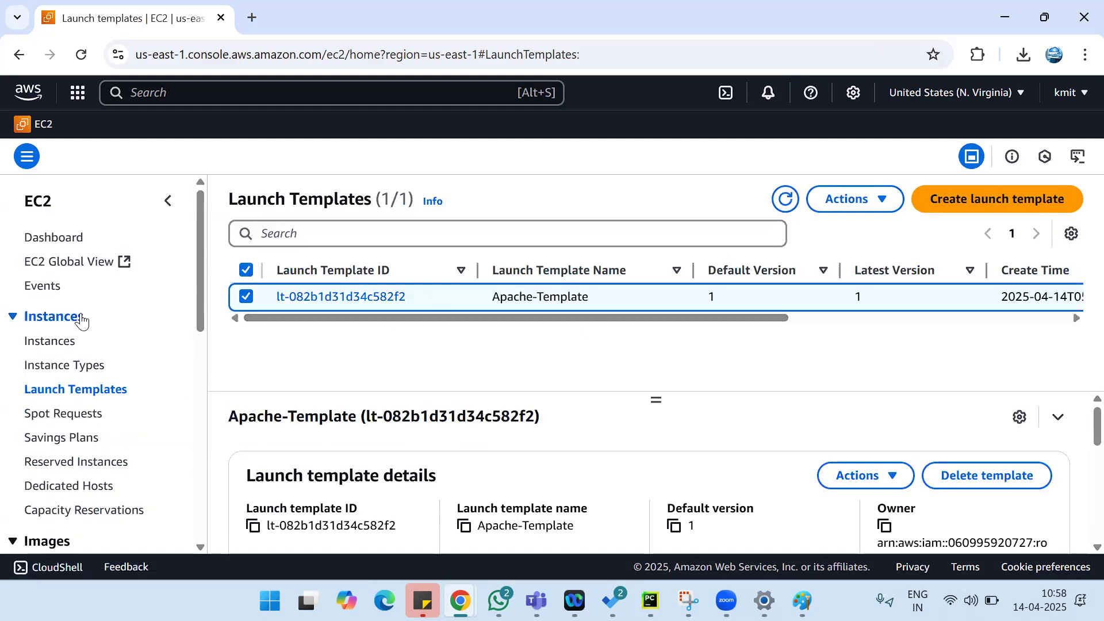
left_click(56, 343)
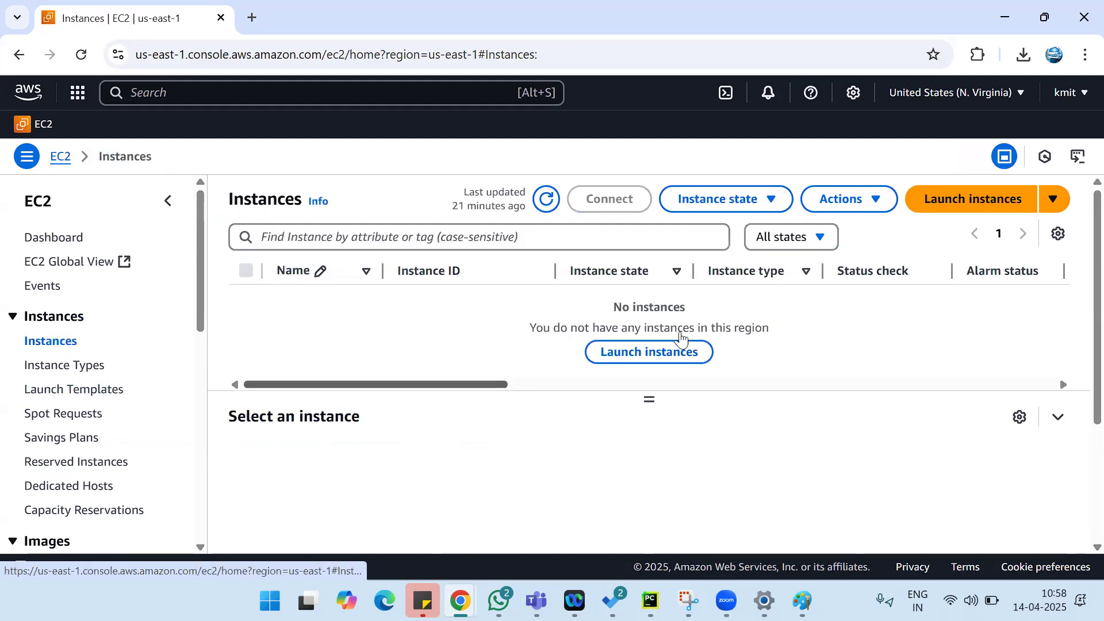
left_click(546, 199)
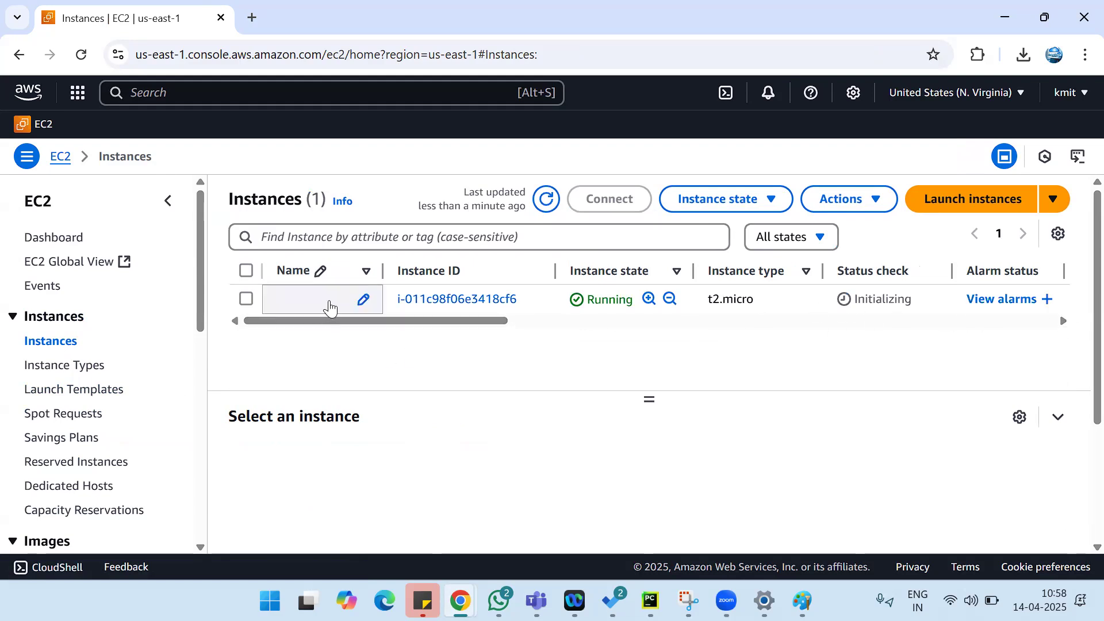
left_click(363, 300)
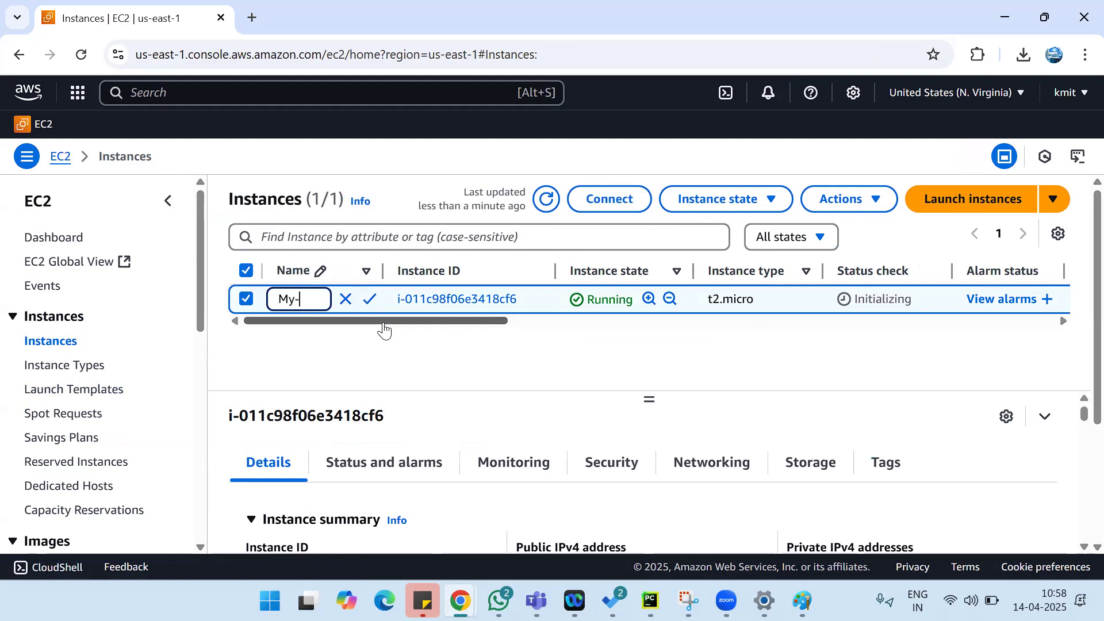
type("My-EC")
key("Return")
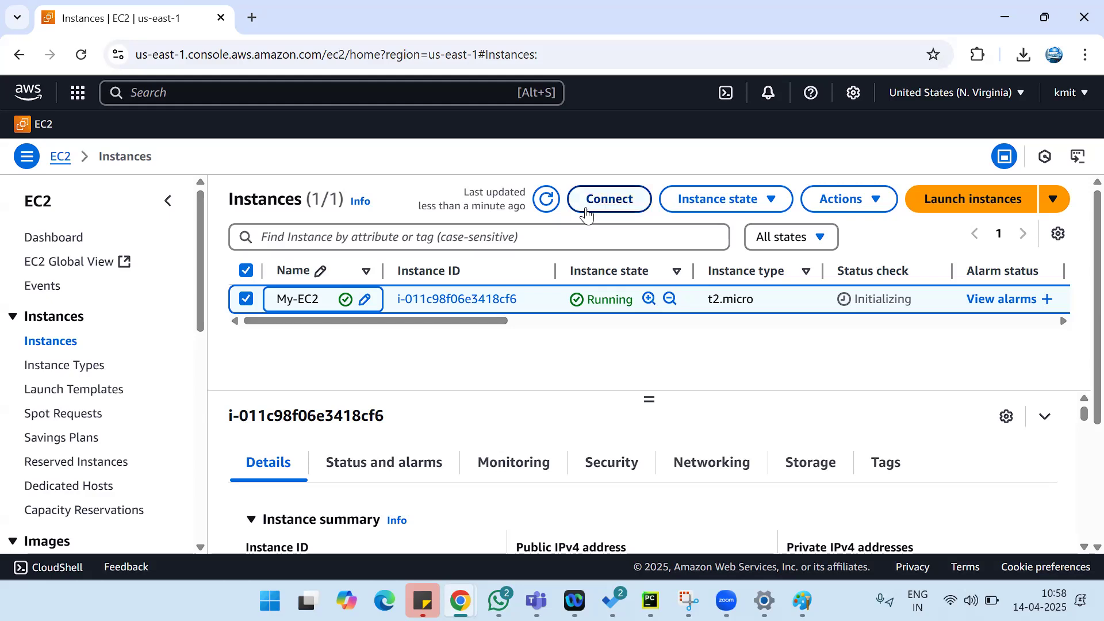
Examine the port numbers in the inbound security rules of the My-EC2 instance.
left_click(611, 472)
left_click_drag(1077, 377, 1077, 485)
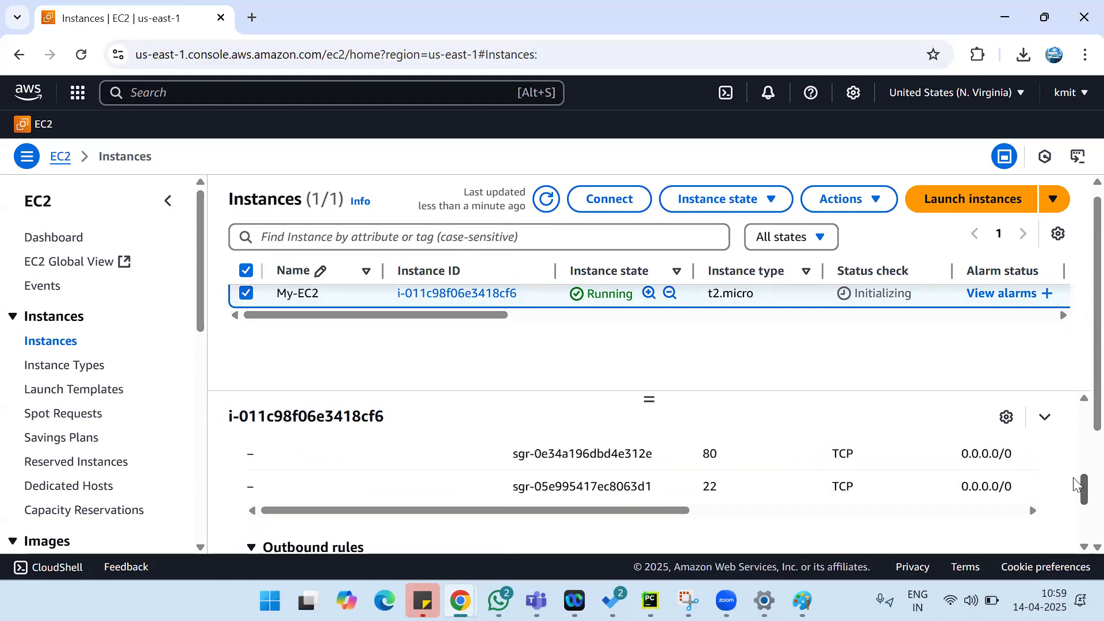
left_click_drag(701, 458, 726, 490)
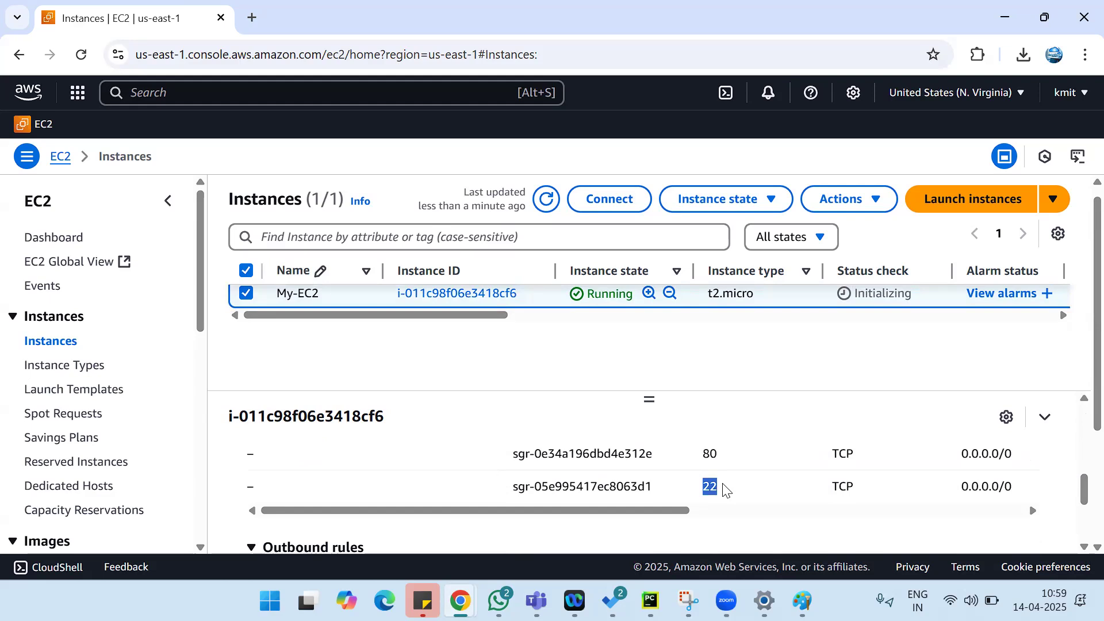
Connect to My-EC2 through EC2 Instance Connect over its public IPv4 address with the default username ubuntu.
left_click(608, 200)
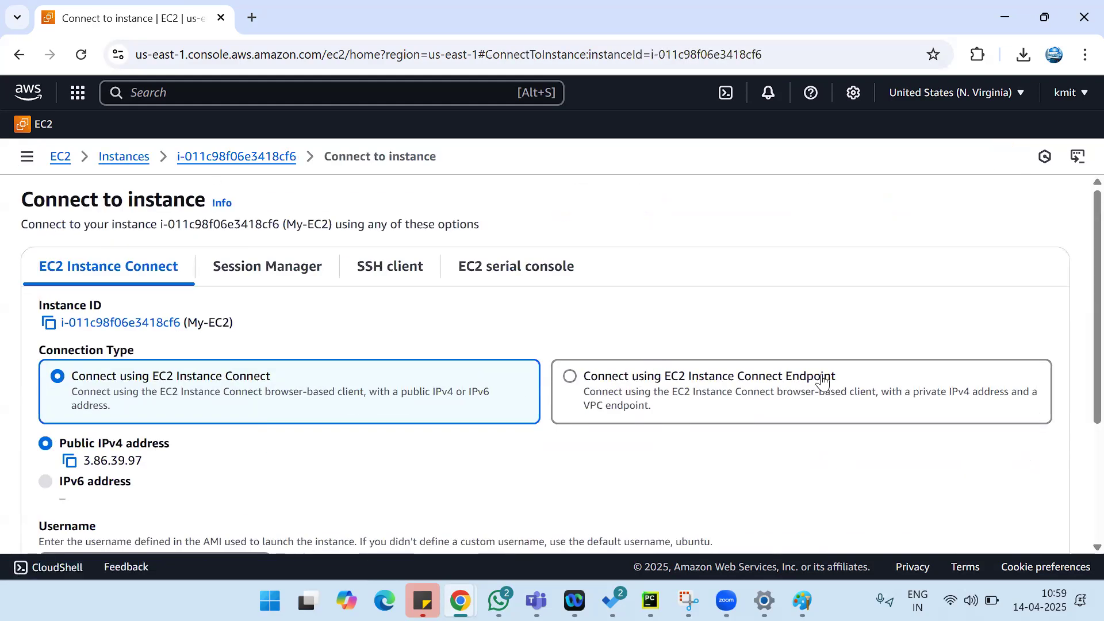
scroll(824, 381, "down", 3)
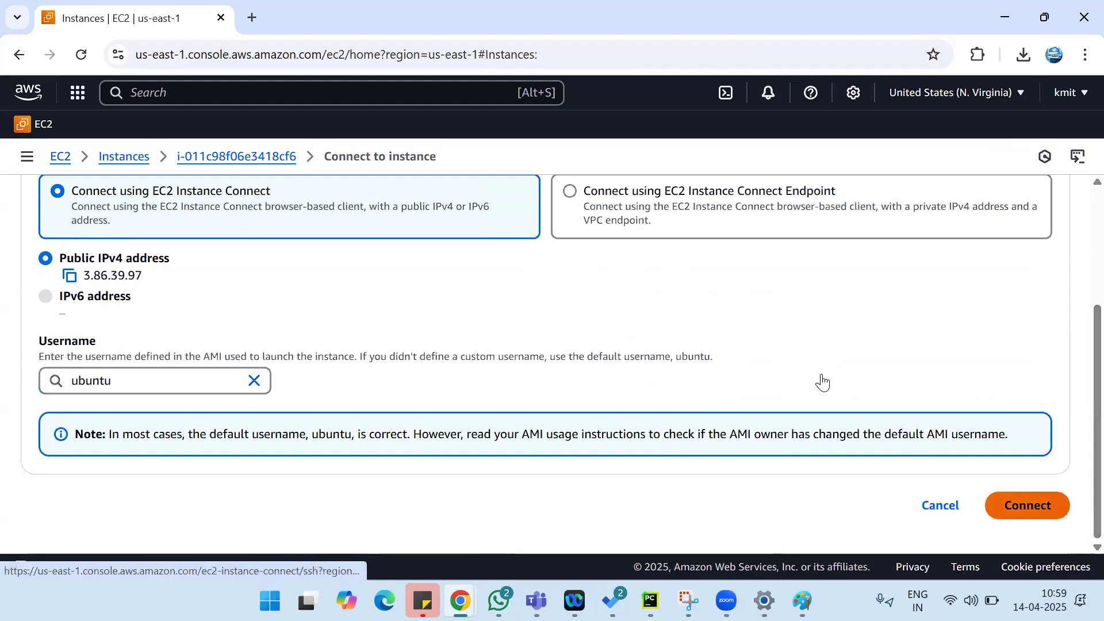
left_click(1028, 506)
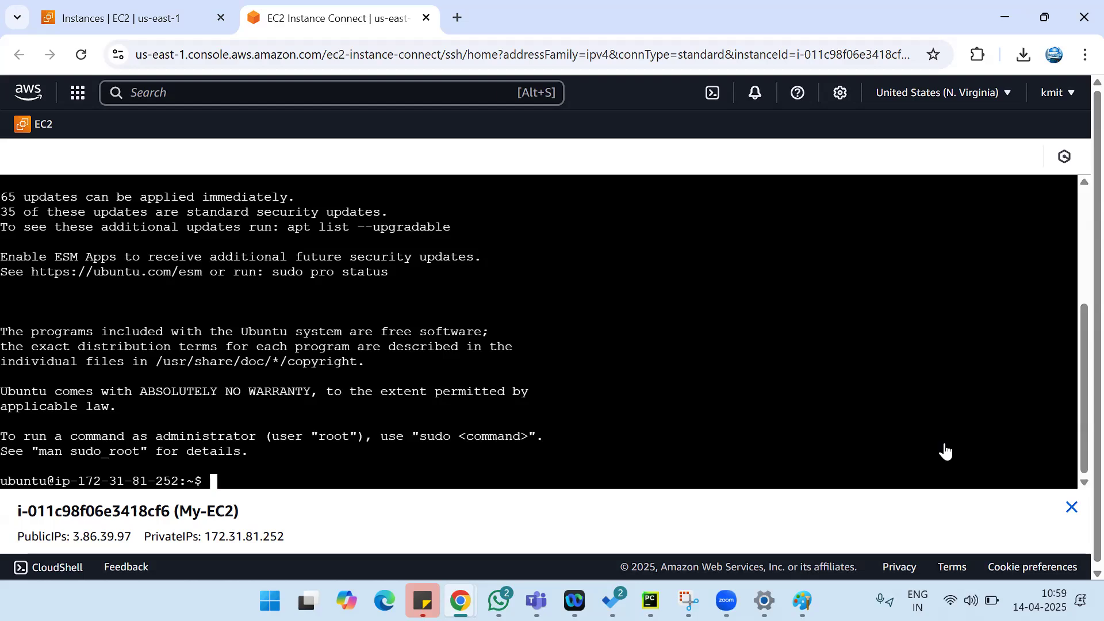
Clear the instance terminal and switch to the root user with sudo su.
key("ctrl+l")
type("sudo su")
key("Return")
Check the Apache service's state with systemctl status apache2.
type("systemcctl s")
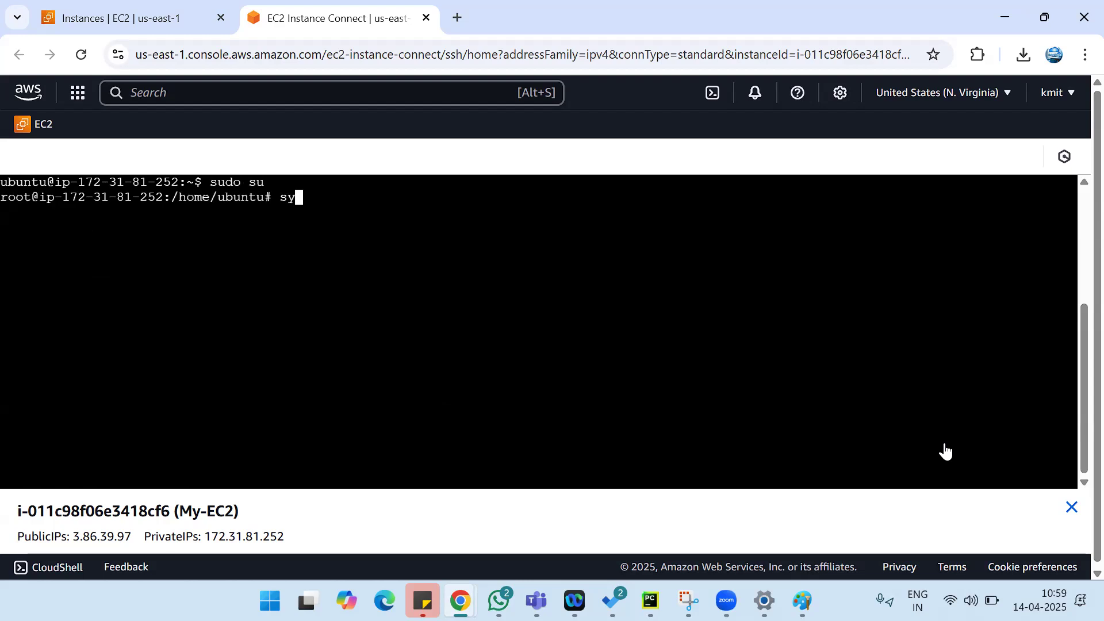
key("BackSpace")
key("BackSpace")
key("BackSpace")
key("BackSpace")
key("BackSpace")
type("tl status apache2")
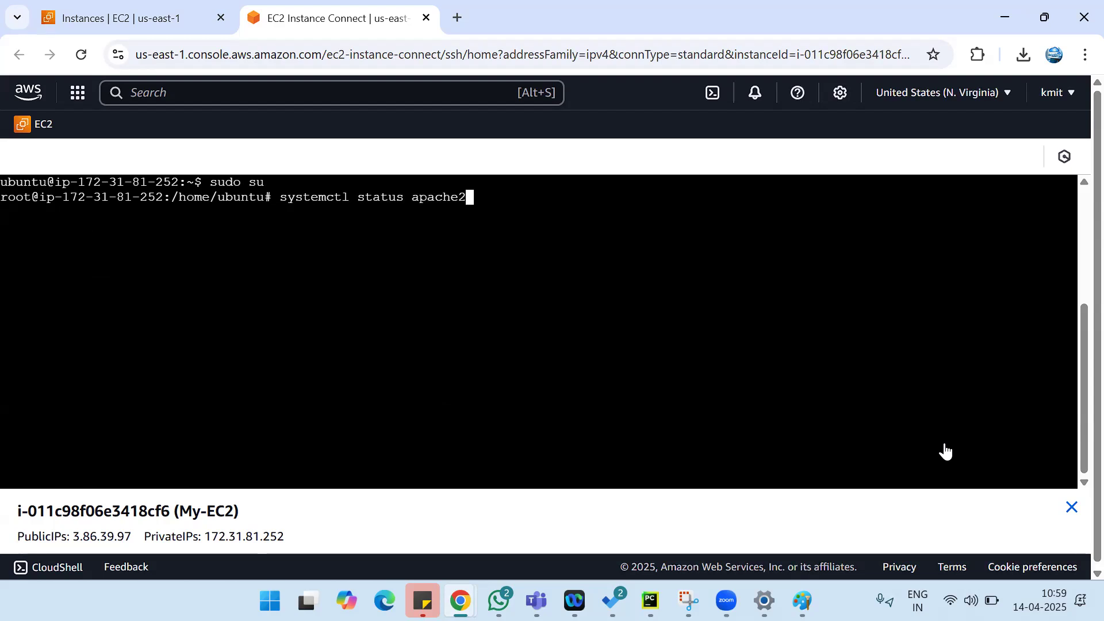
key("Return")
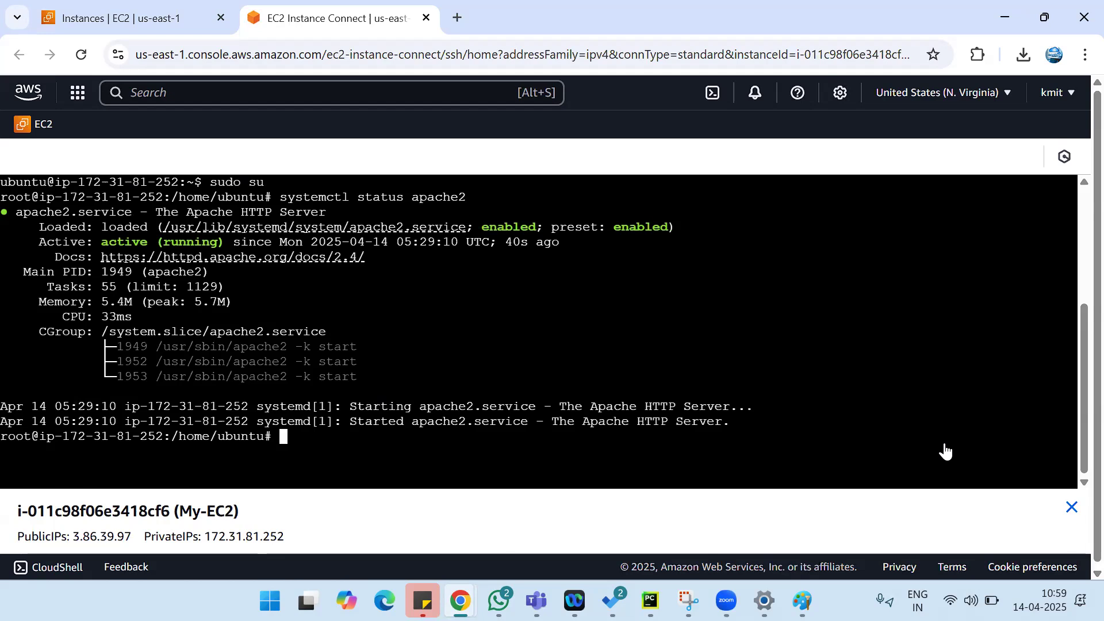
left_click_drag(102, 242, 221, 242)
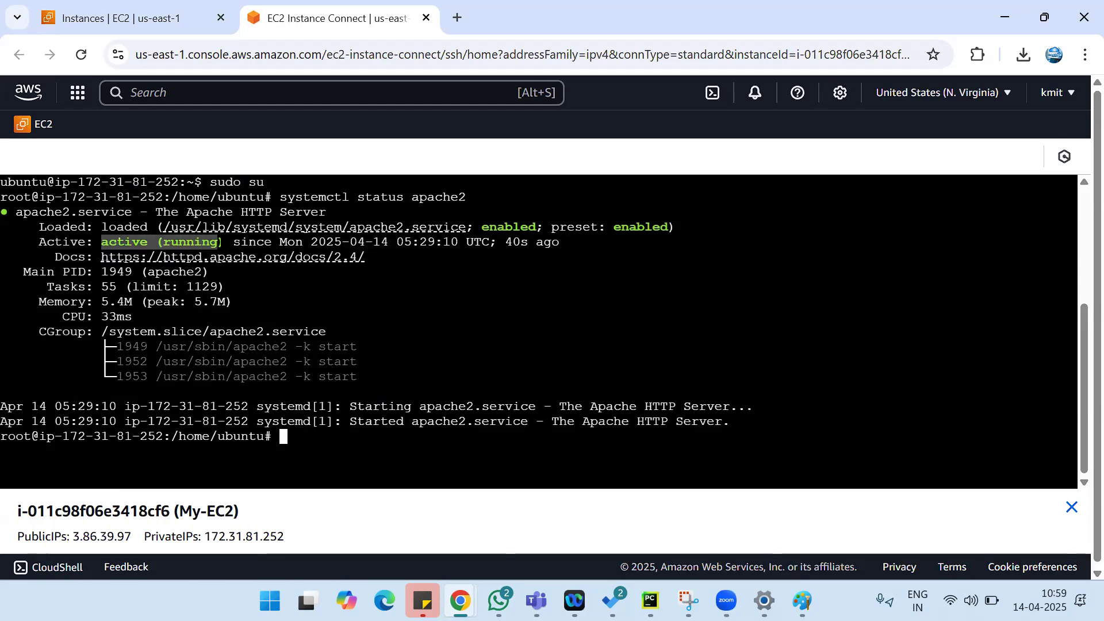
Clear the terminal, then change to the /var/www/html/ directory and list its files.
key("ctrl+l")
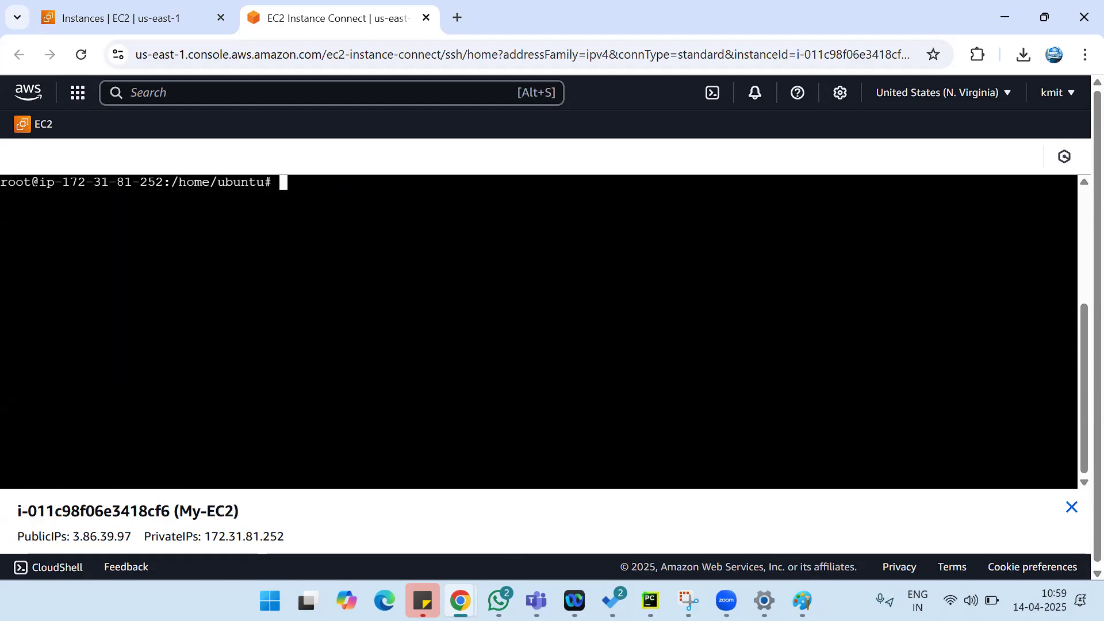
type("cd /var/www/html/")
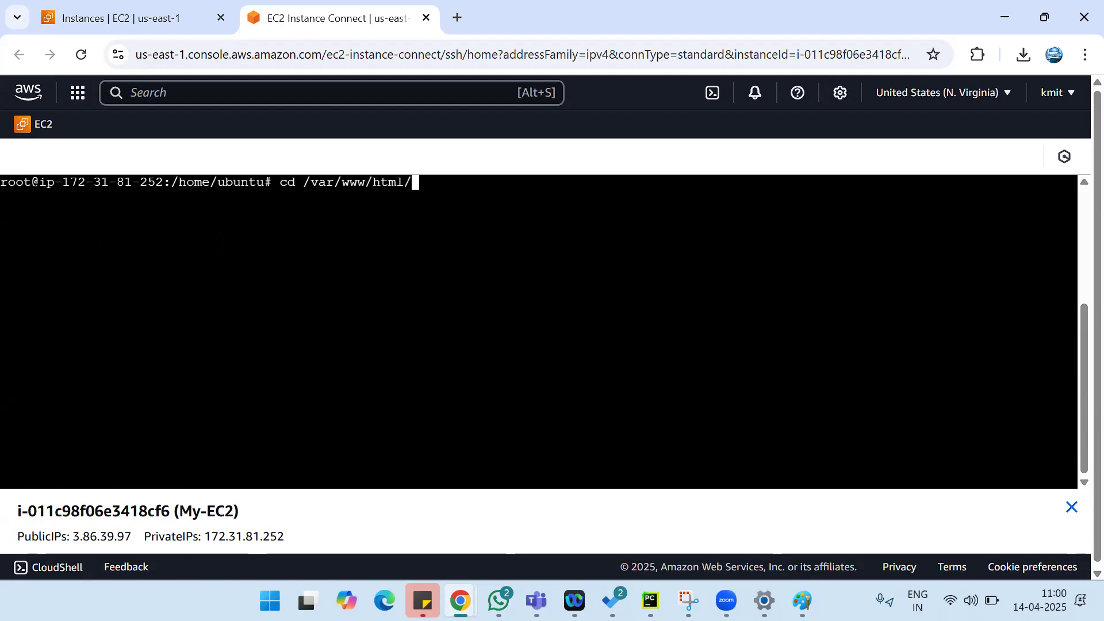
key("Return")
type("ls")
key("Return")
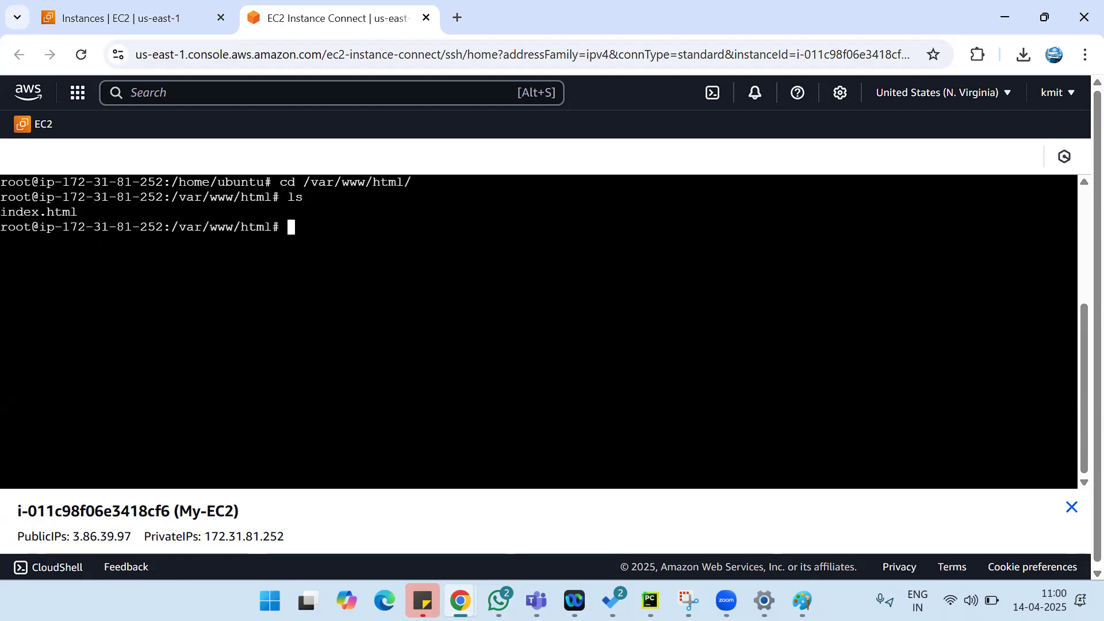
Display the contents of index.html with cat.
type("cat ind")
key("Tab")
key("Return")
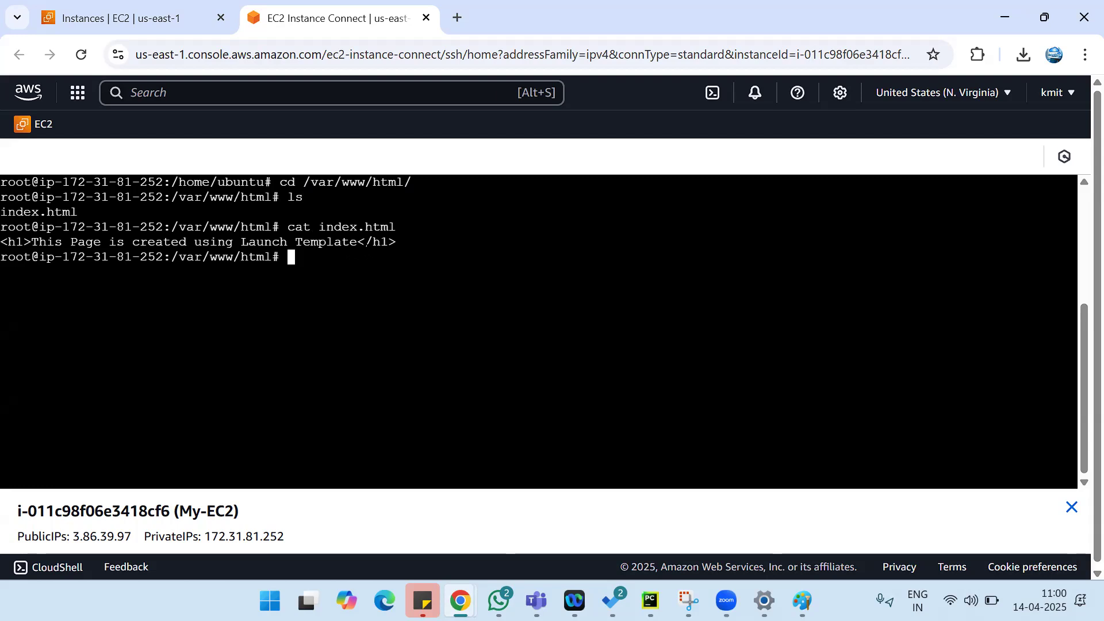
Copy My-EC2's public IPv4 address, view its web page in a new browser tab, and close that tab.
left_click(190, 17)
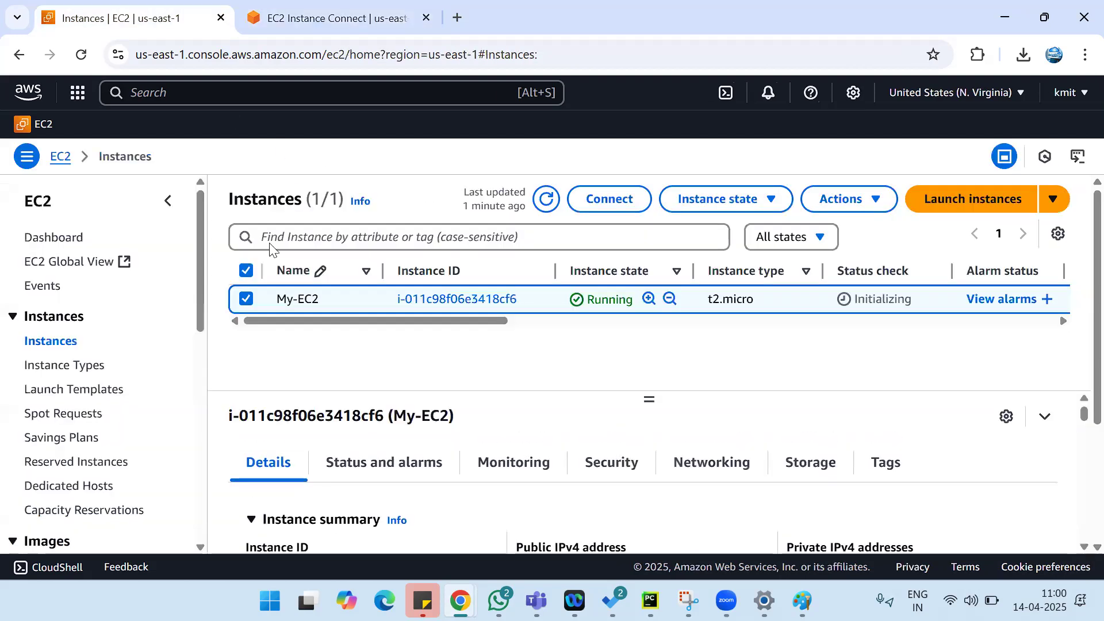
left_click_drag(1082, 415, 1081, 426)
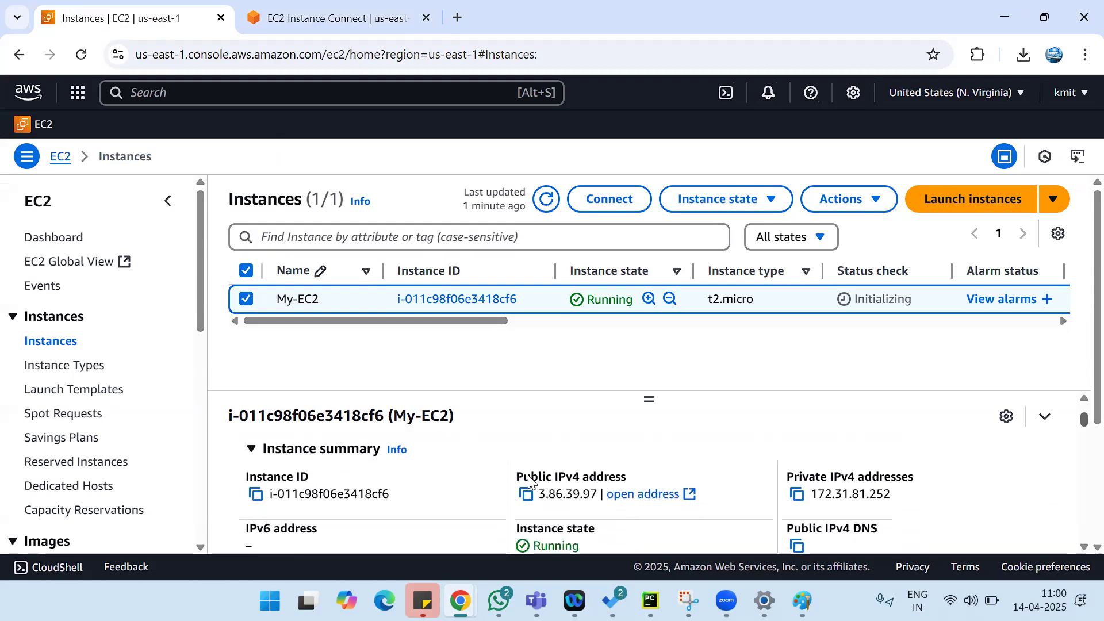
left_click(528, 500)
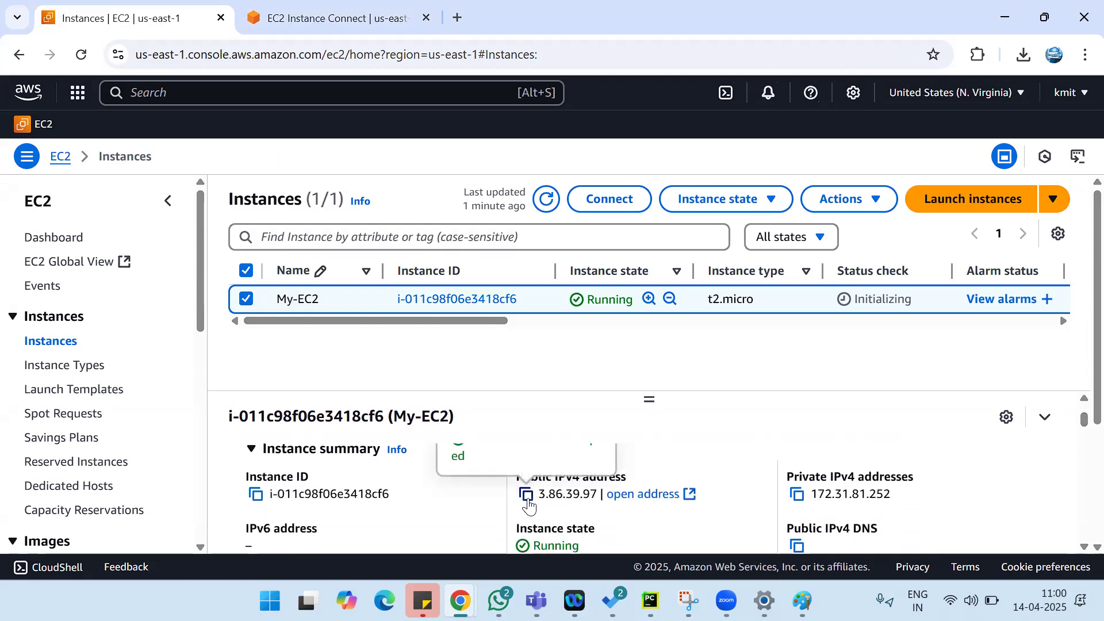
left_click(459, 17)
key("ctrl+v")
key("Return")
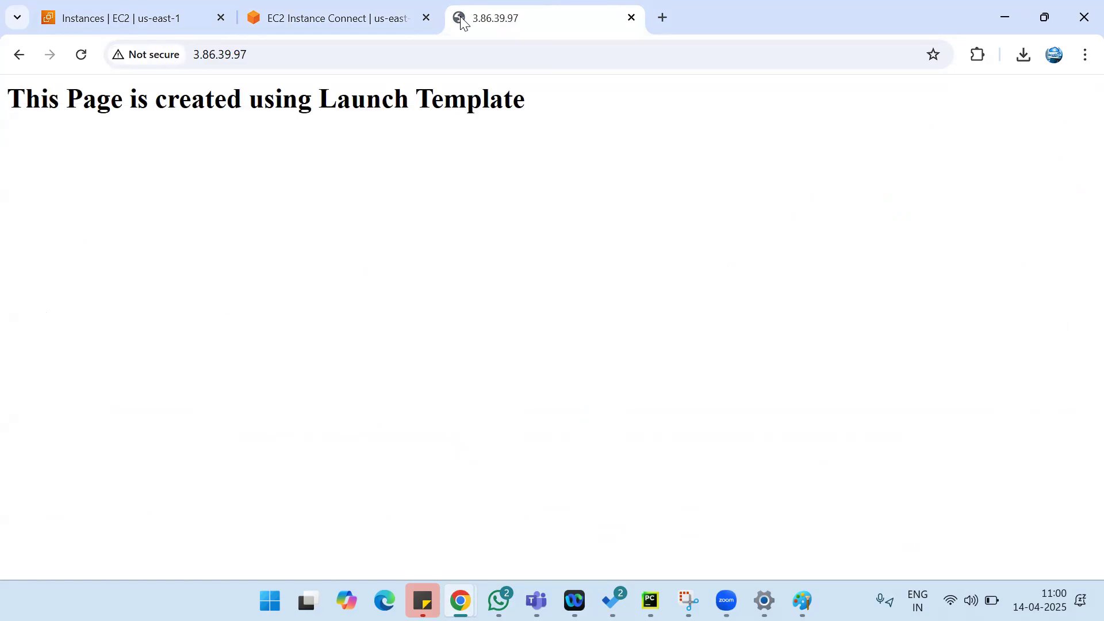
left_click(632, 18)
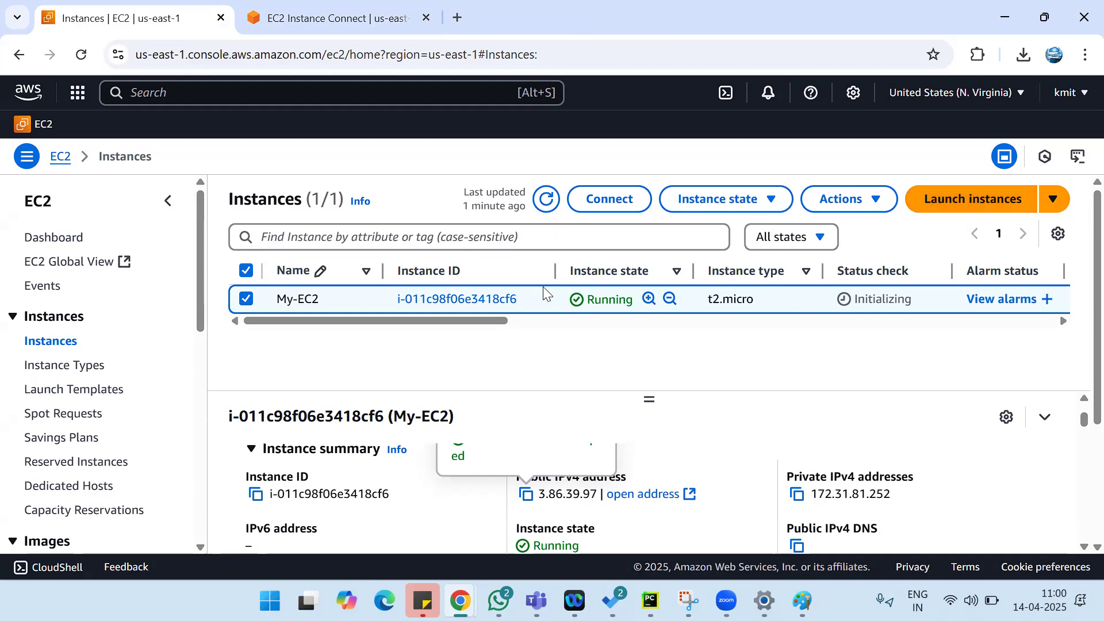
Launch one instance from the Apache-Template launch template, using template version 1 (Default).
left_click(89, 397)
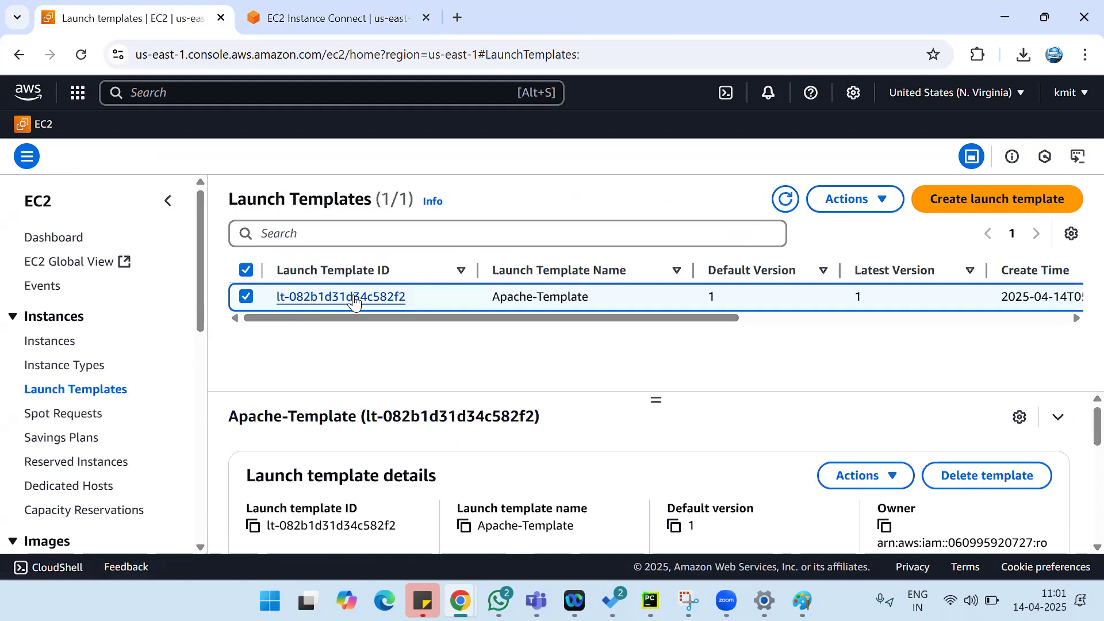
left_click(884, 202)
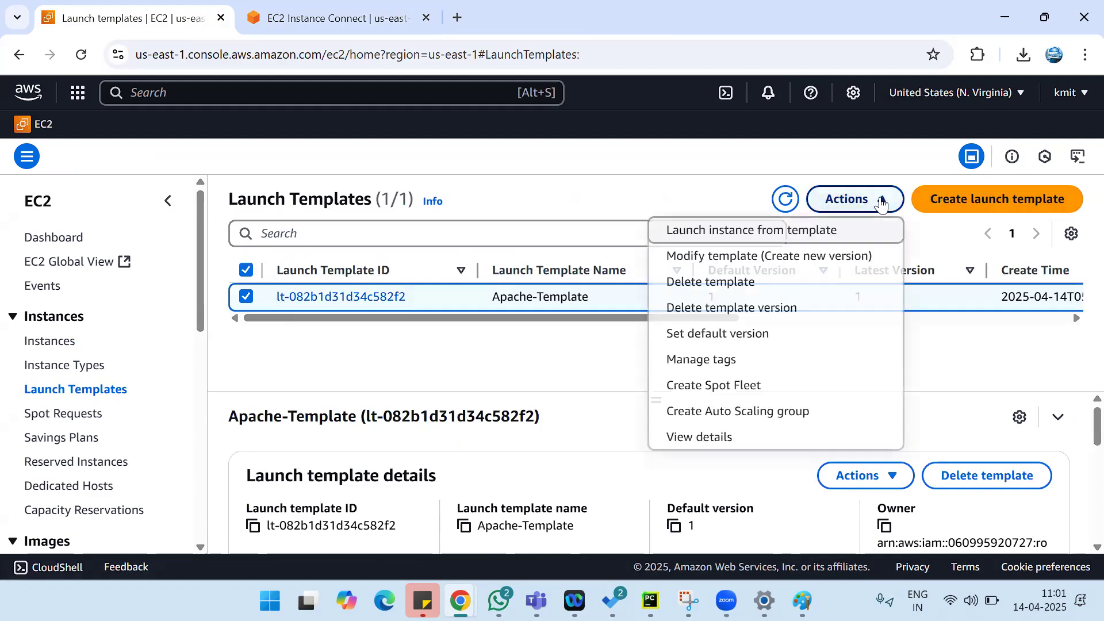
left_click(768, 231)
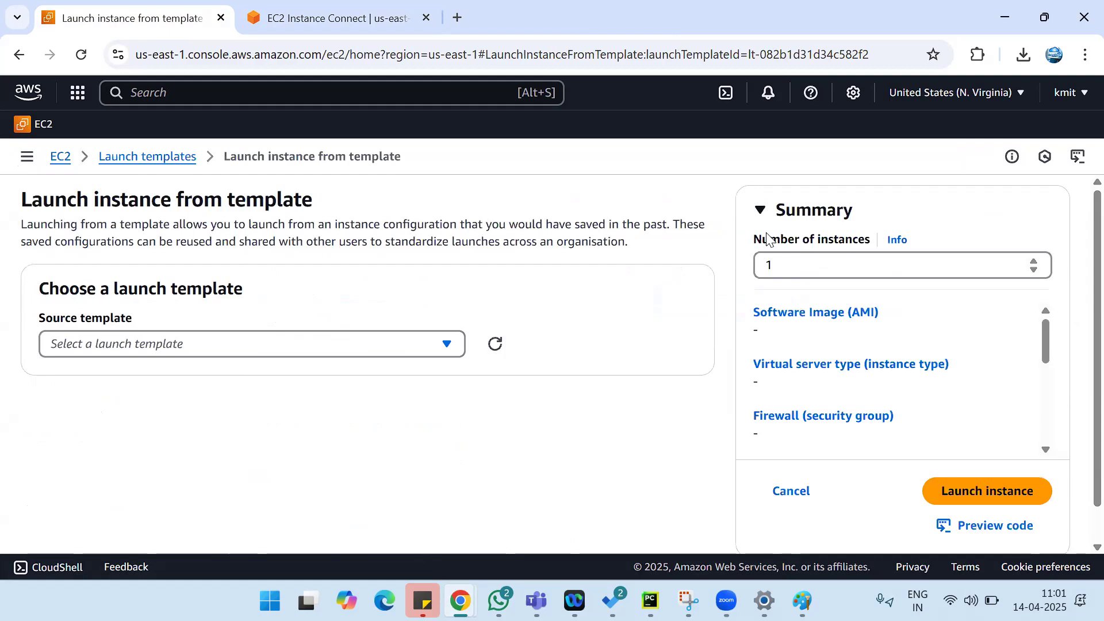
left_click(447, 352)
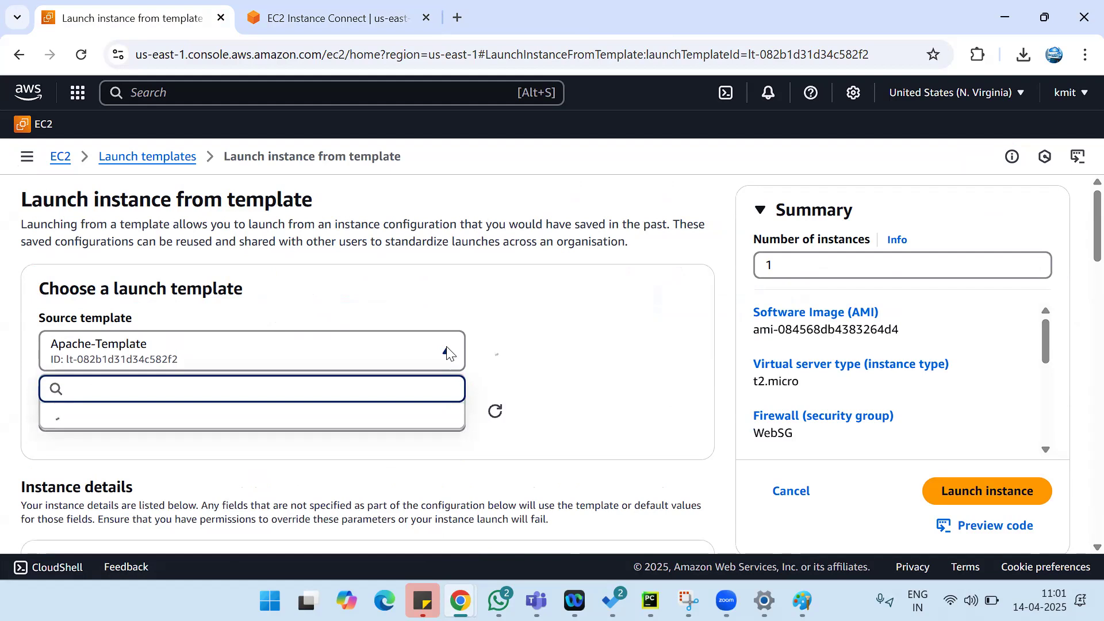
left_click(328, 424)
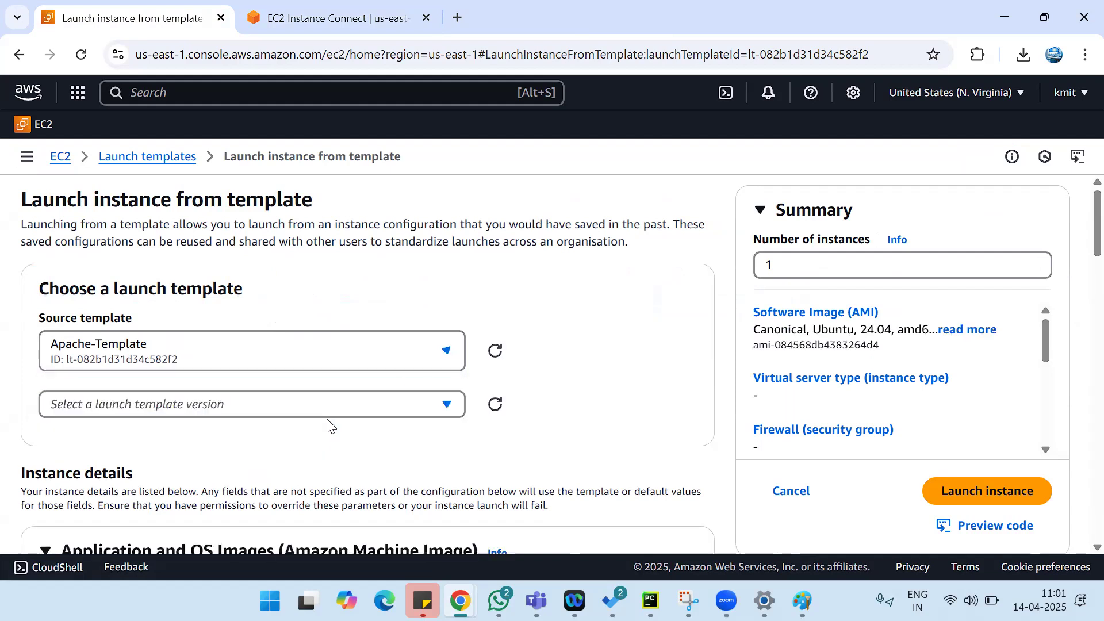
left_click(448, 409)
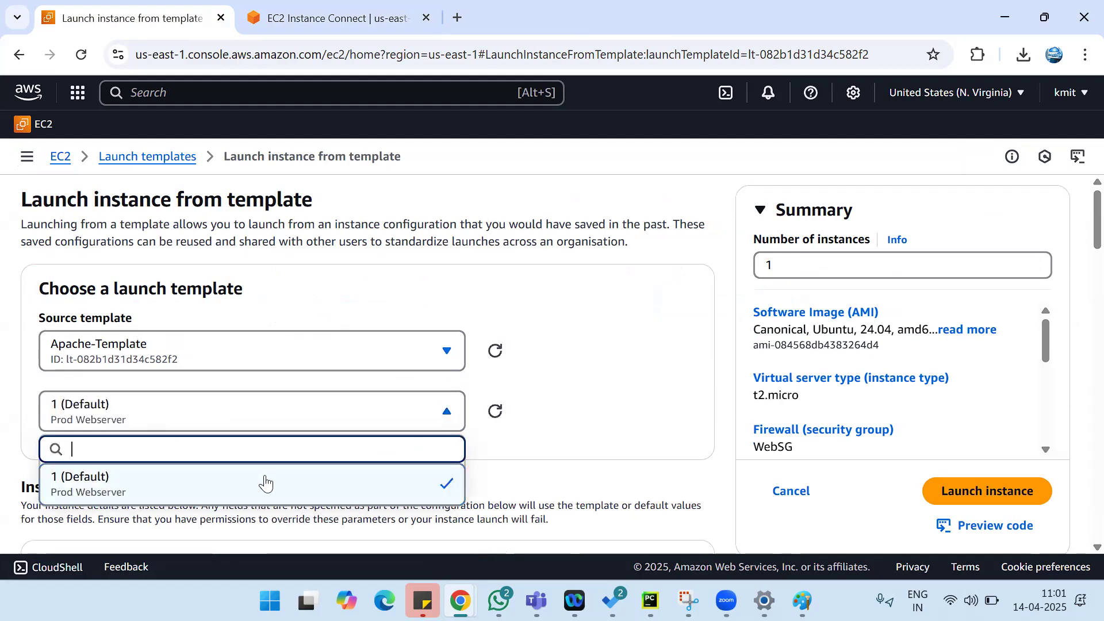
left_click(442, 491)
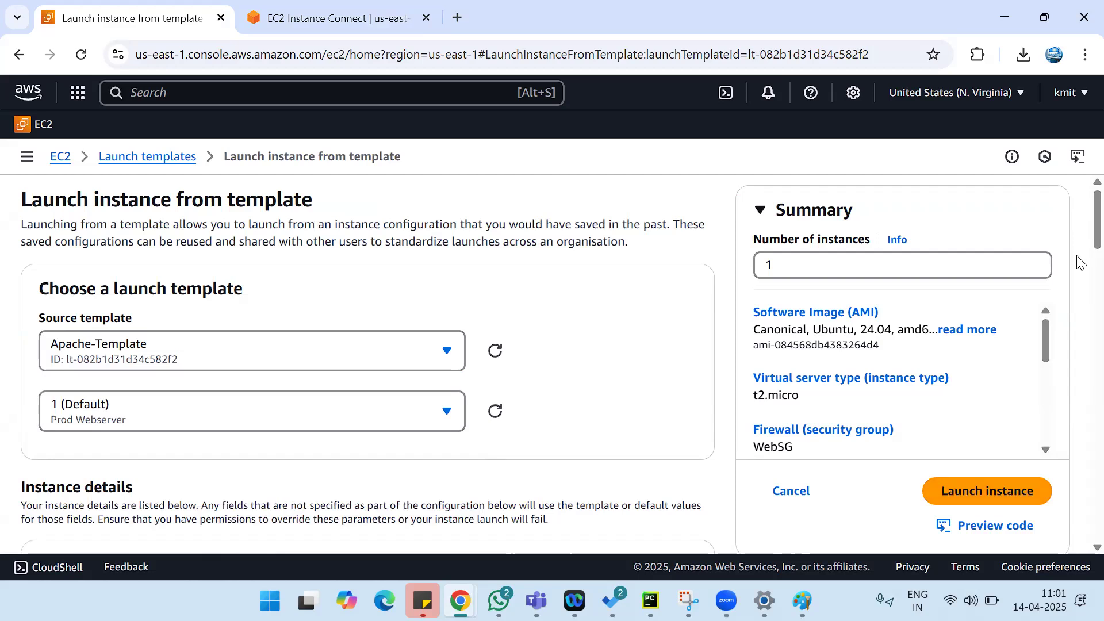
scroll(1079, 253, "down", 8)
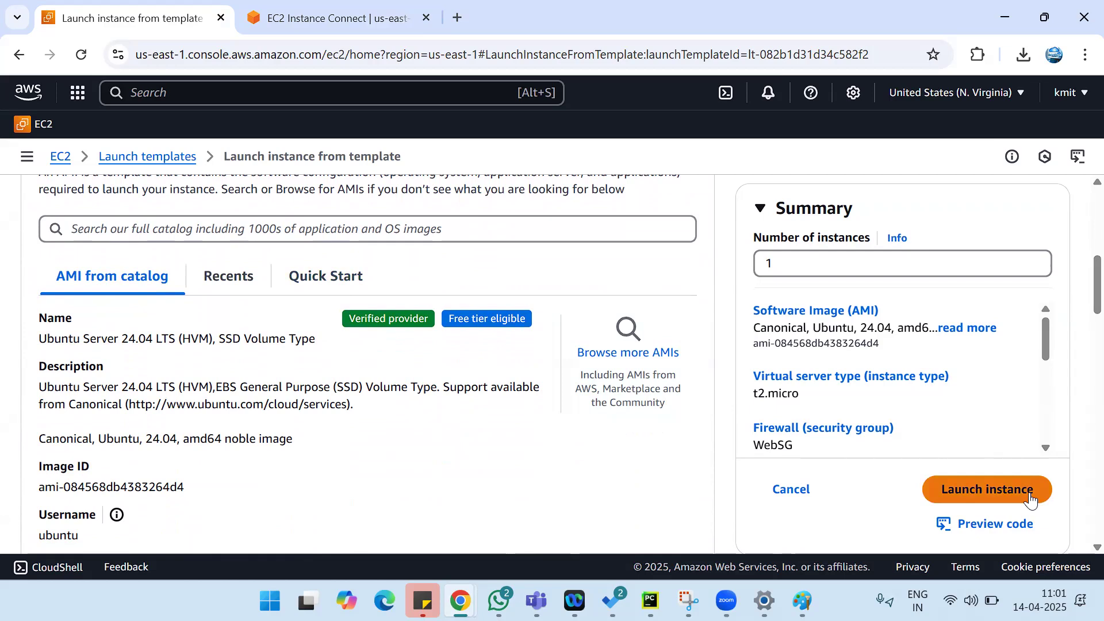
left_click(987, 489)
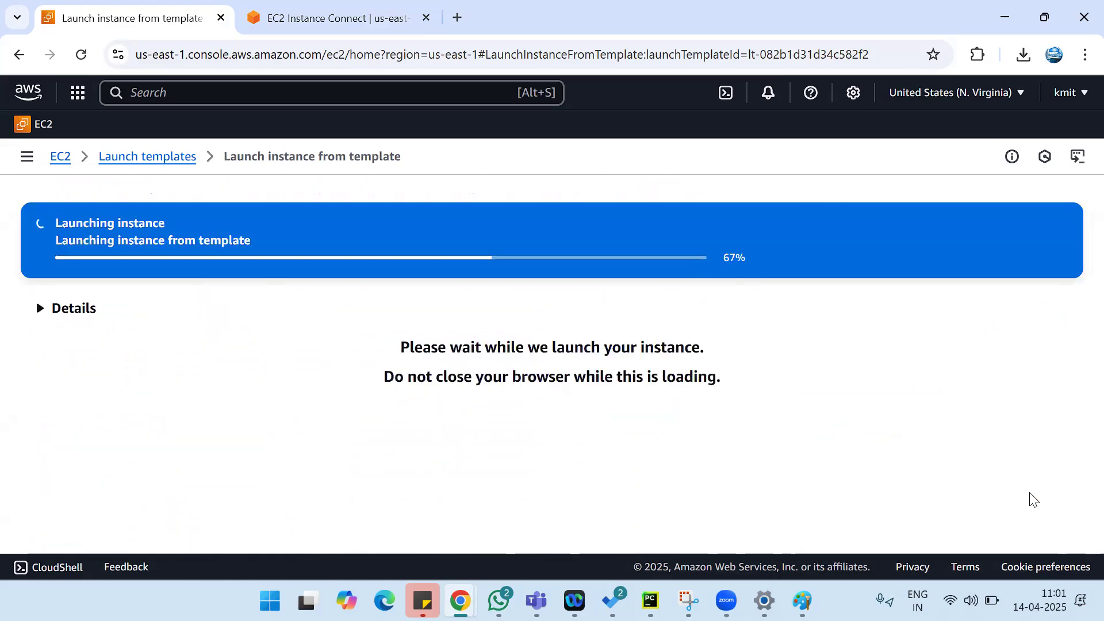
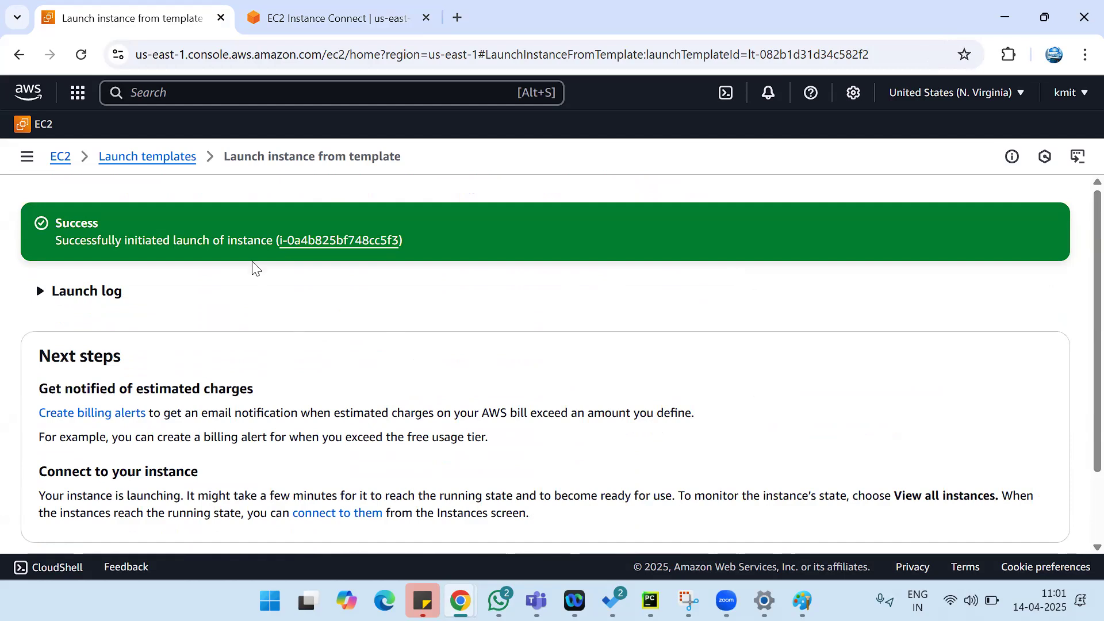
Return to the EC2 instances list, refresh it, and select only the newly launched unnamed instance.
left_click(163, 166)
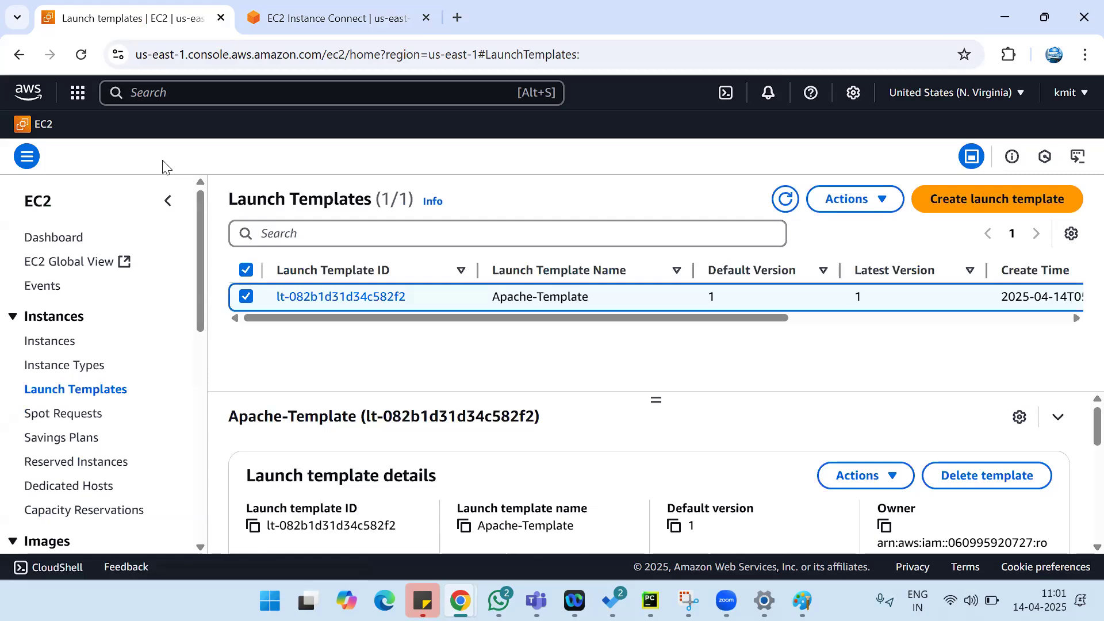
left_click(784, 201)
left_click(50, 345)
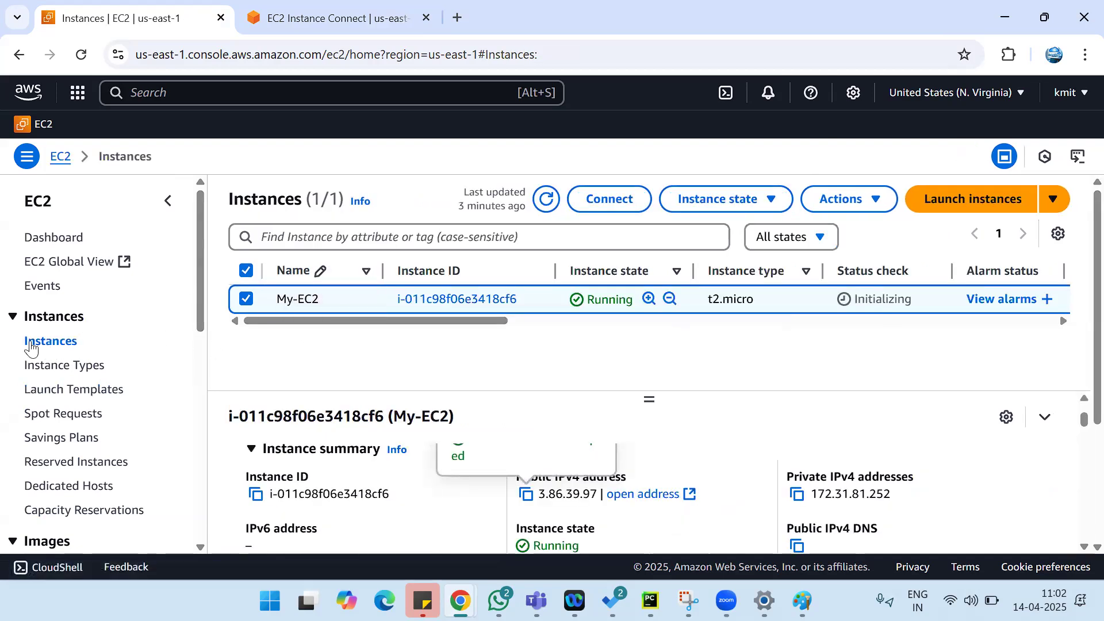
left_click(550, 199)
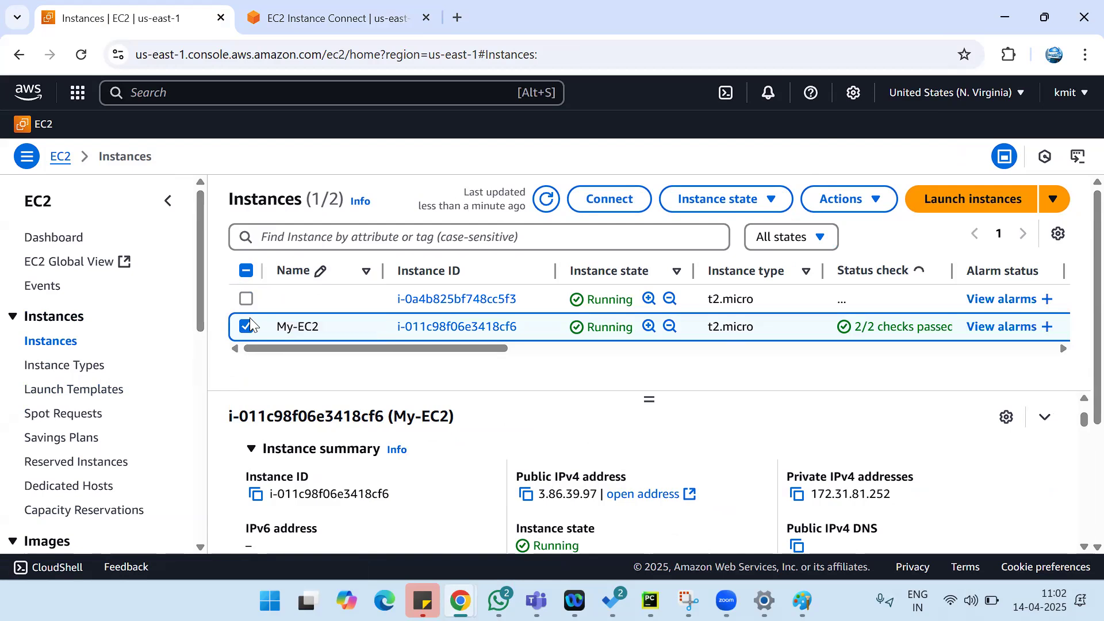
left_click(249, 322)
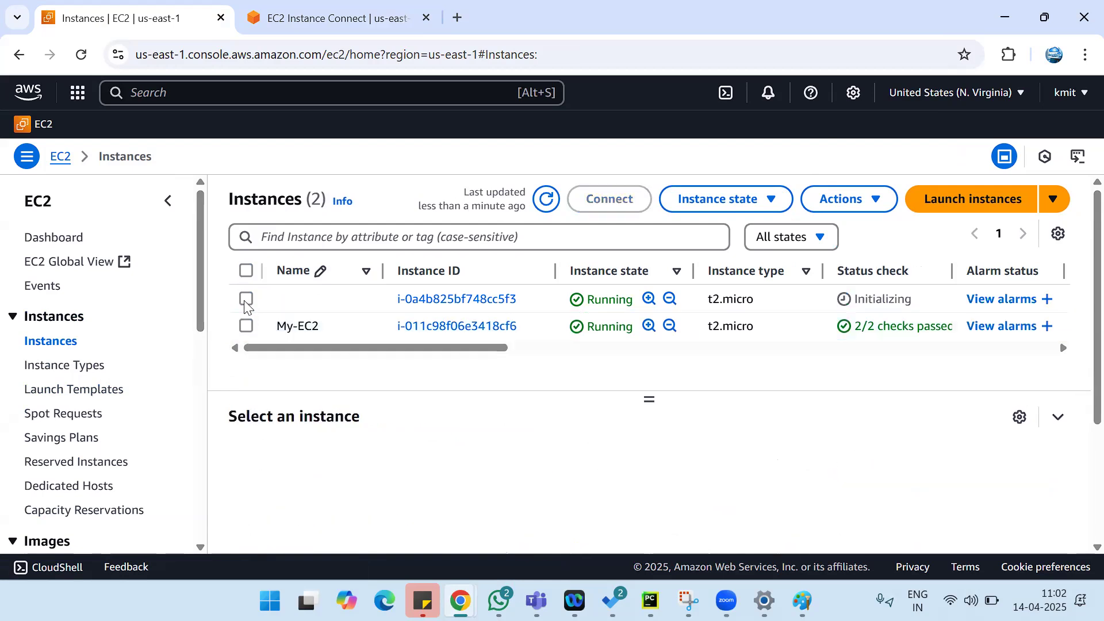
left_click(246, 300)
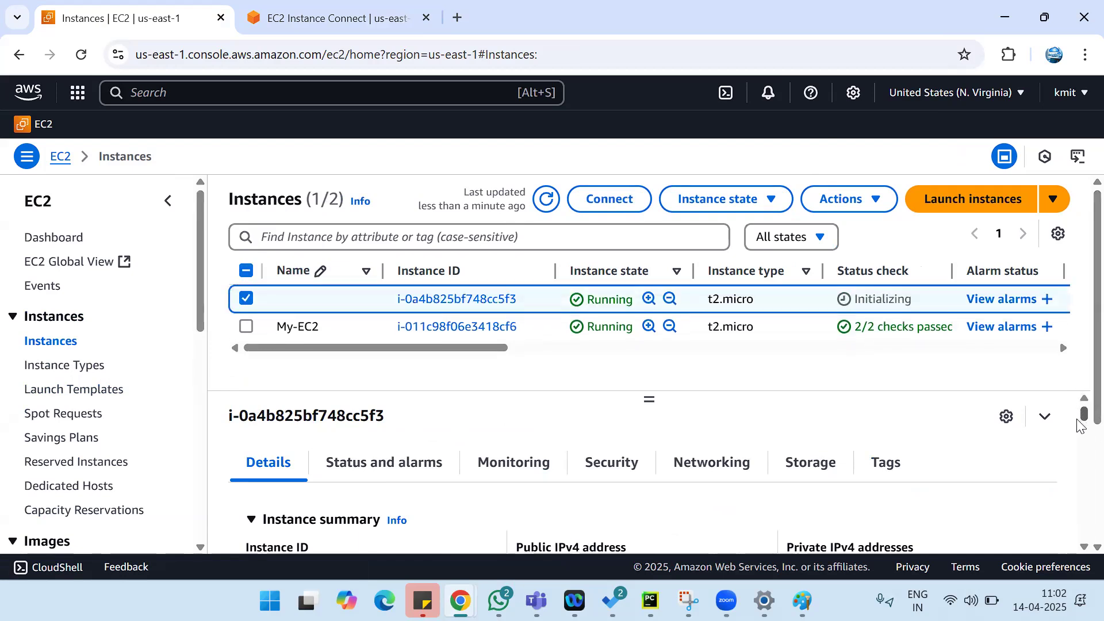
Copy the new instance's public IPv4 address and try to load its web page in a new browser tab.
scroll(1079, 425, "down", 2)
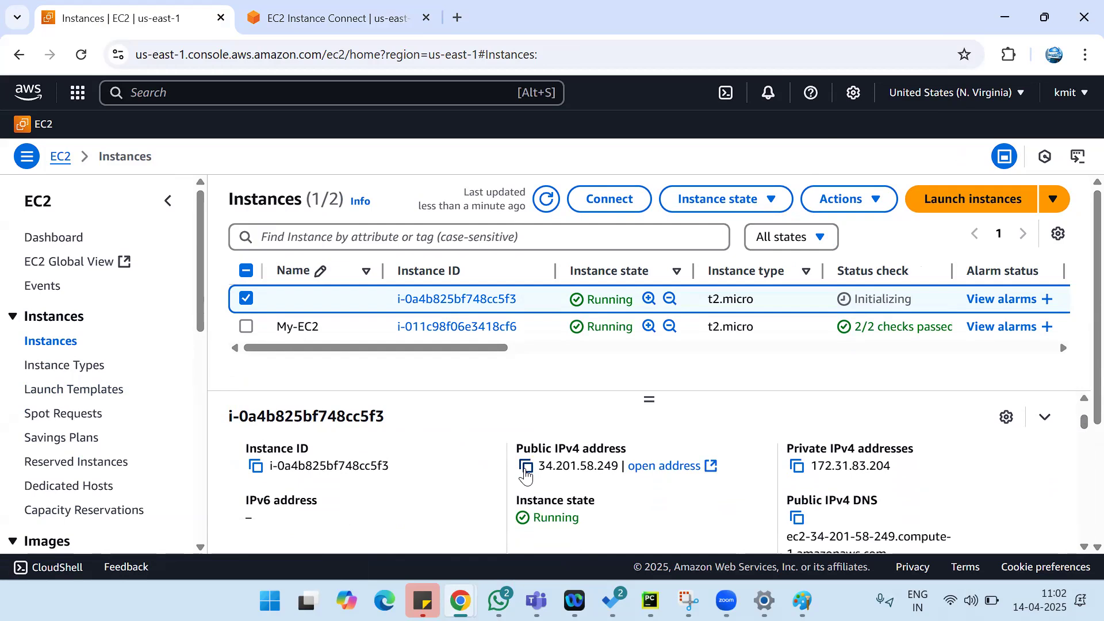
left_click(526, 467)
left_click(457, 22)
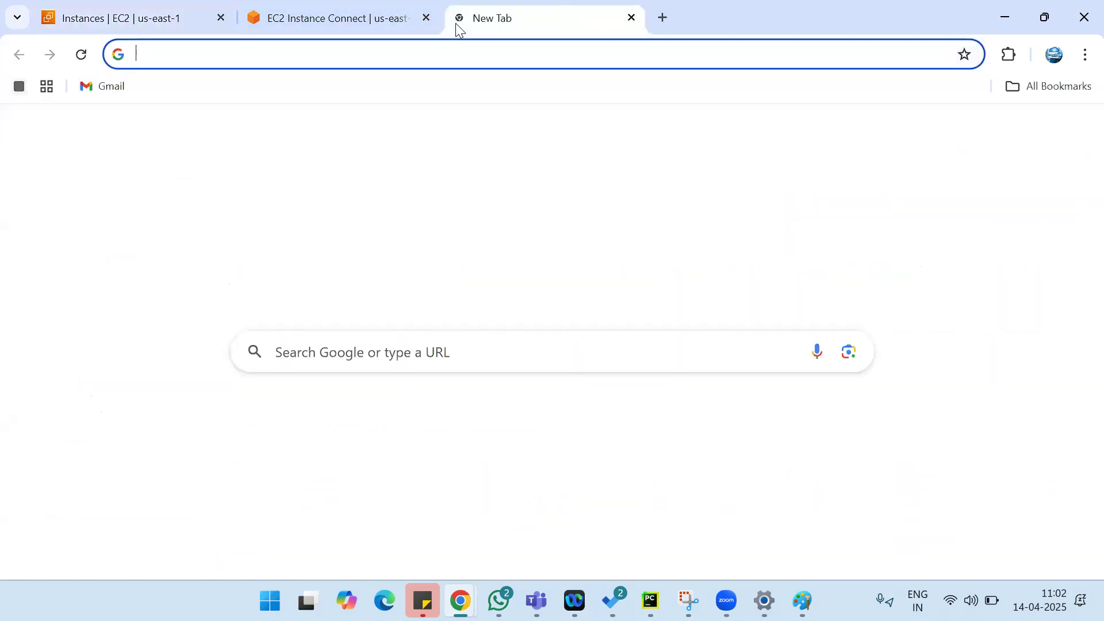
key("ctrl+v")
key("Return")
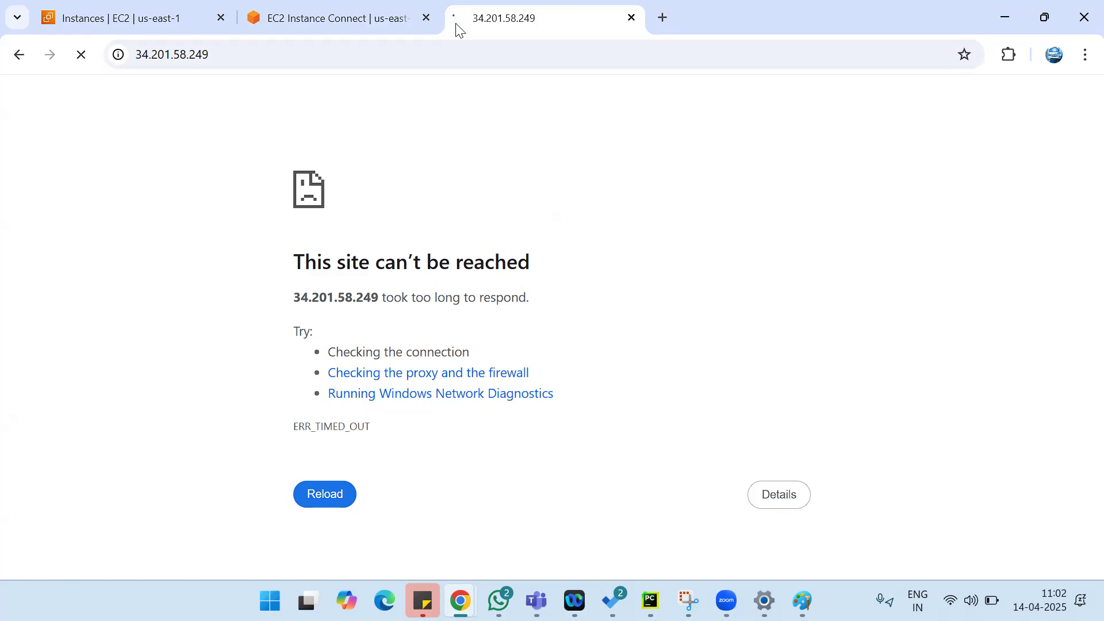
left_click(406, 53)
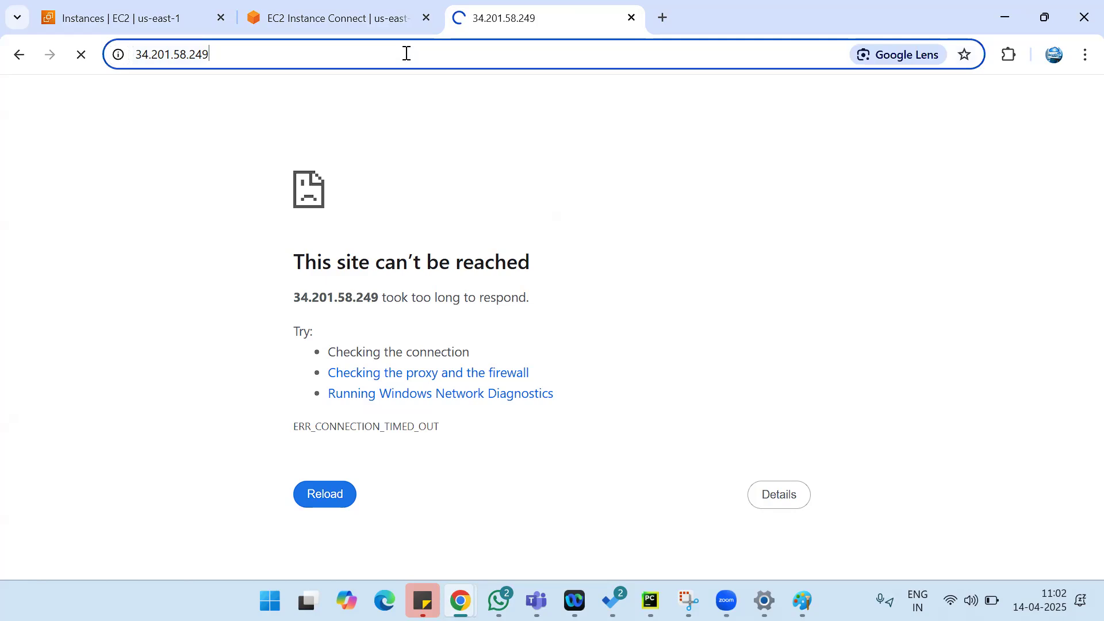
key("Return")
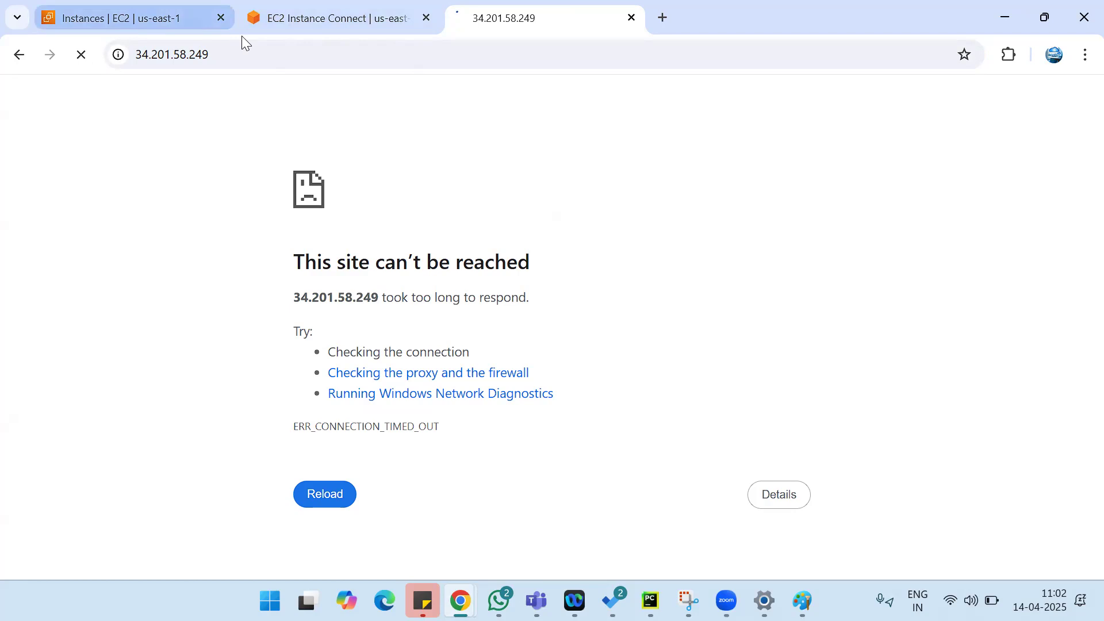
Connect to the new unnamed instance through EC2 Instance Connect over its public IPv4 address with the username ubuntu.
left_click(154, 26)
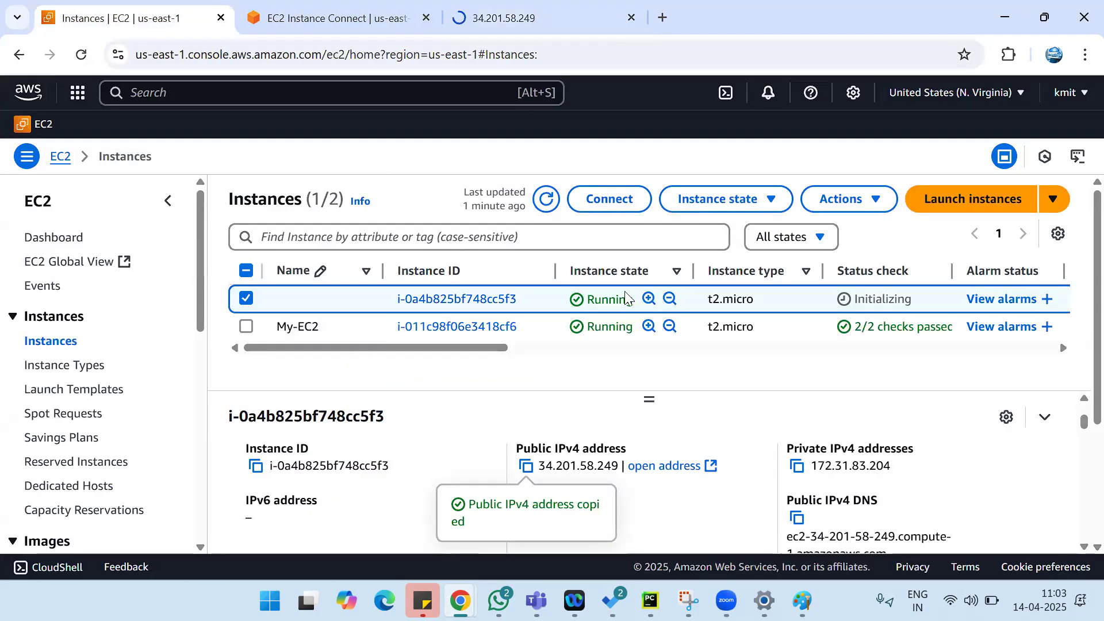
left_click(613, 199)
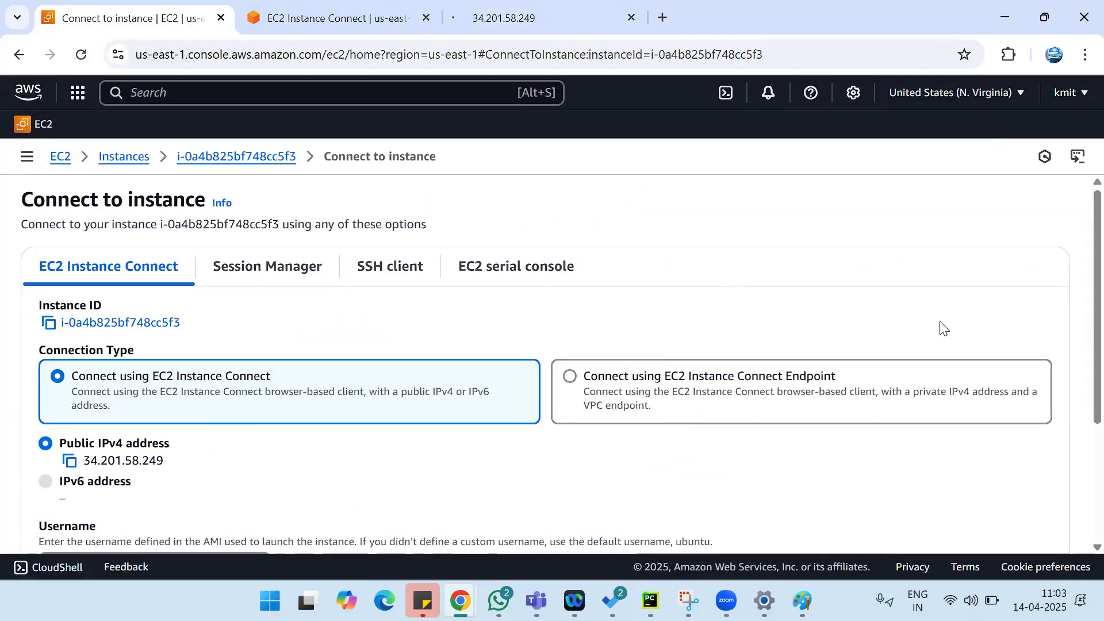
scroll(1080, 368, "down", 3)
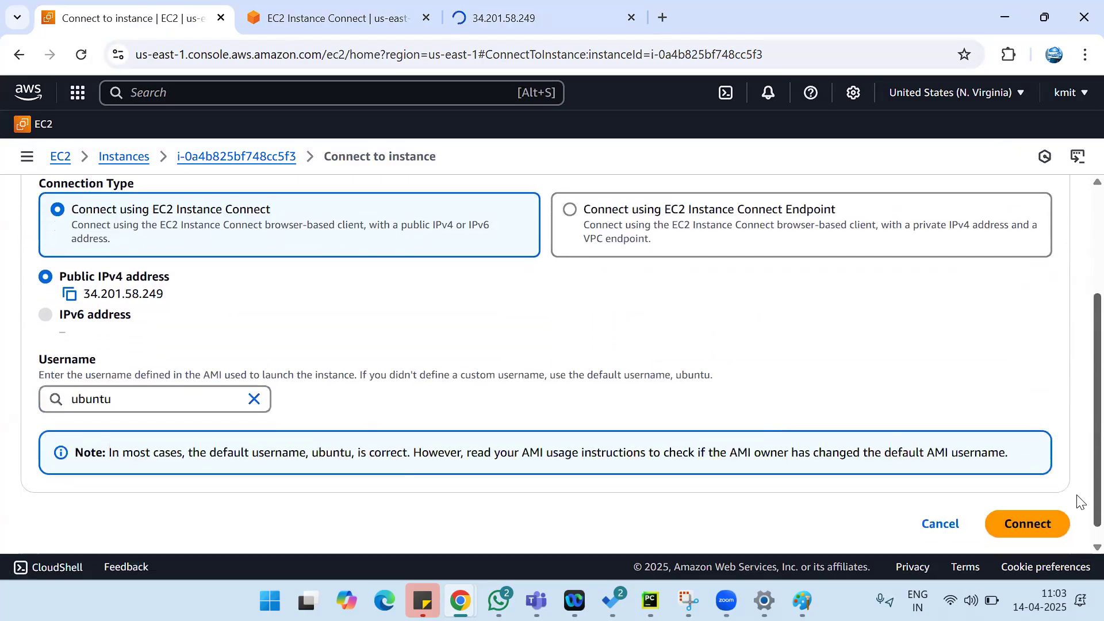
left_click(1064, 507)
left_click(1028, 506)
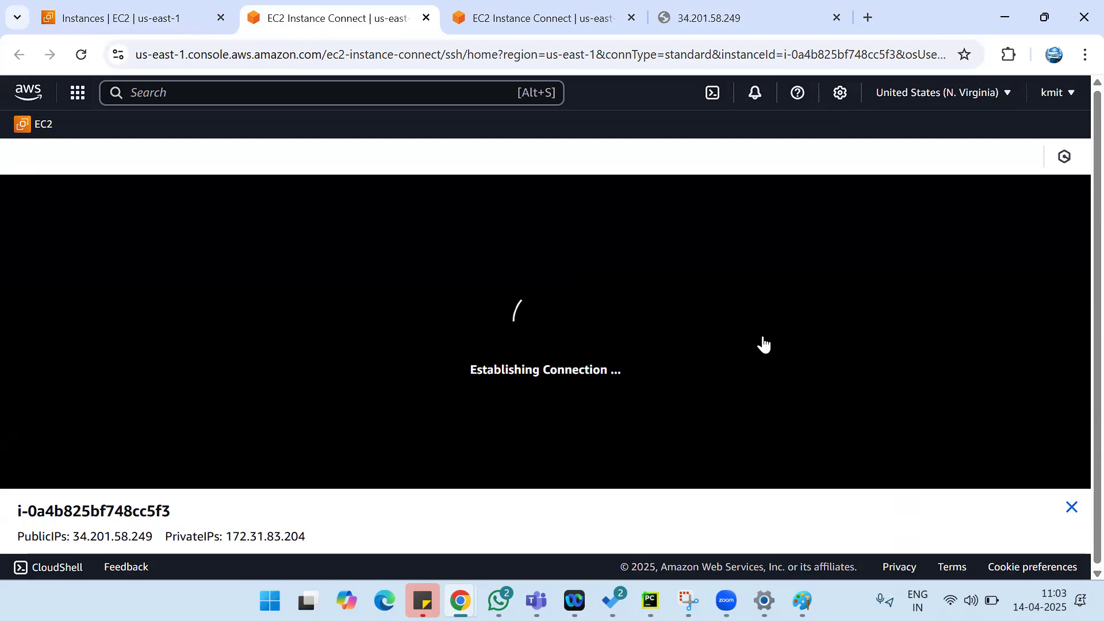
Switch to the root user with sudo su and clear the terminal.
type("sudo su")
key("Return")
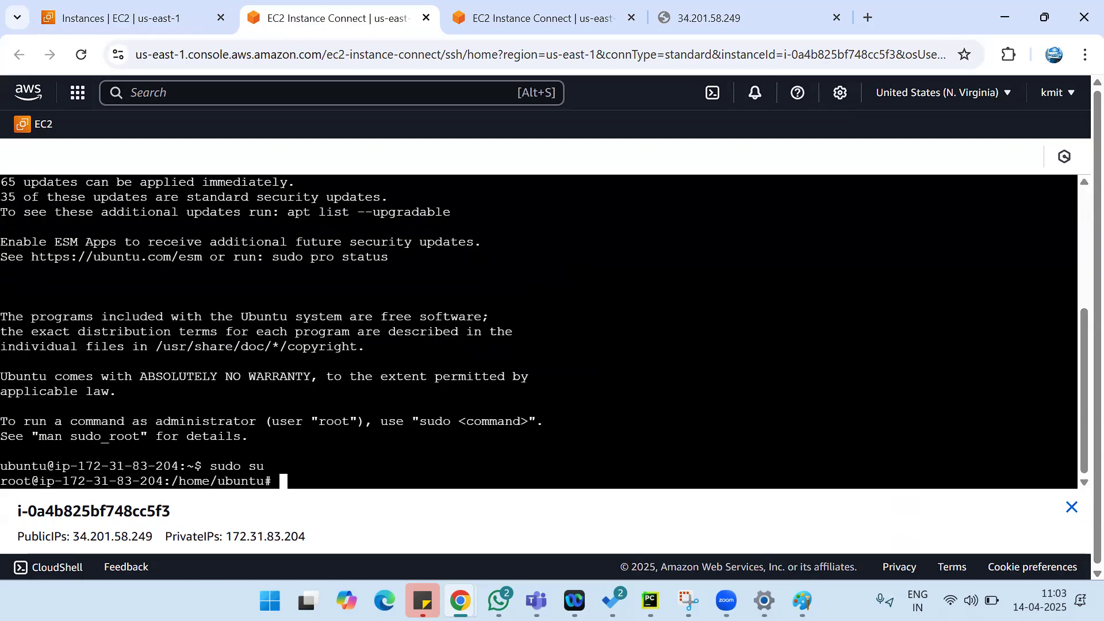
key("ctrl+l")
Check the Apache service on the new instance with systemctl status apache2.
type("yste")
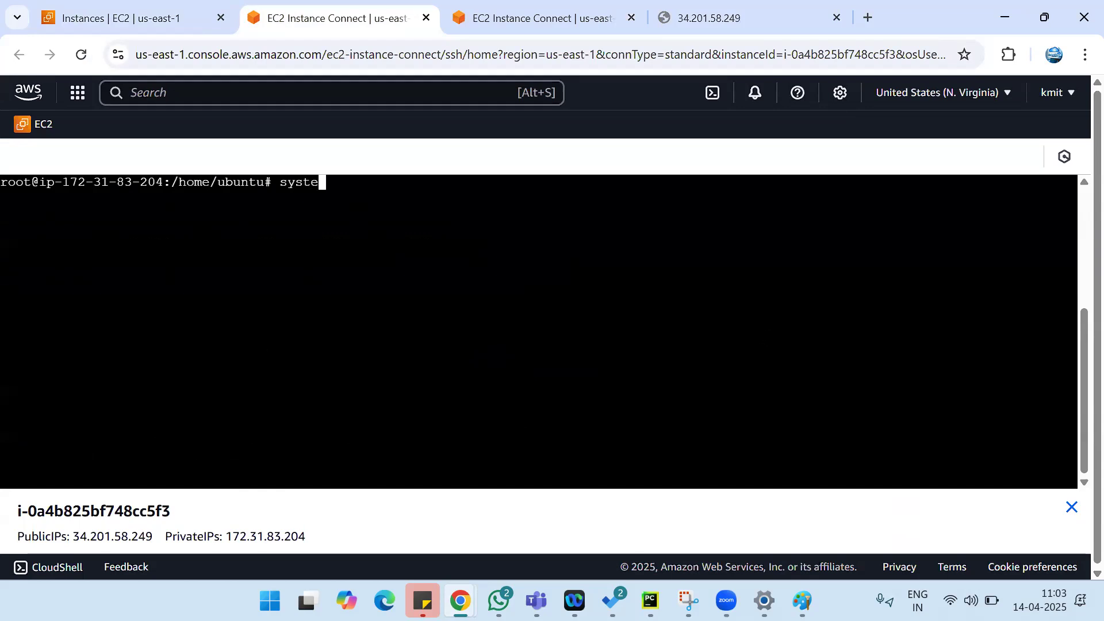
type("mctl status apa")
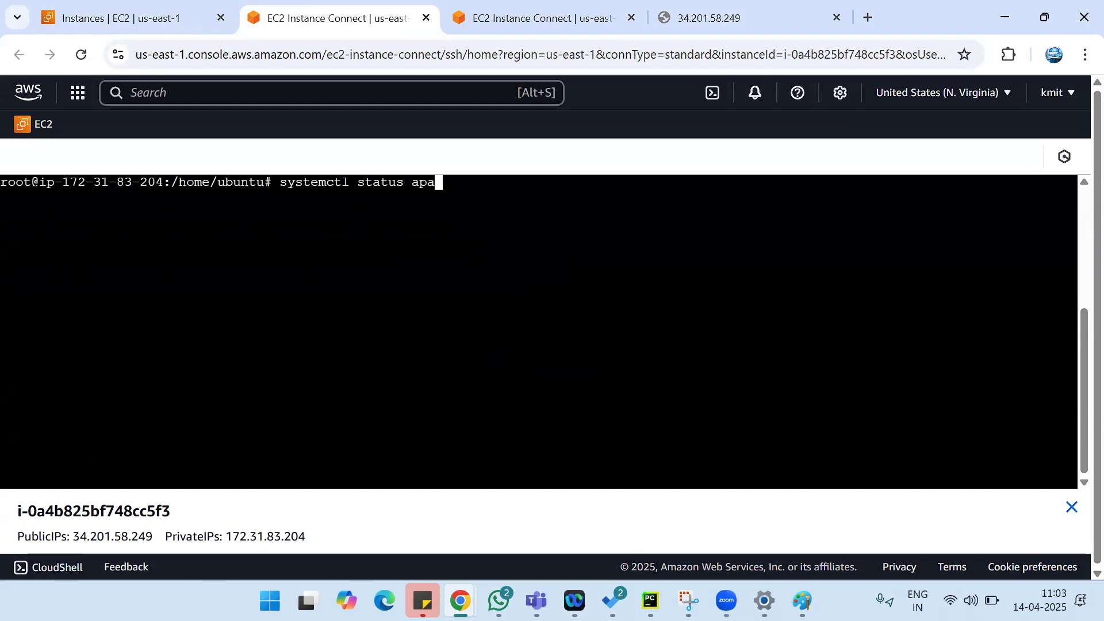
type("che2")
key("Return")
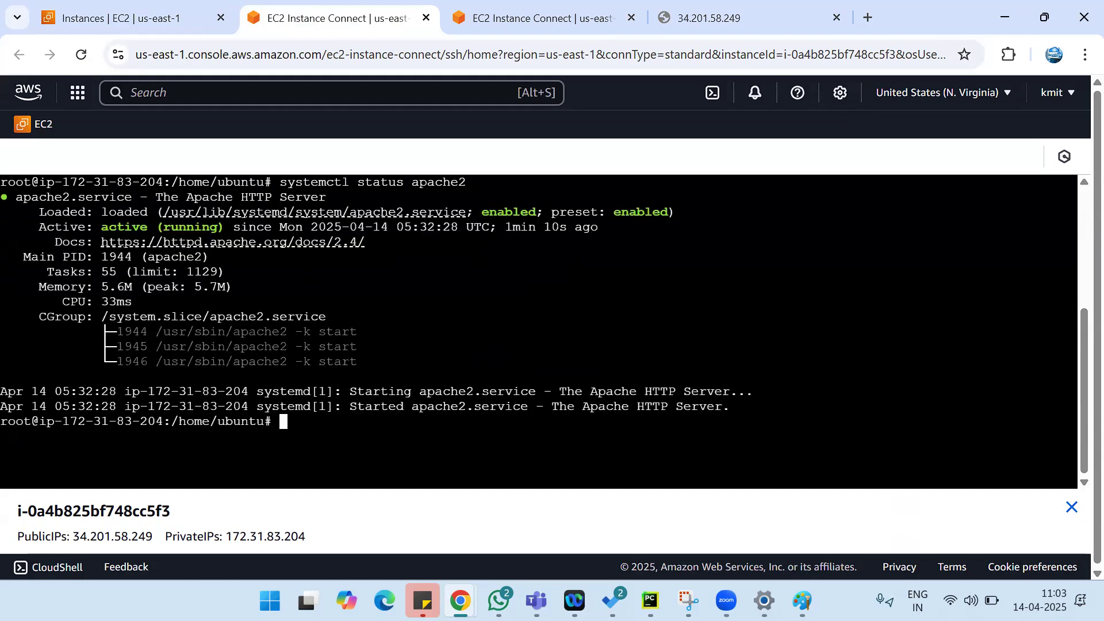
Reload the new instance's web page in its browser tab and copy the address 34.201.58.249.
left_click(768, 22)
left_click(81, 56)
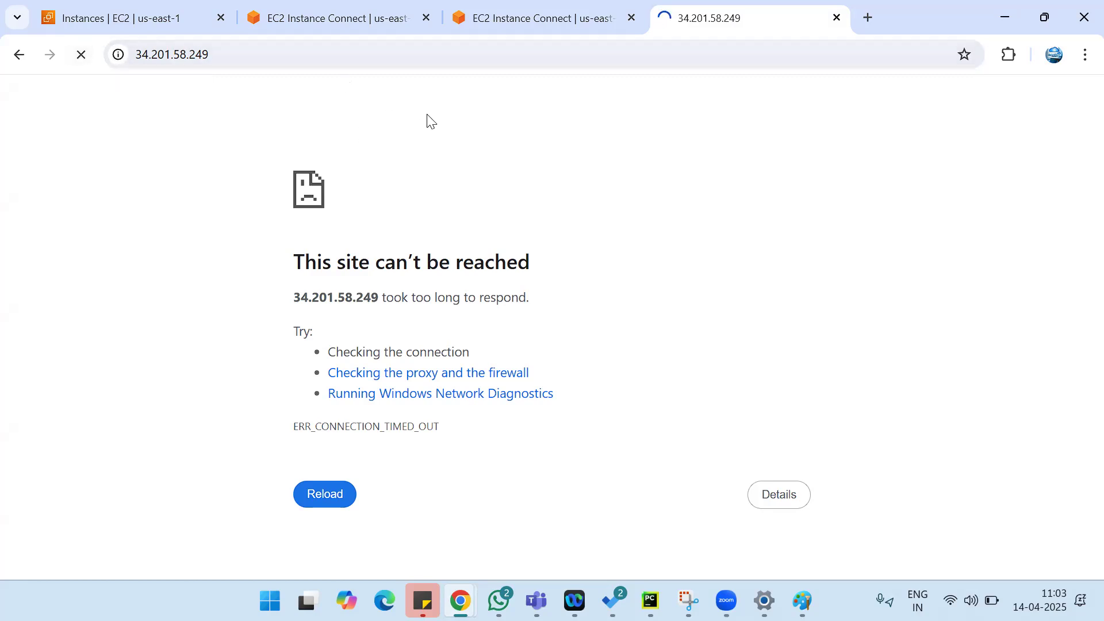
left_click(501, 59)
key("ctrl+c")
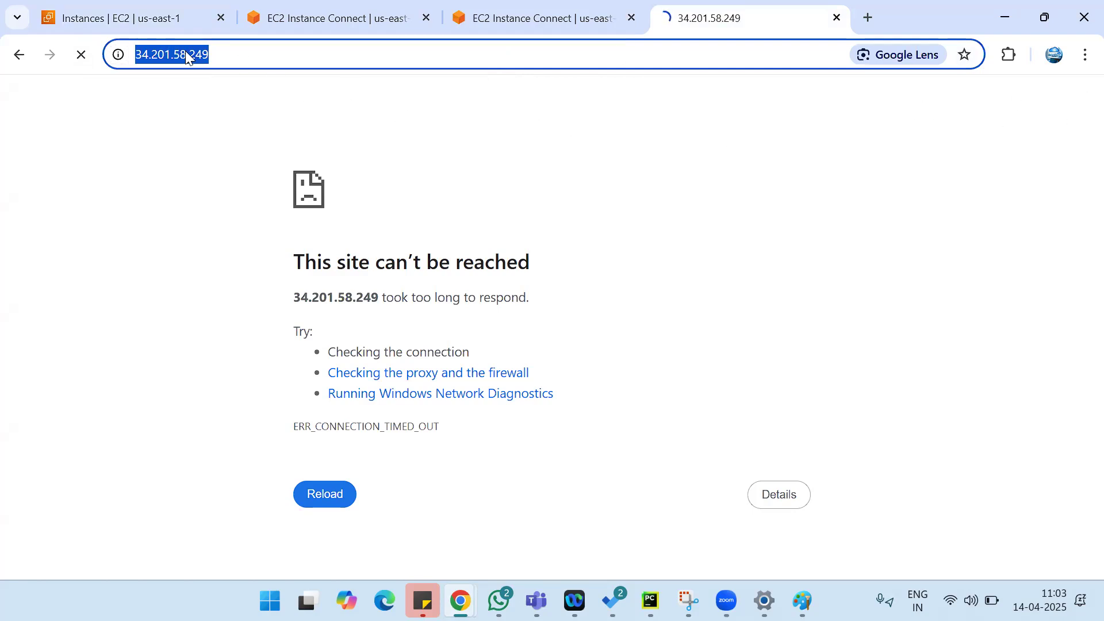
Examine the new instance's security details in the EC2 console, including its security group and inbound rules.
left_click(149, 23)
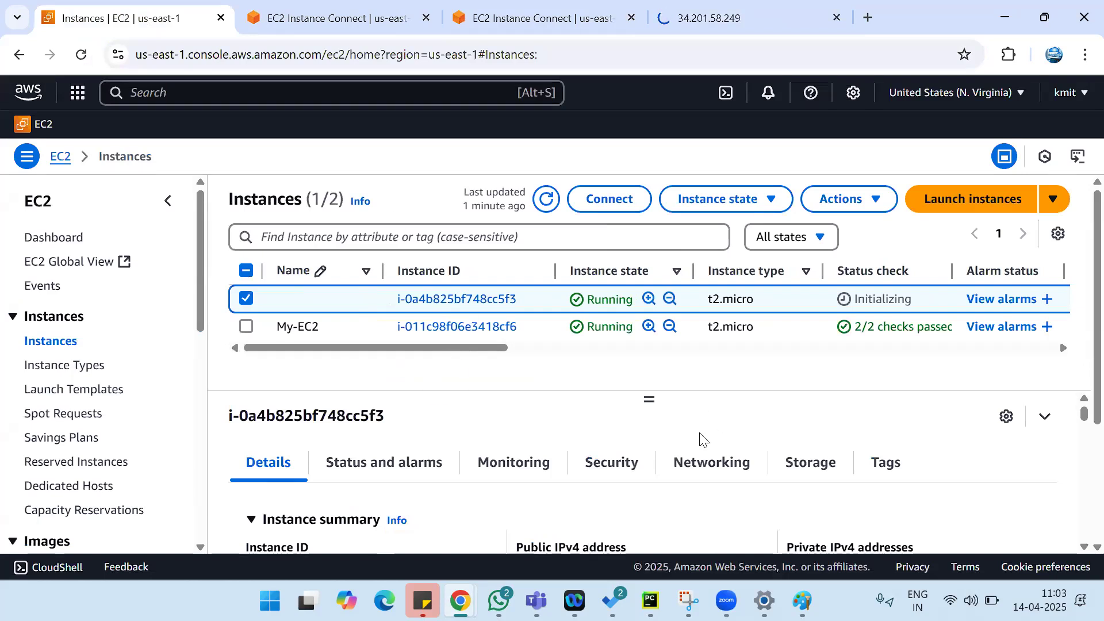
left_click(619, 473)
left_click_drag(1080, 414, 1079, 453)
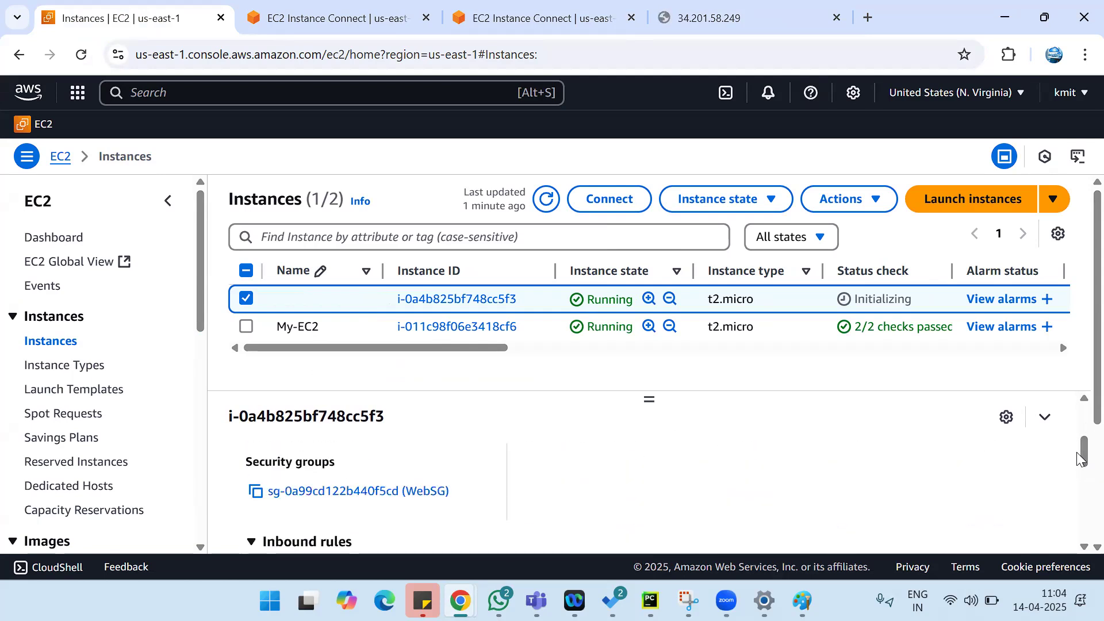
Load the copied address 34.201.58.249 in a new Incognito window.
left_click(1081, 57)
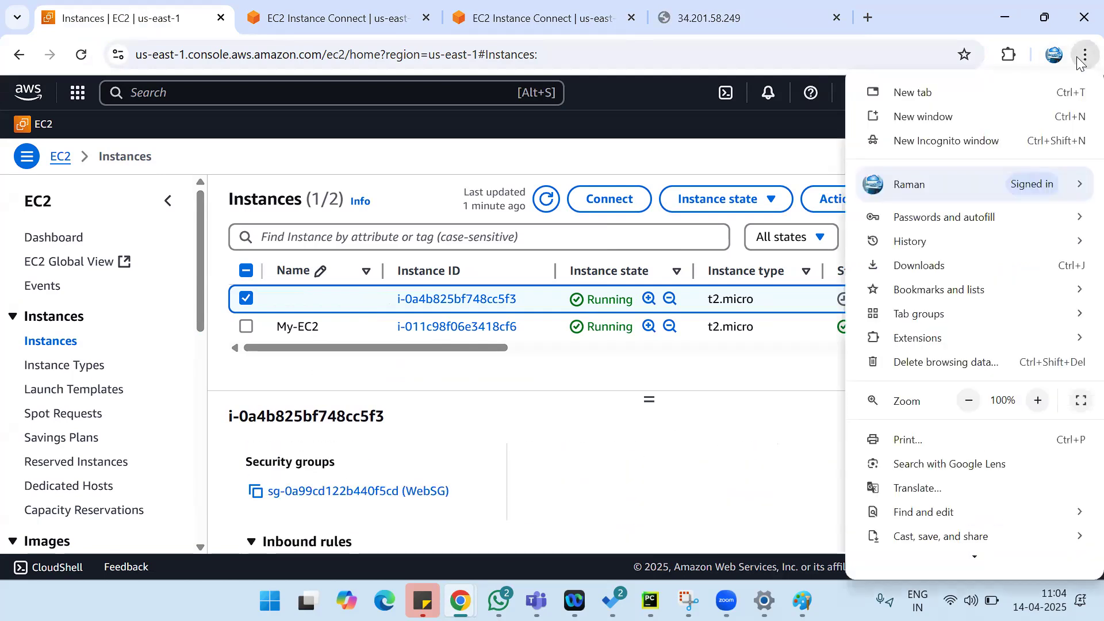
left_click(970, 141)
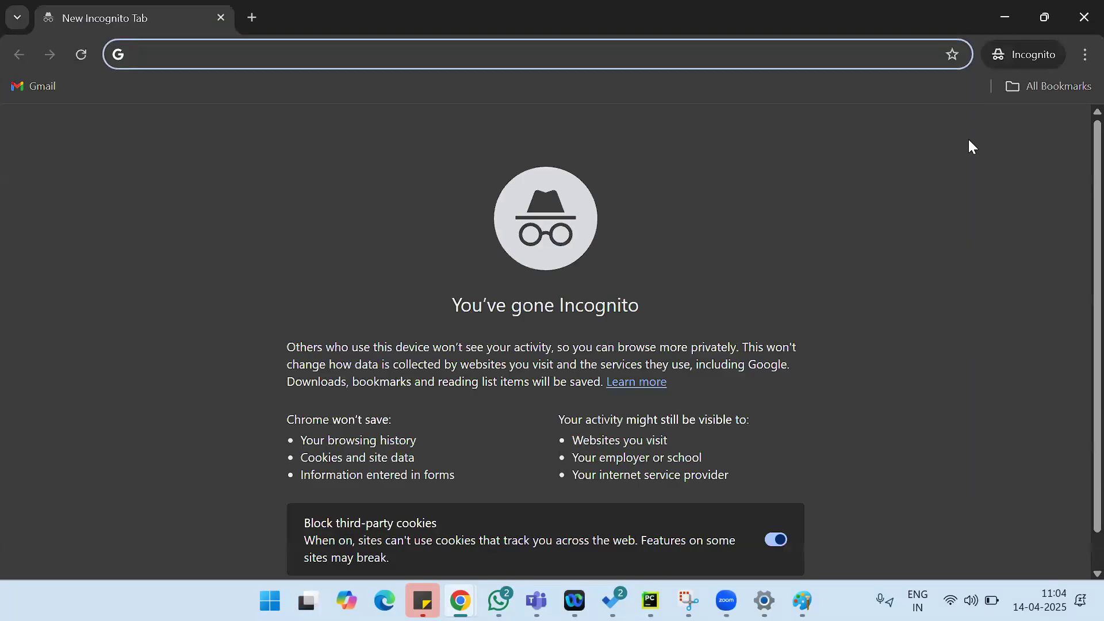
key("ctrl+v")
key("Return")
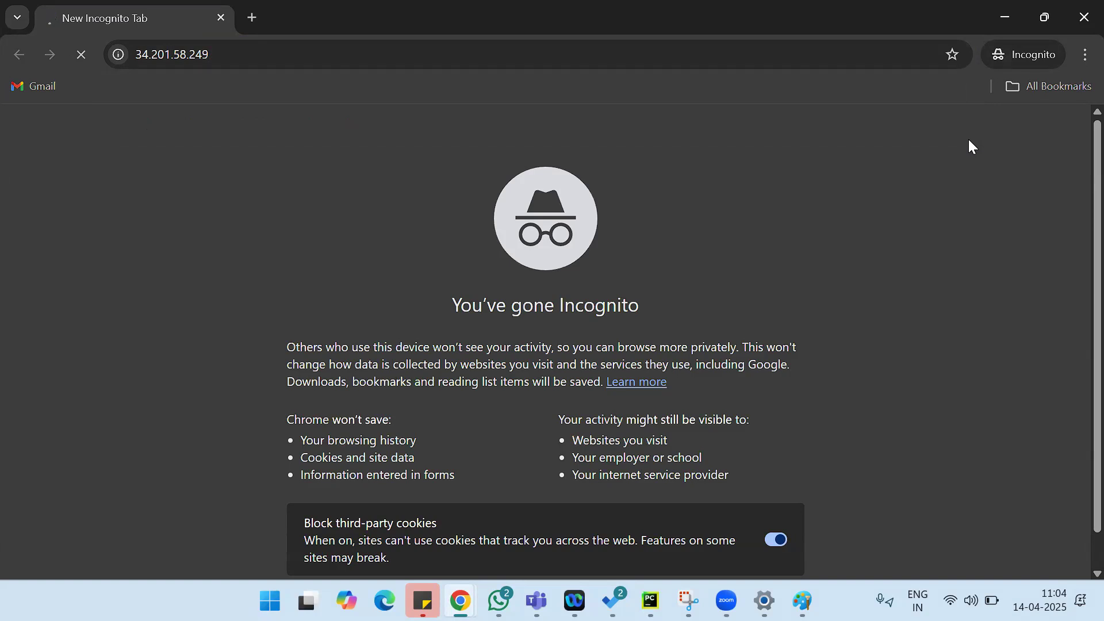
Request the local web page in the new instance's terminal session with curl localhost.
key("alt+Tab")
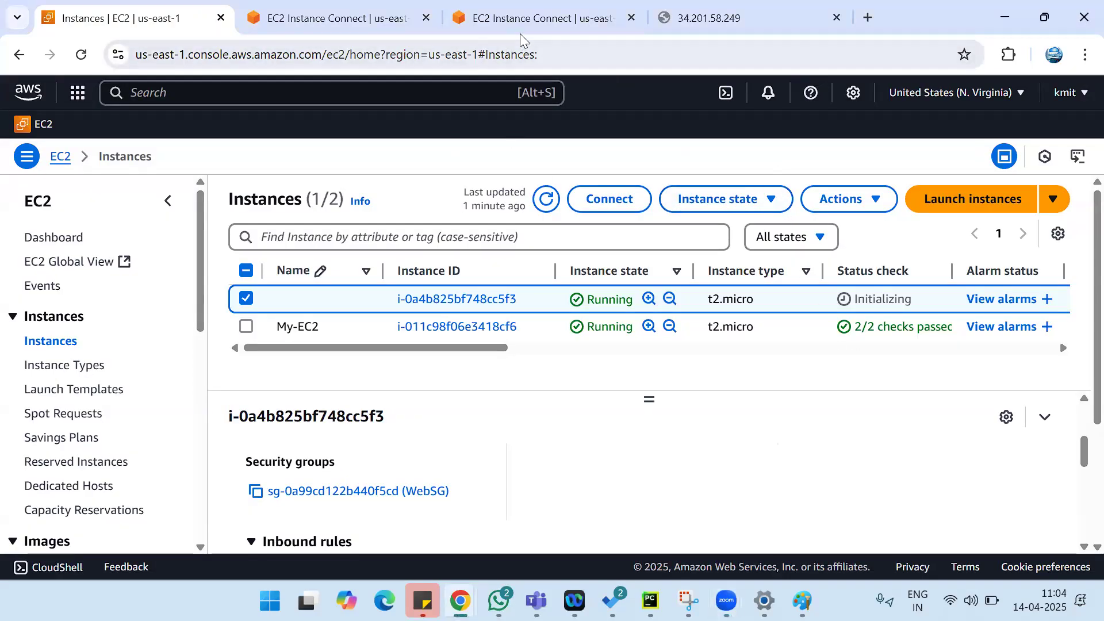
left_click(531, 23)
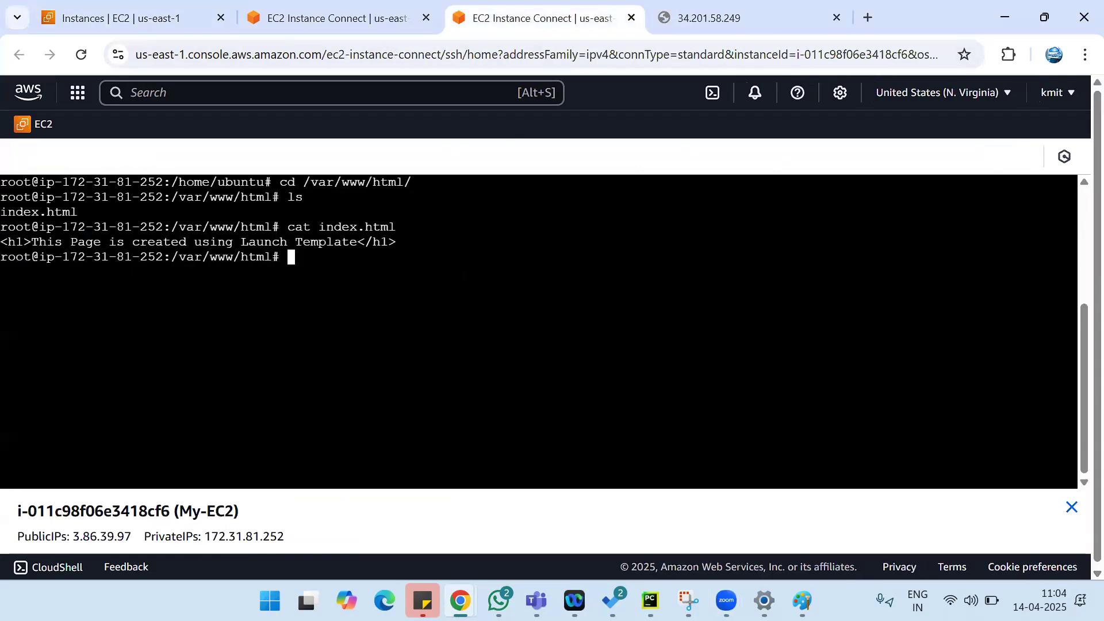
left_click(392, 26)
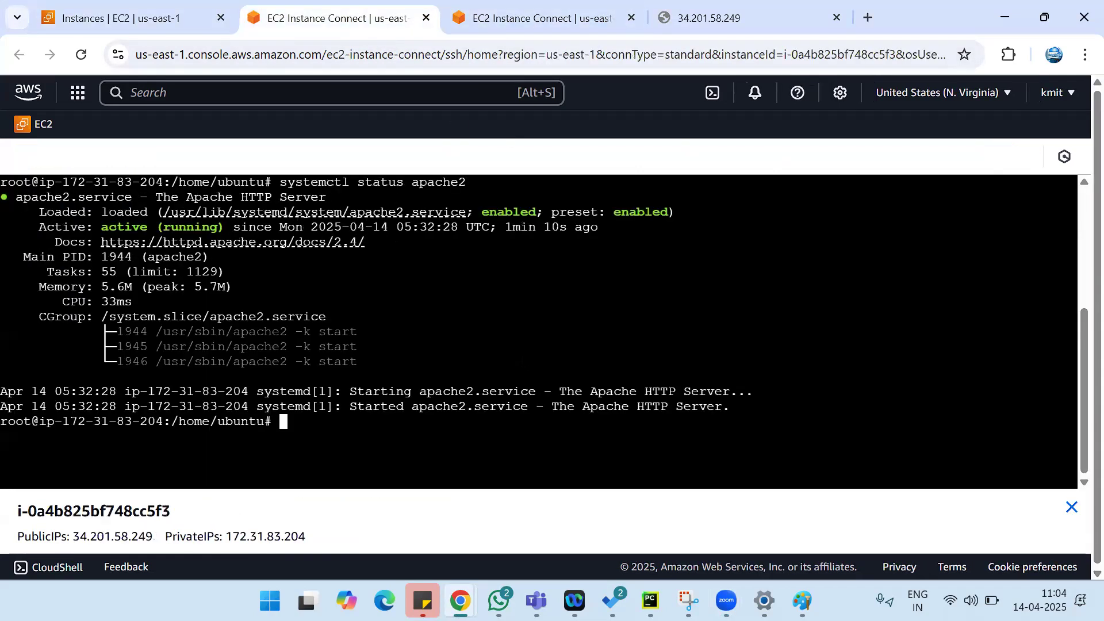
type("curl localhost")
key("Return")
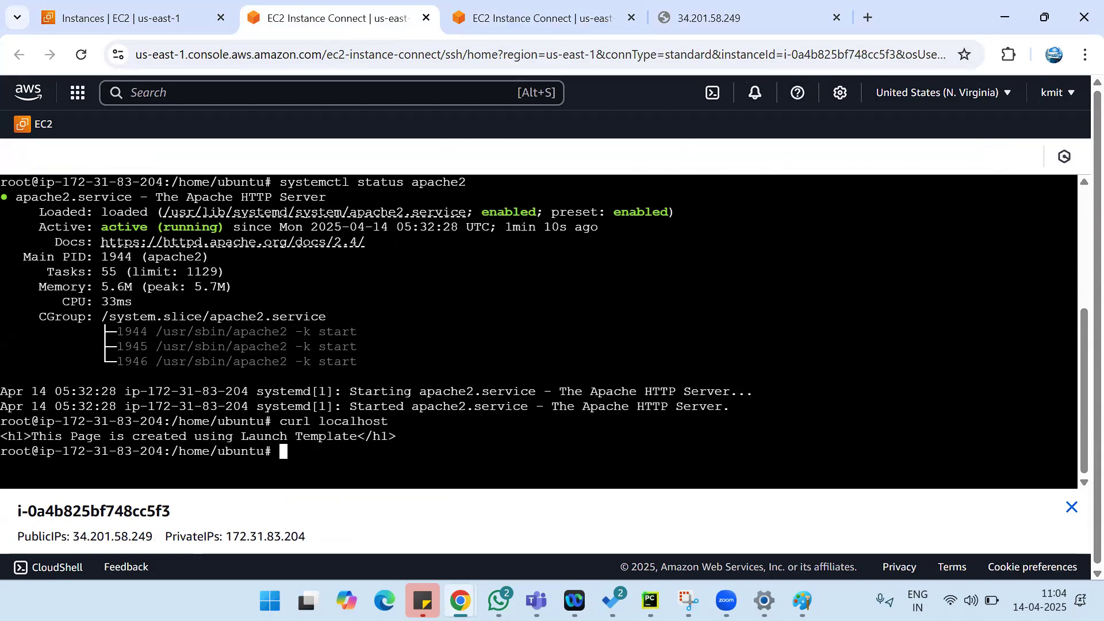
Reload the web page at 34.201.58.249 in its regular browser tab and return to the instance's terminal.
left_click(742, 24)
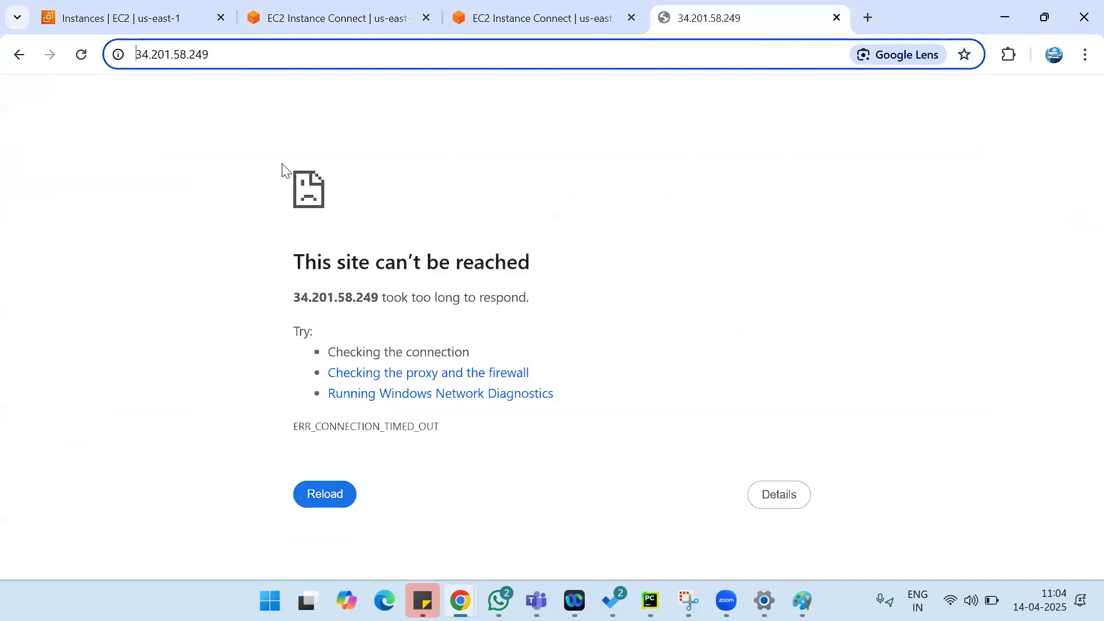
left_click(81, 55)
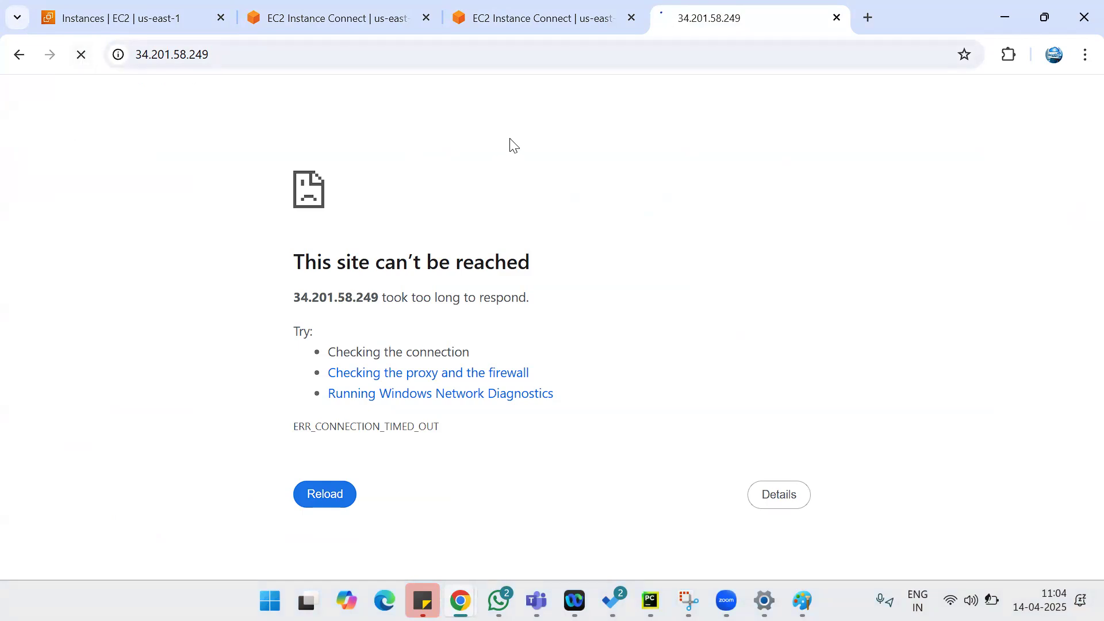
left_click(296, 25)
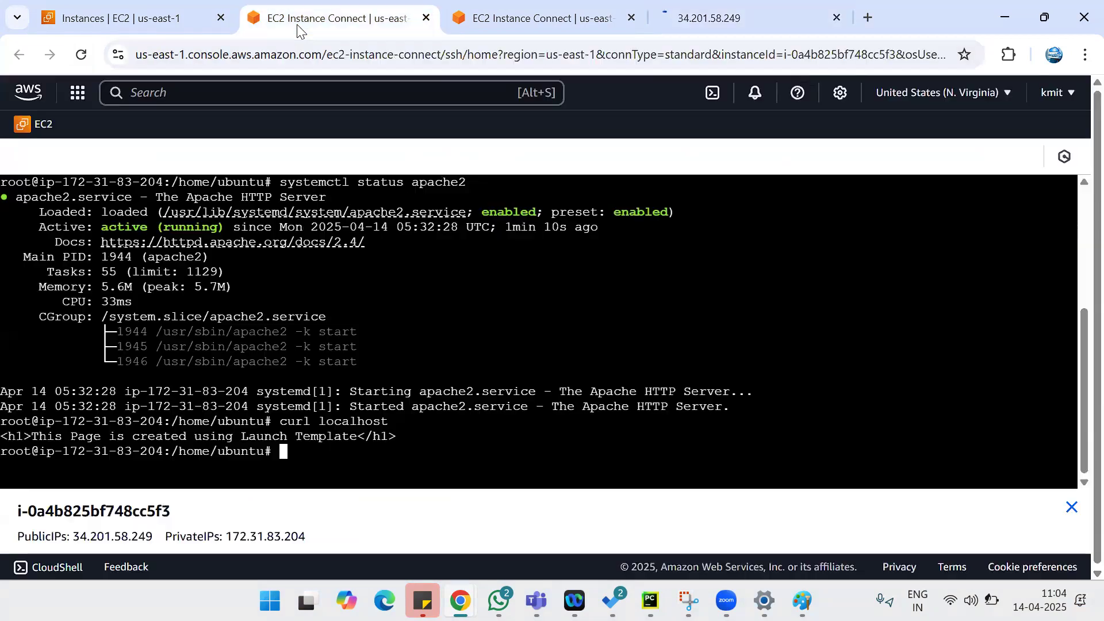
Examine the new instance's status check in the EC2 Instances list and reload the console page.
left_click(144, 18)
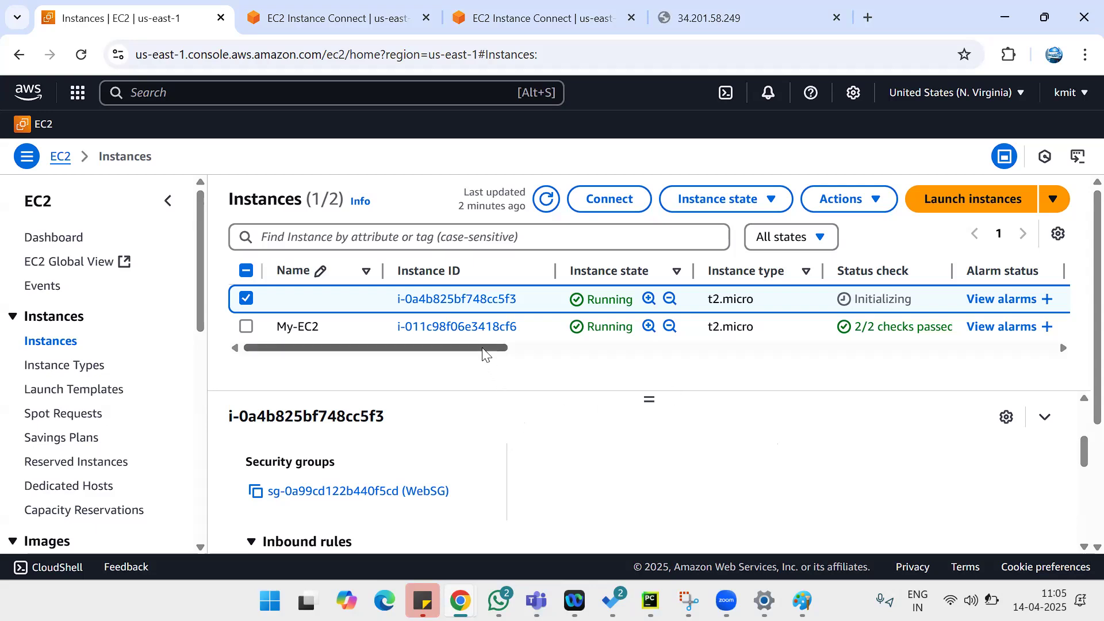
left_click_drag(1081, 457, 1080, 420)
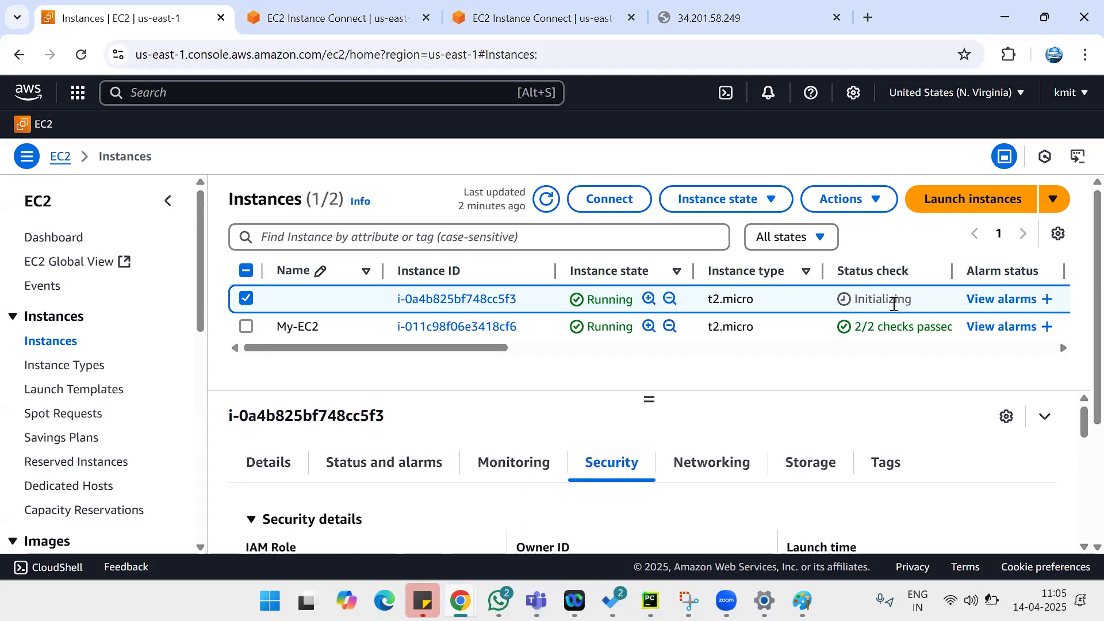
double_click(904, 300)
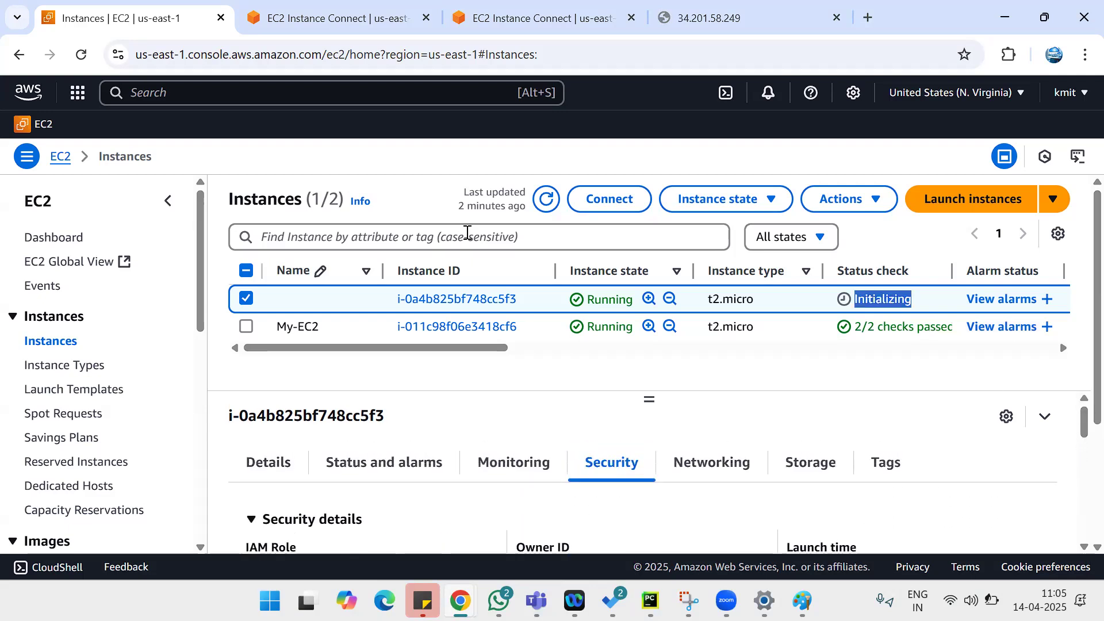
left_click(81, 55)
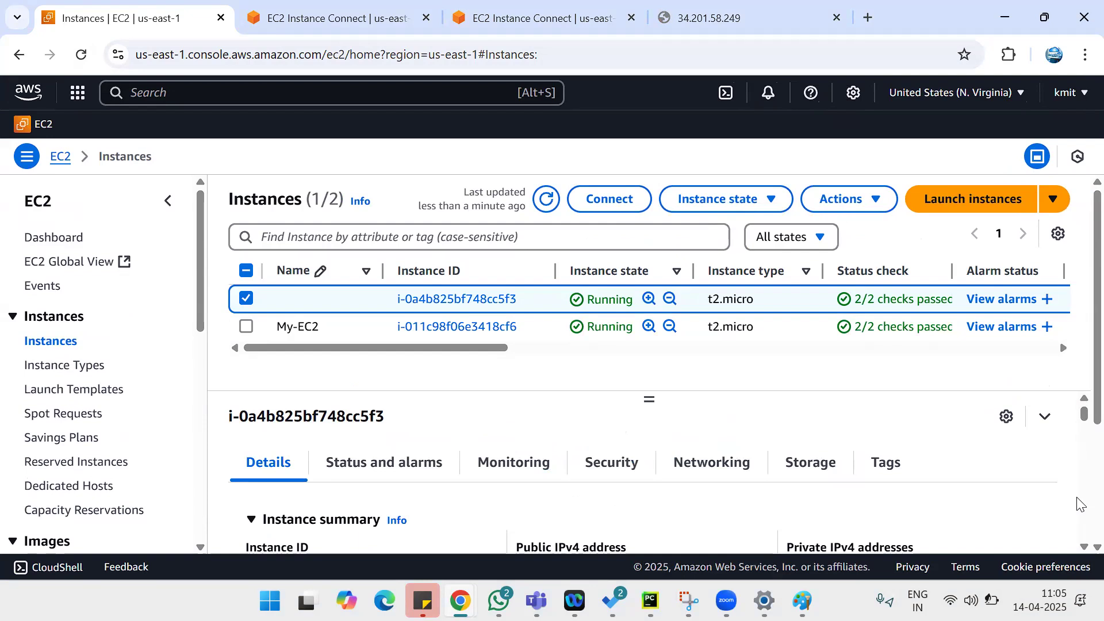
Copy the new instance's public IPv4 address from its details and load 34.201.58.249 in the web page's browser tab.
scroll(1079, 477, "down", 3)
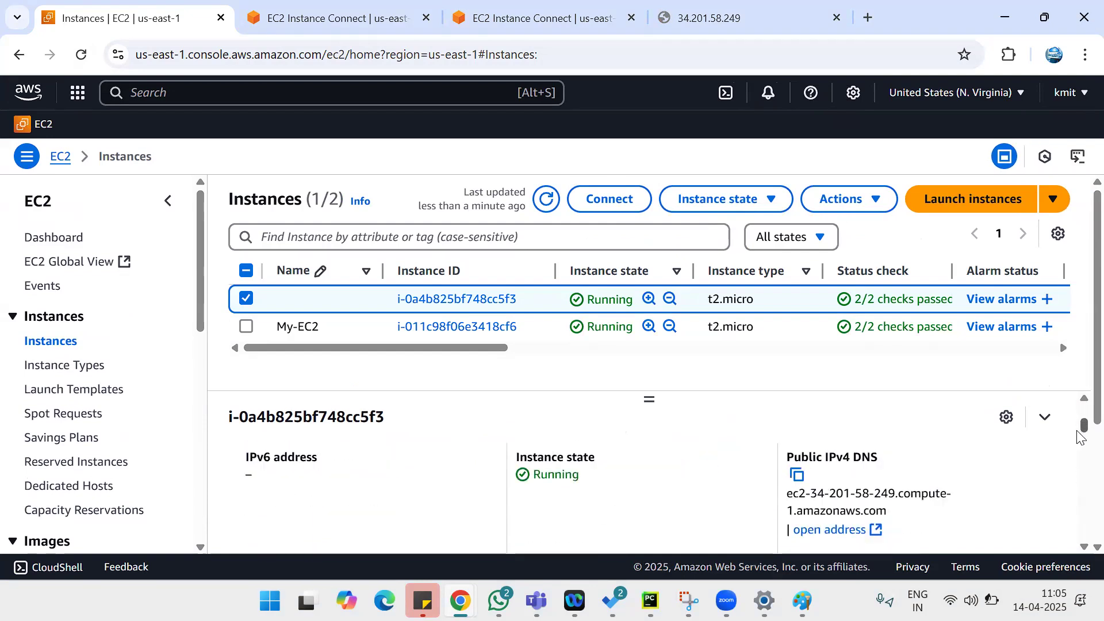
left_click_drag(1079, 432, 1079, 428)
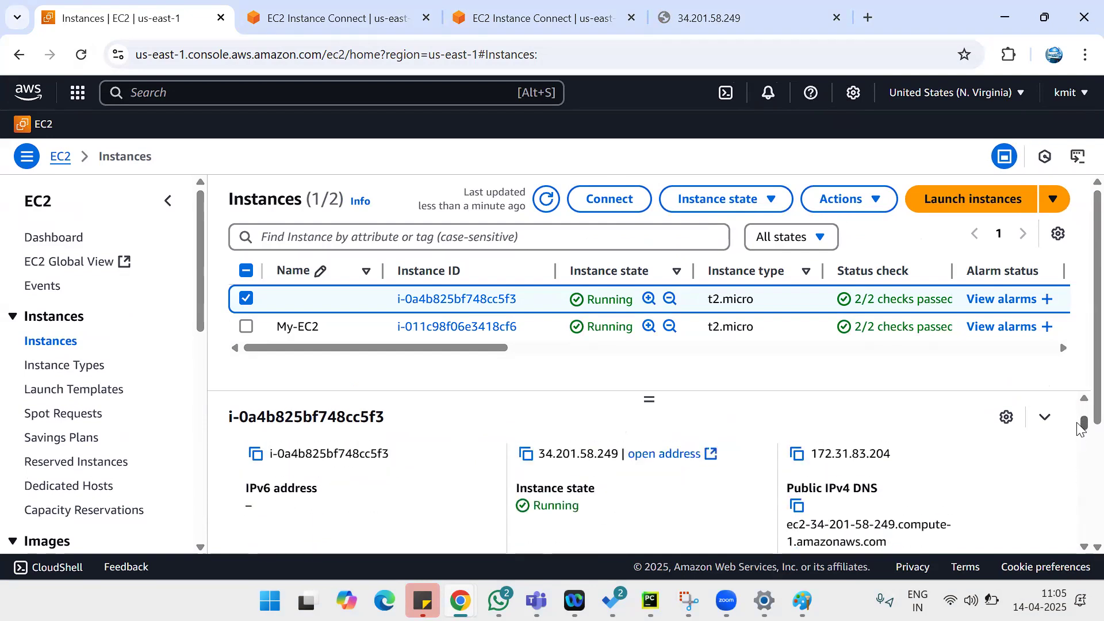
left_click(526, 454)
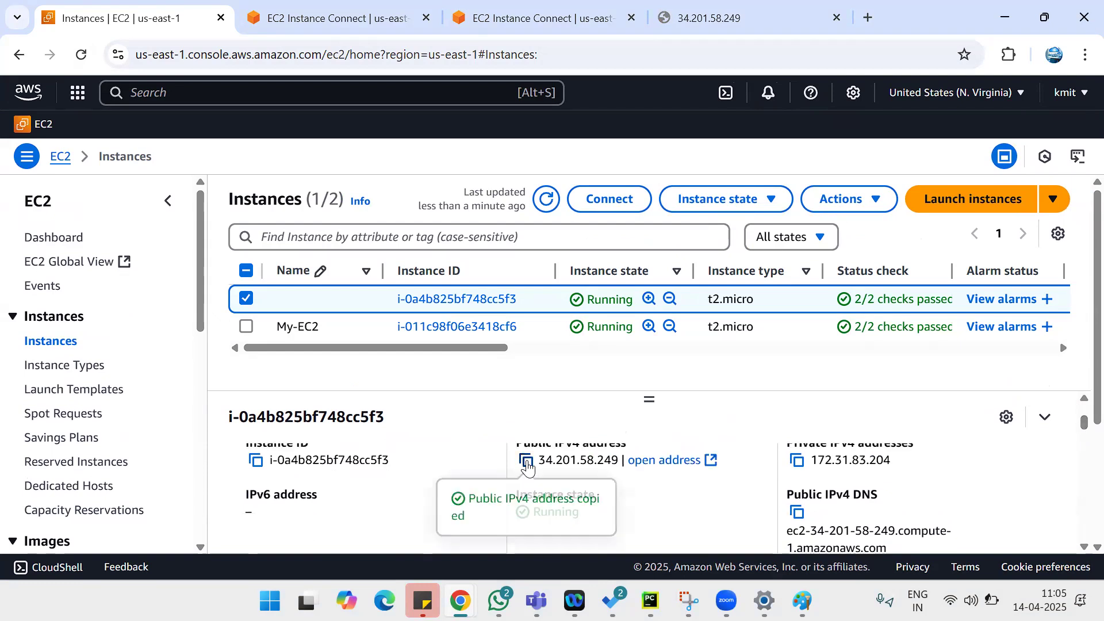
left_click(758, 26)
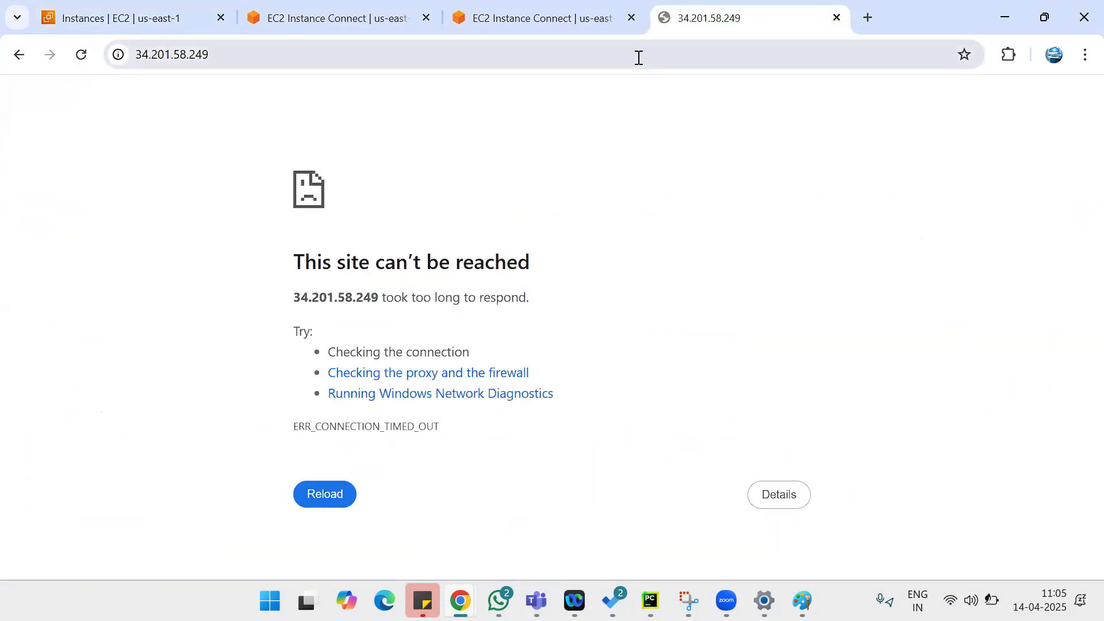
left_click(638, 57)
key("ctrl+v")
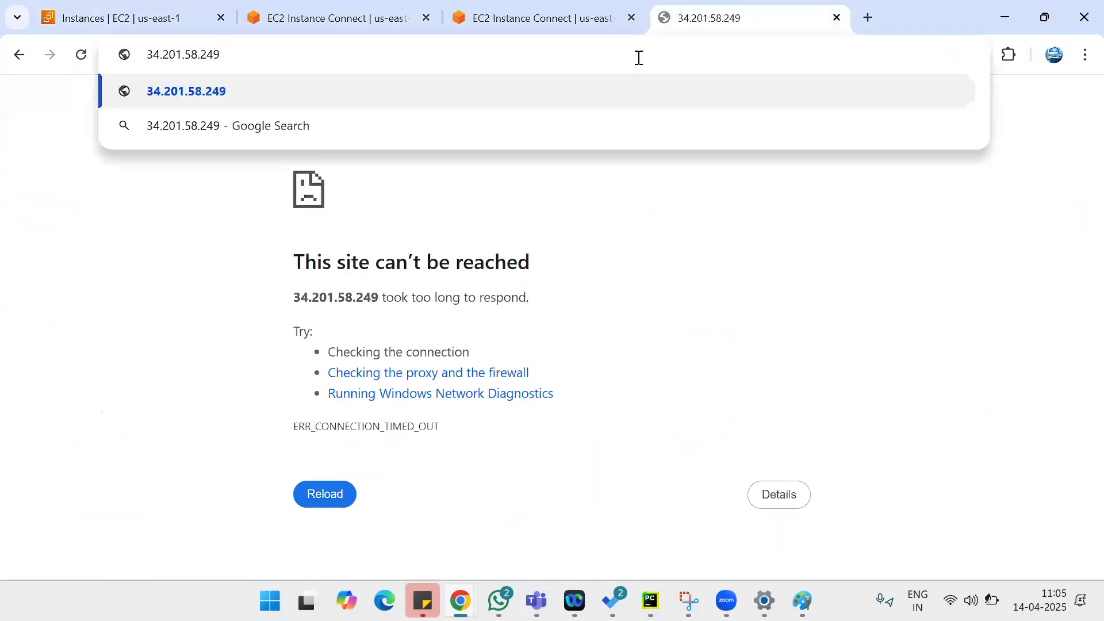
key("Return")
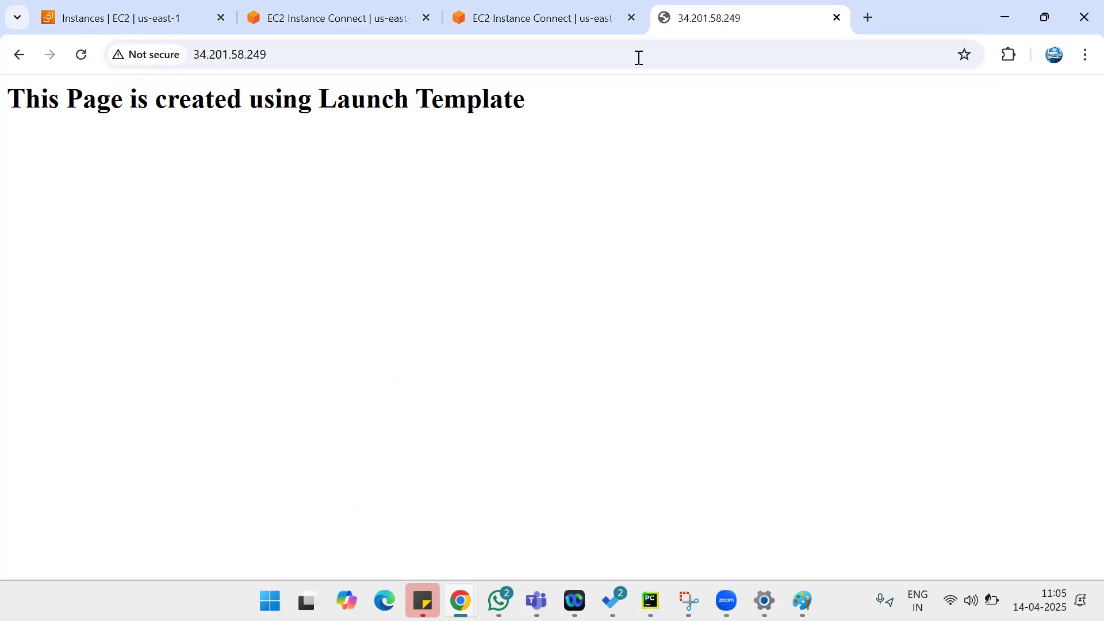
Open the details page of the Apache-Template launch template in the EC2 console.
left_click(122, 15)
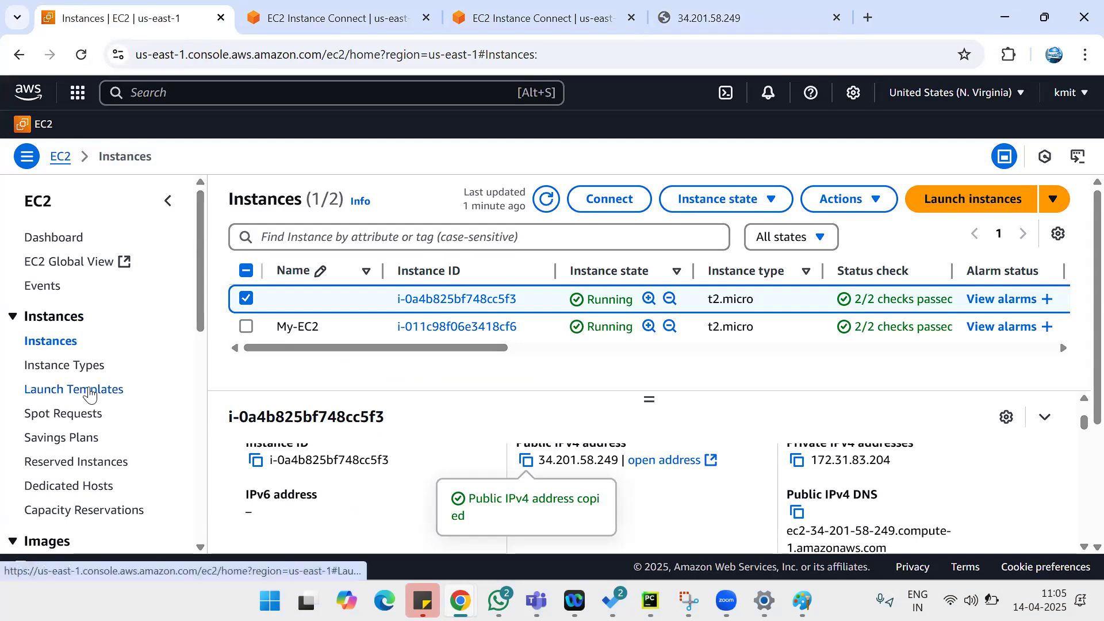
left_click(91, 393)
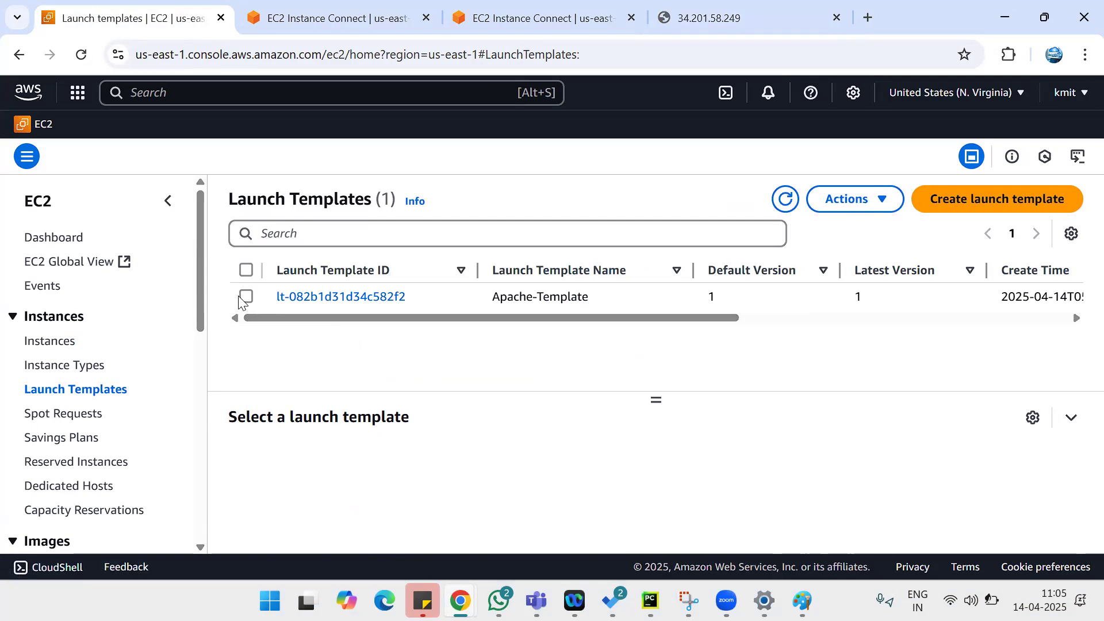
left_click(321, 302)
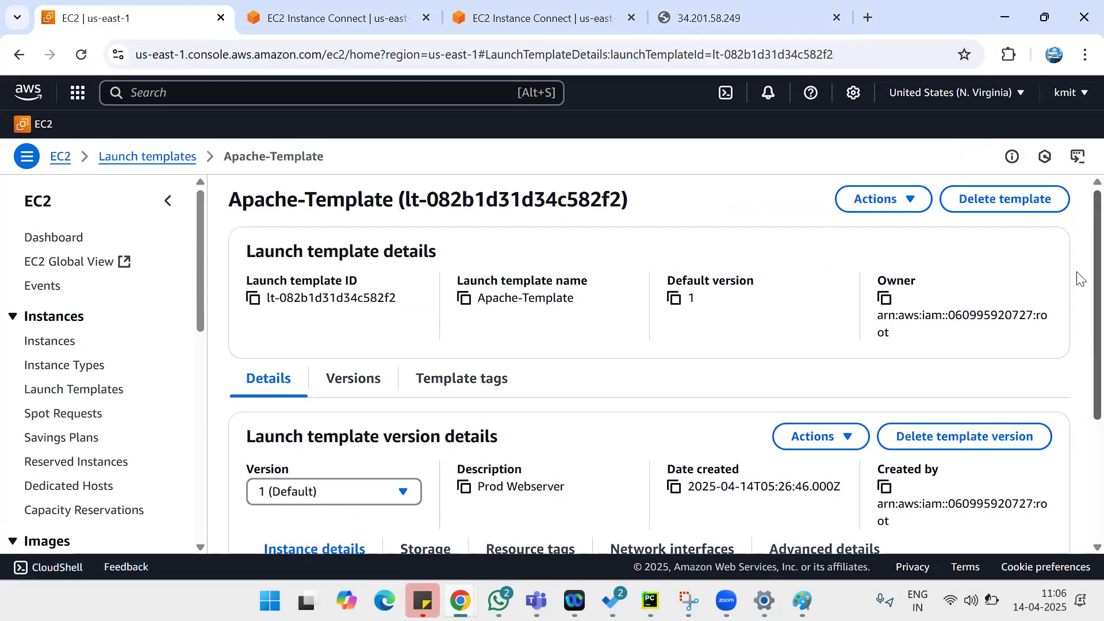
scroll(1080, 299, "down", 3)
scroll(1079, 374, "up", 1)
scroll(1079, 310, "up", 2)
Start modifying Apache-Template as a new version with the description "prod latest".
left_click(914, 202)
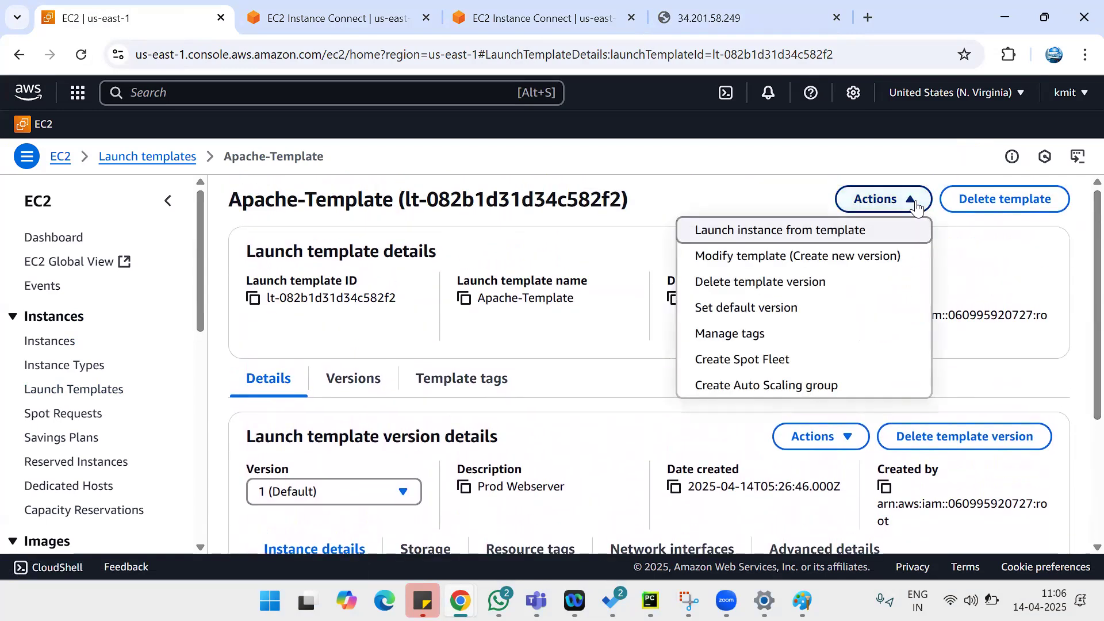
left_click(824, 263)
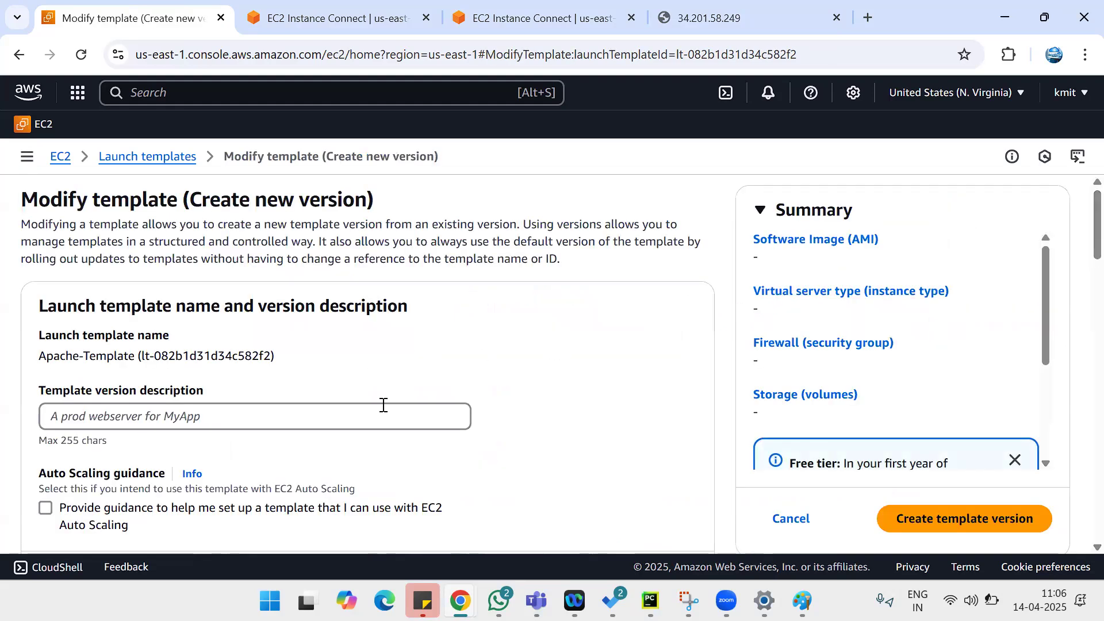
left_click(385, 407)
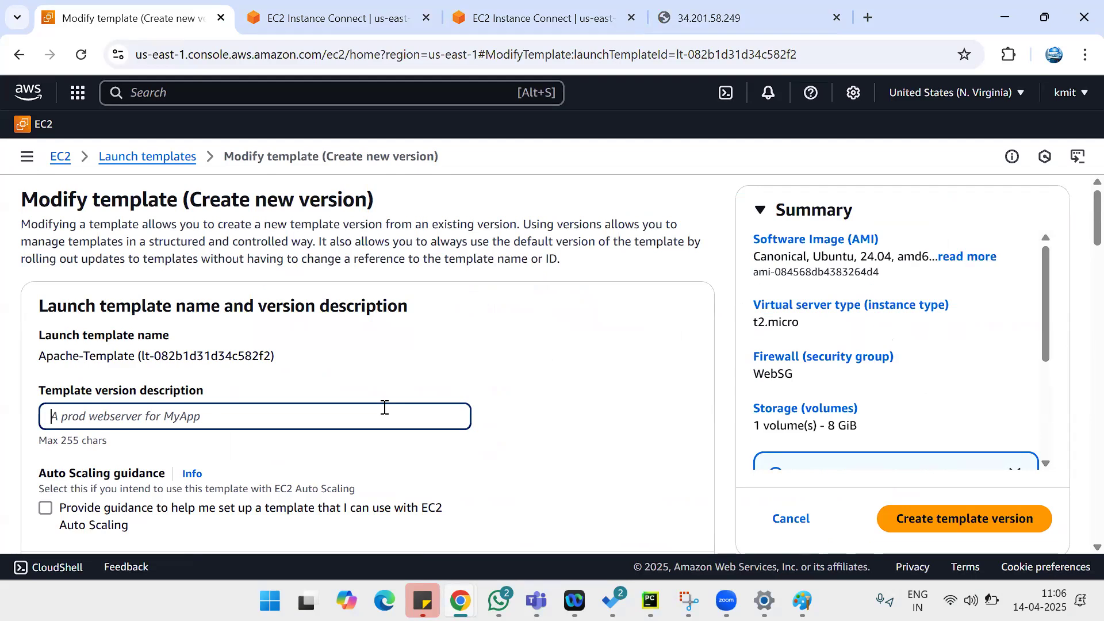
type("prod")
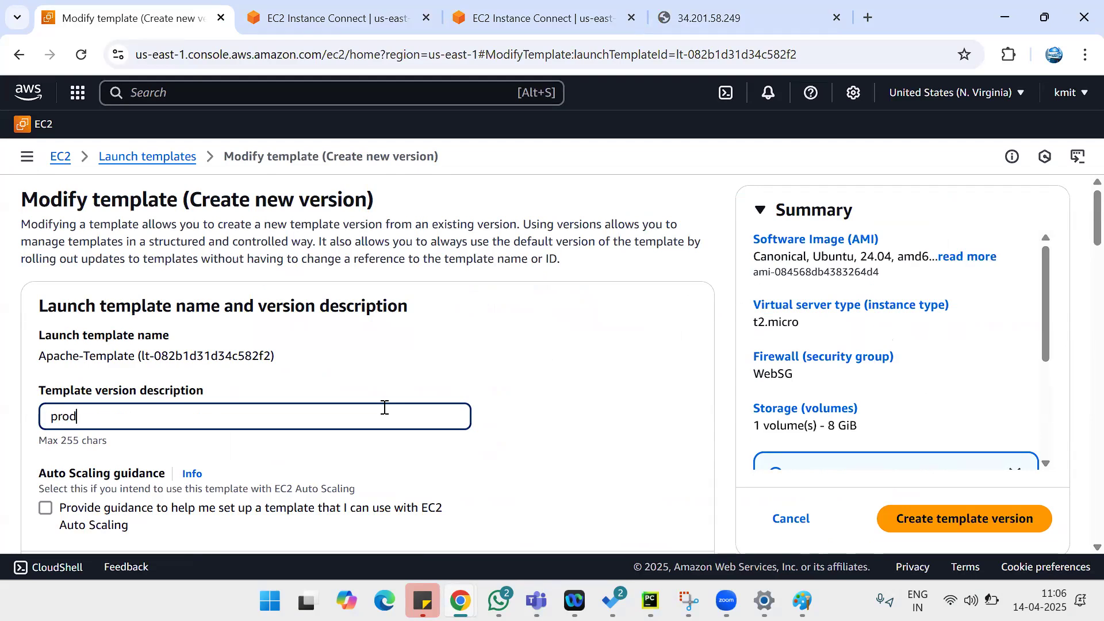
type(" latest")
Add a resource tag with the key Name to the new template version.
scroll(1080, 257, "down", 1)
scroll(1080, 257, "down", 10)
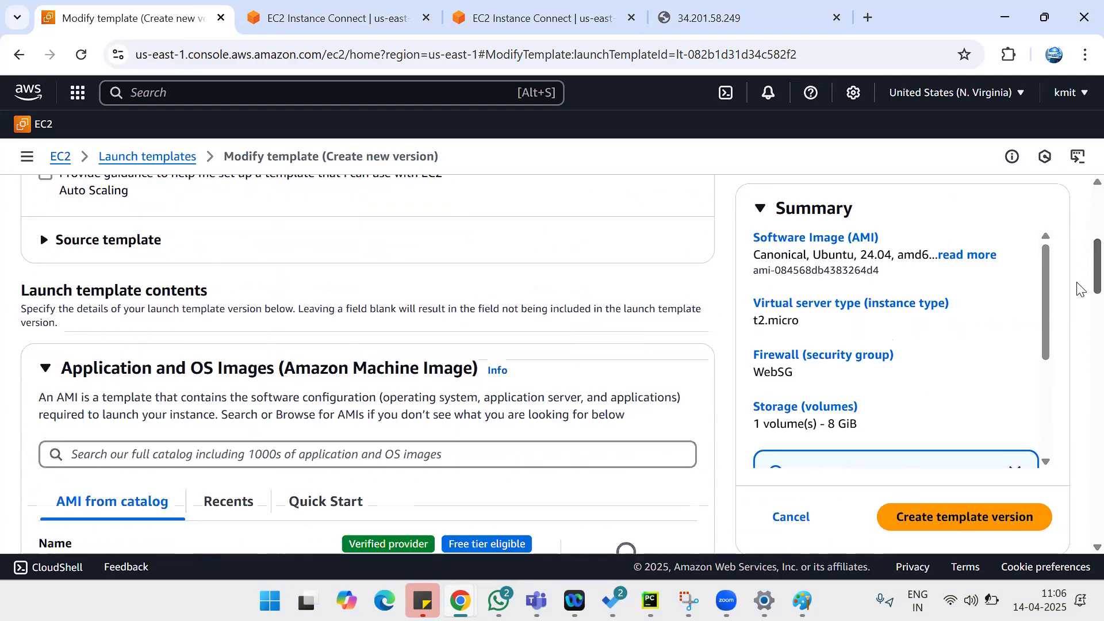
scroll(1079, 438, "down", 10)
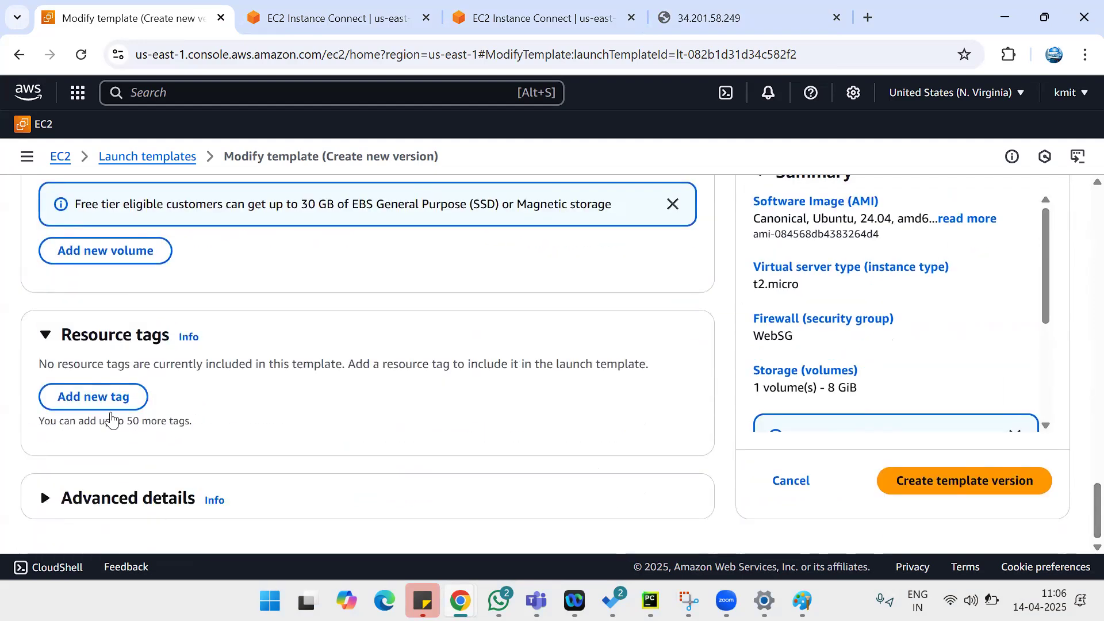
left_click(108, 396)
left_click(118, 402)
type("Na")
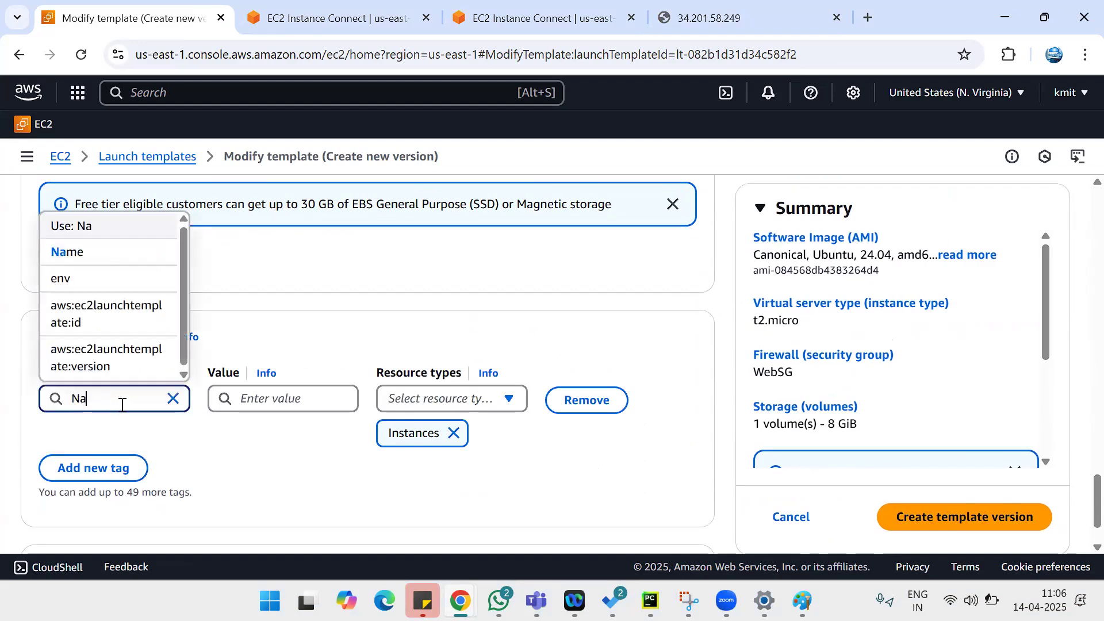
type("me")
key("Tab")
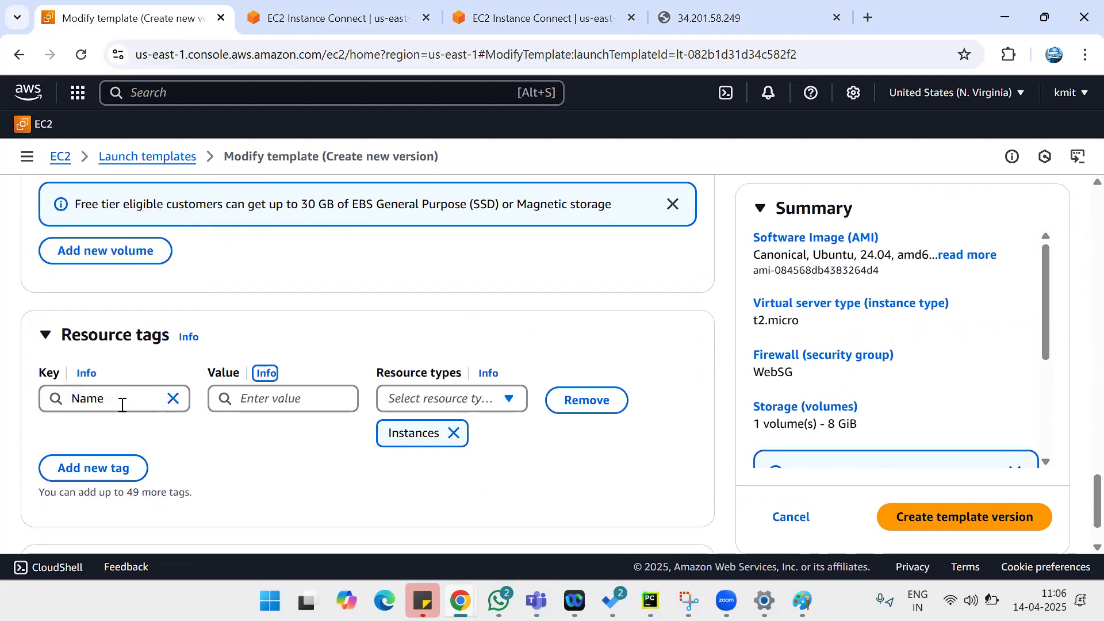
Set the Name tag's value to LT-EC2 and deselect Instances in its resource types.
left_click(267, 398)
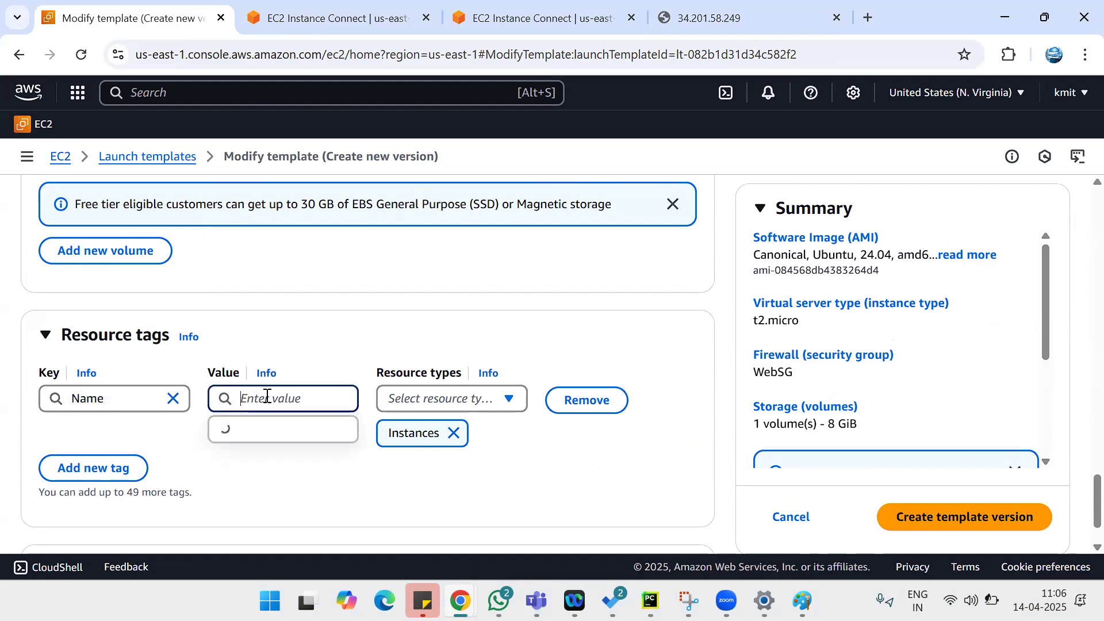
type("L")
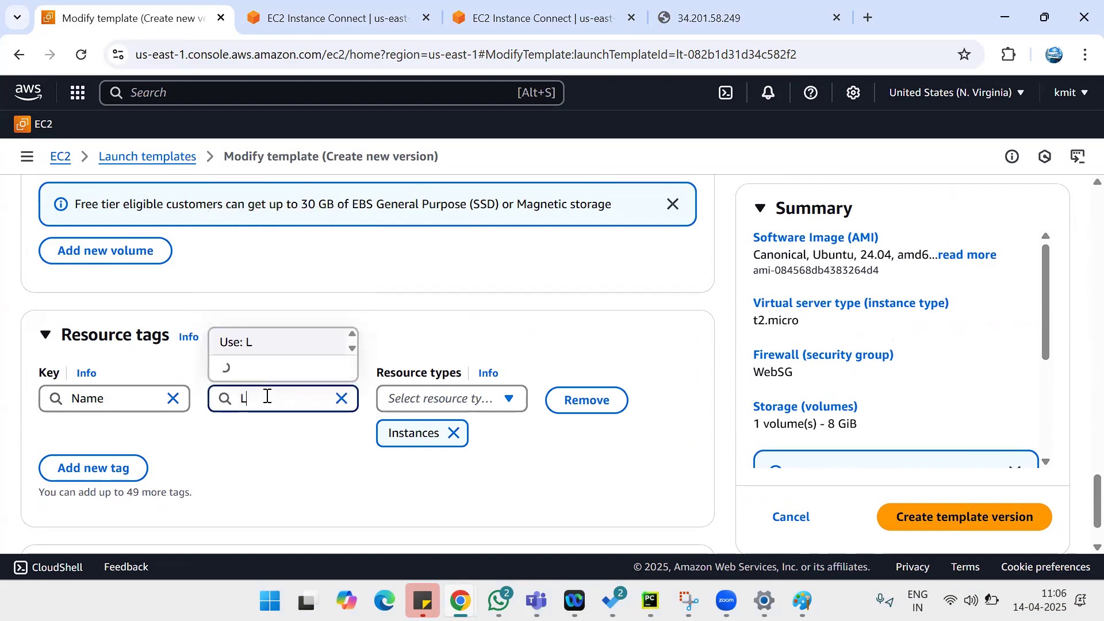
type("anuc")
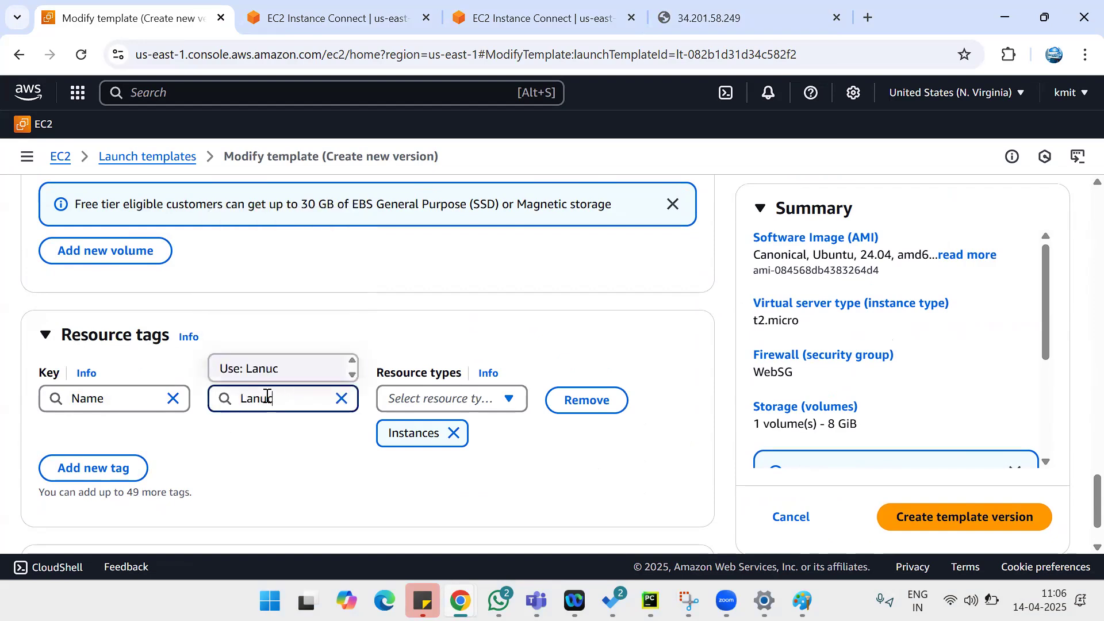
key("BackSpace")
key("BackSpace")
key("BackSpace")
key("BackSpace")
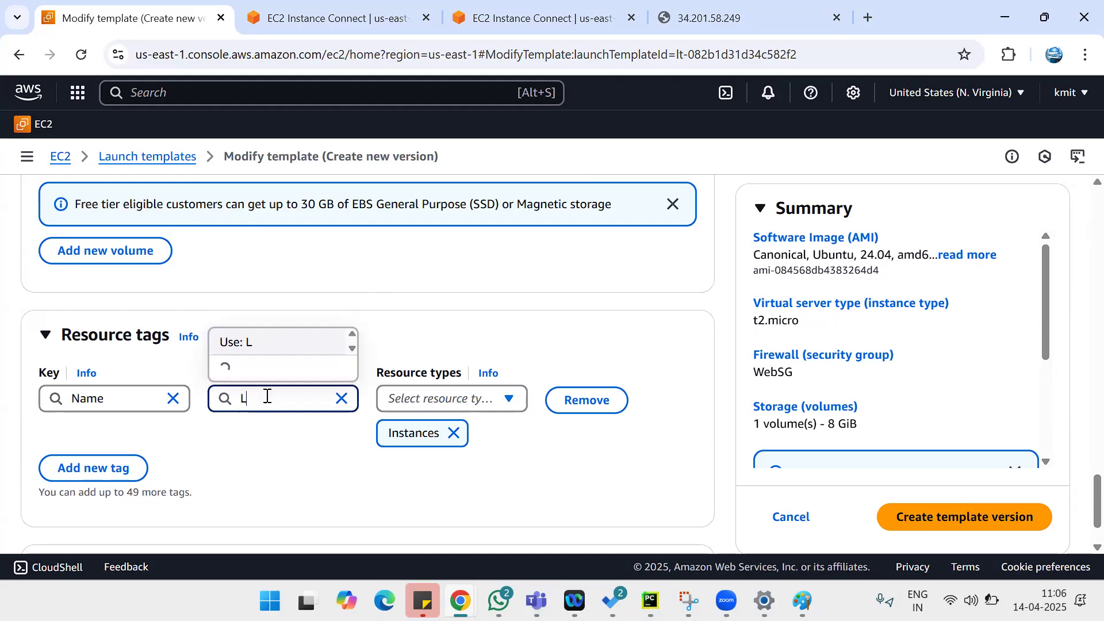
type("T-EC2")
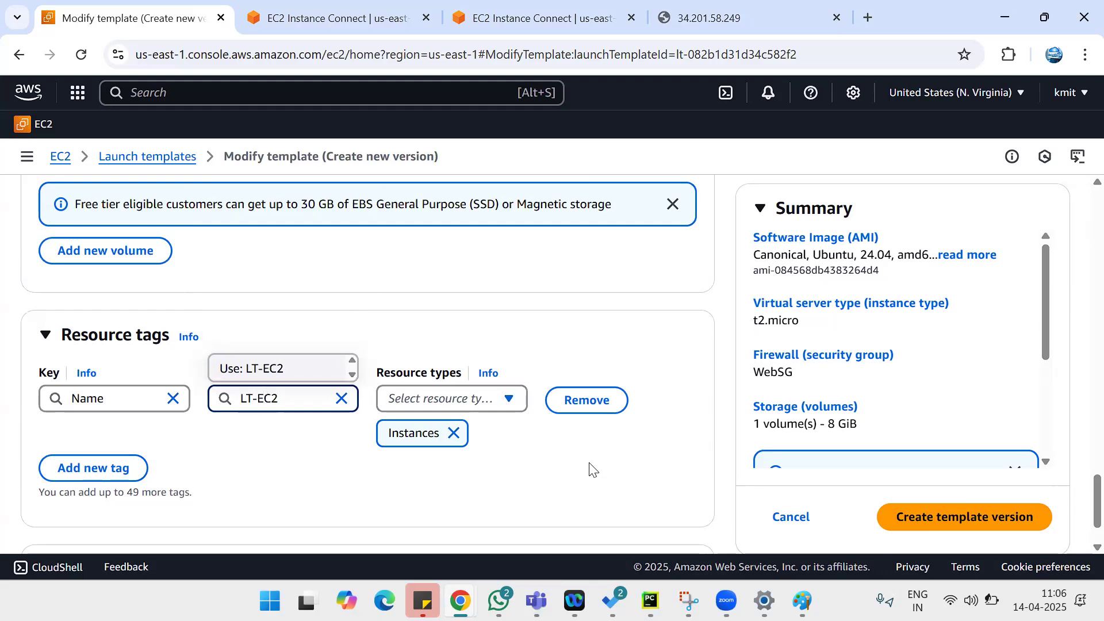
left_click(511, 400)
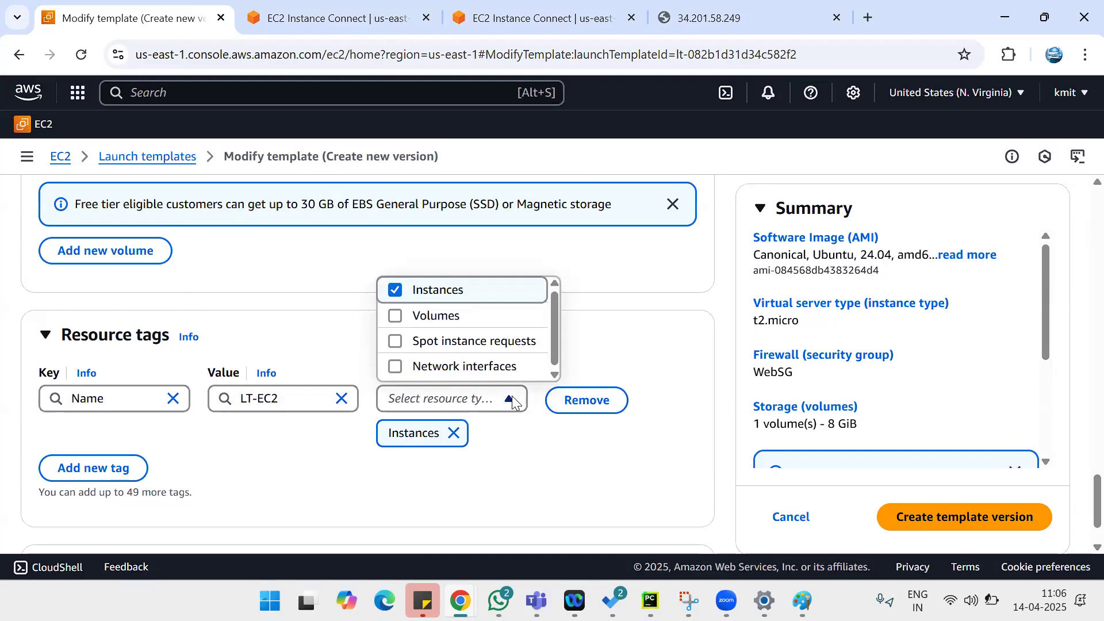
left_click(517, 298)
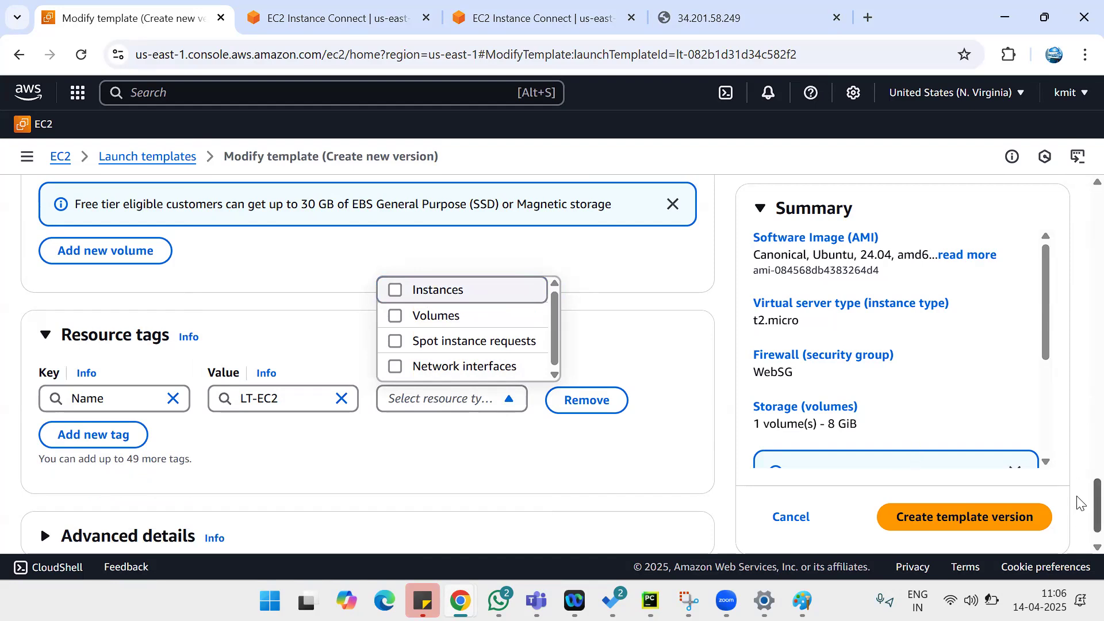
Apply the Name tag to the Instances resource type and create the new version of Apache-Template.
scroll(1080, 506, "down", 1)
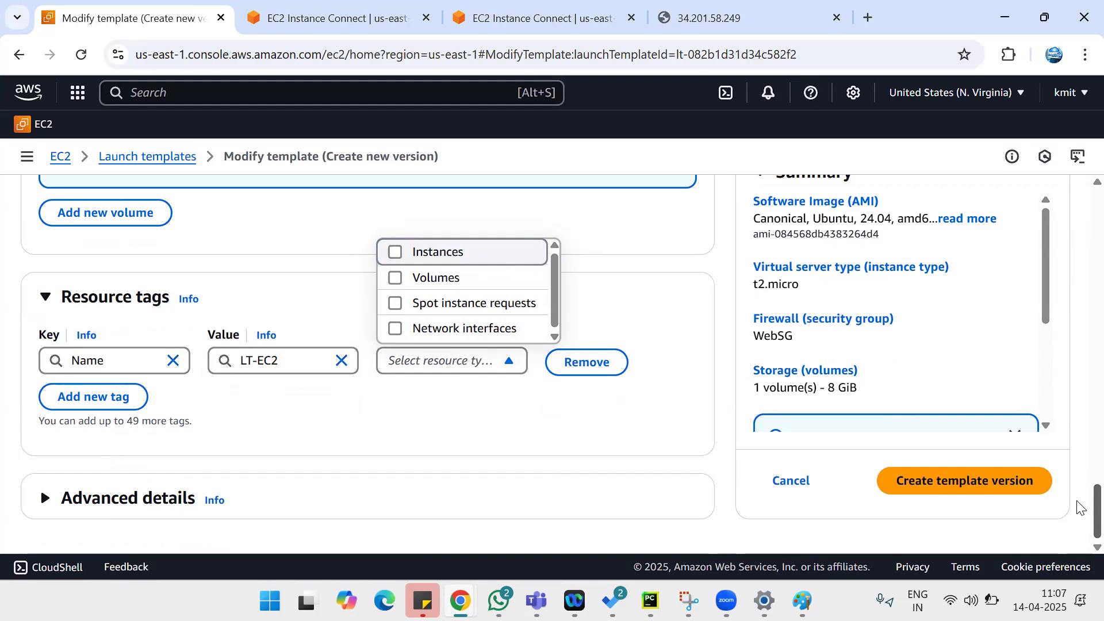
left_click(1006, 492)
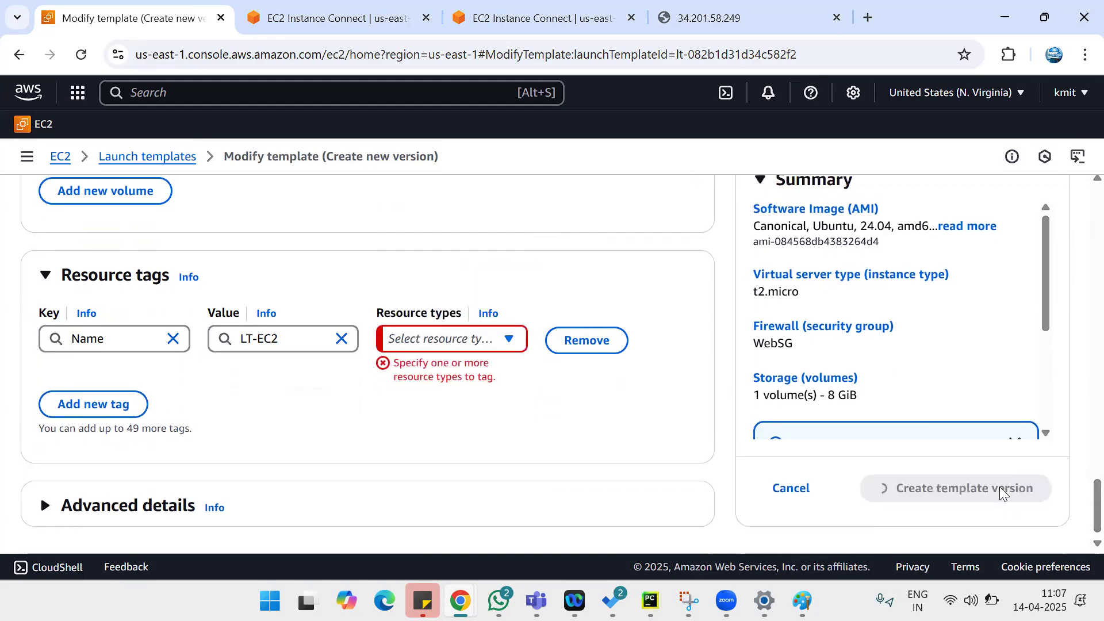
left_click(509, 328)
left_click(440, 363)
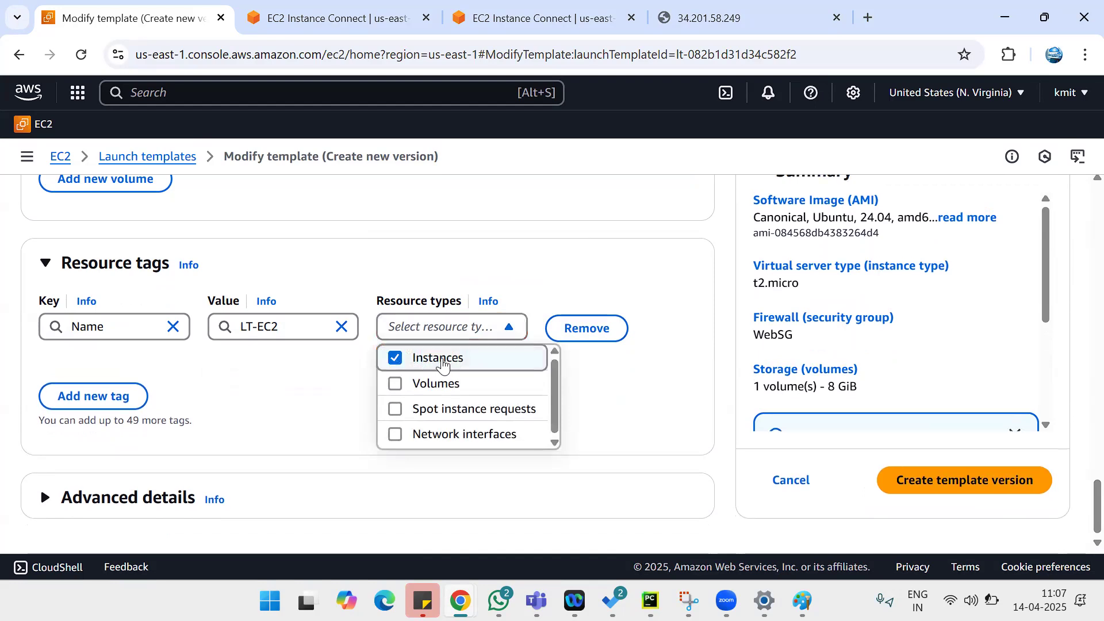
left_click(996, 482)
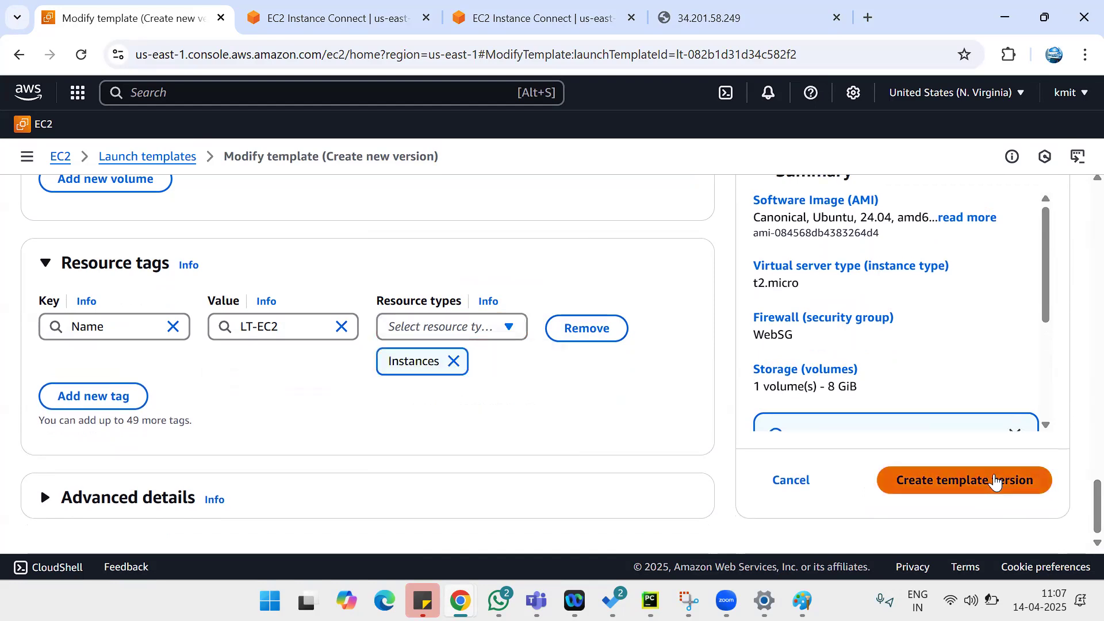
left_click(996, 482)
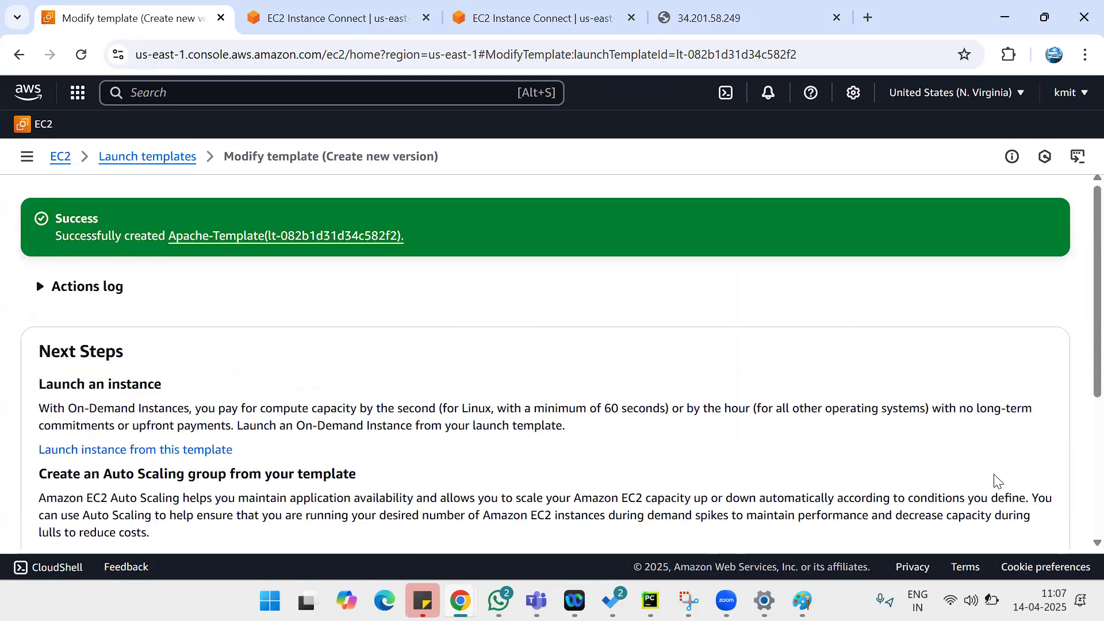
Launch one instance from Apache-Template using version 2 (prod latest).
left_click(64, 157)
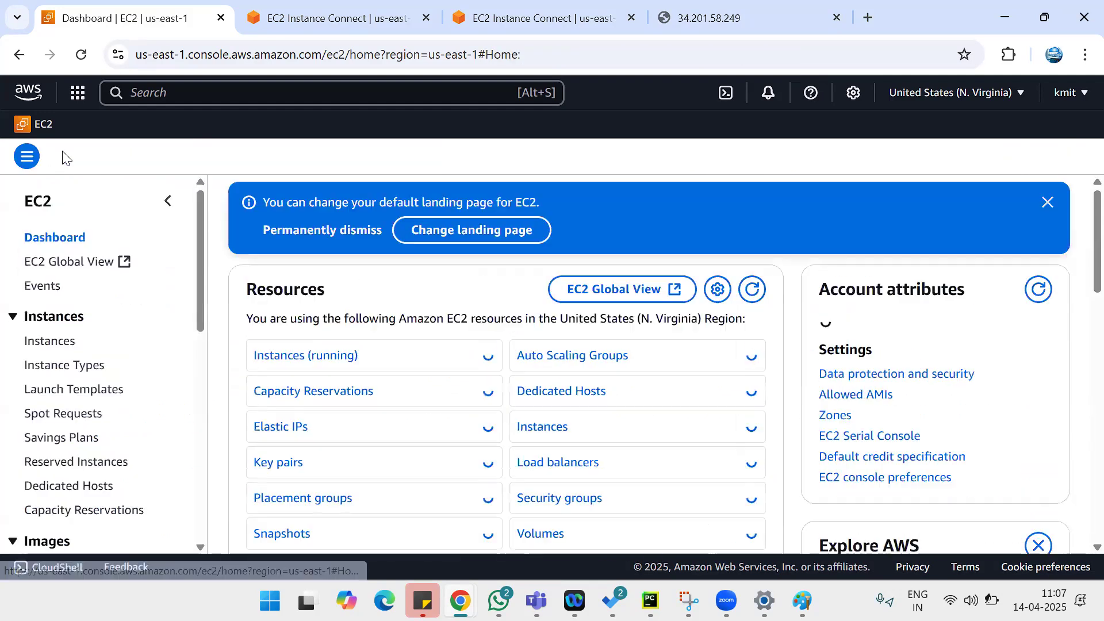
left_click(76, 371)
left_click(73, 393)
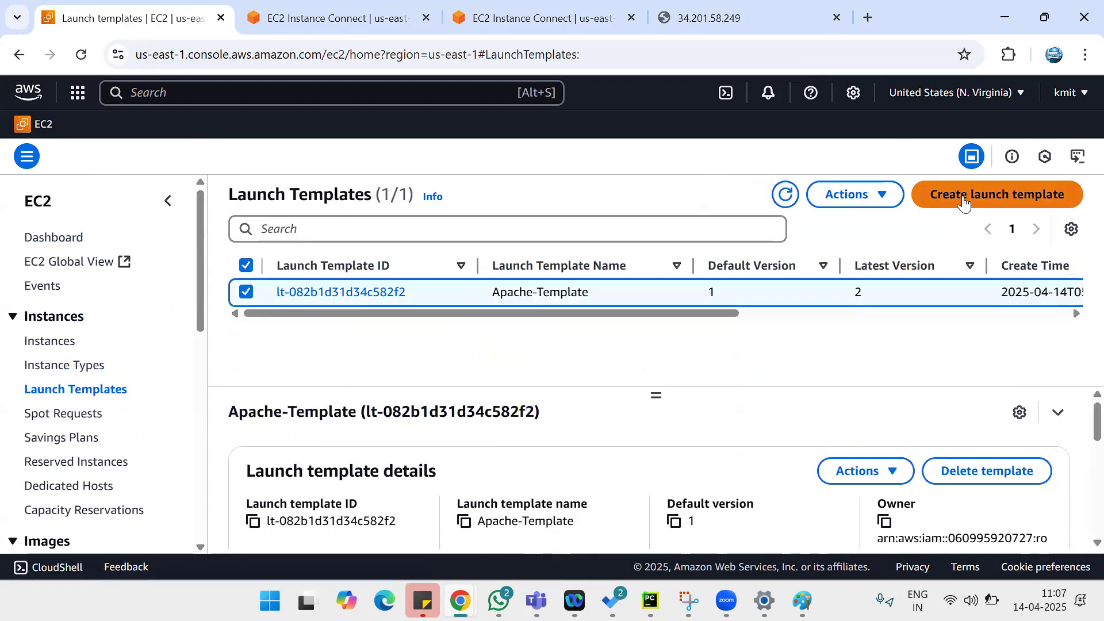
left_click(880, 194)
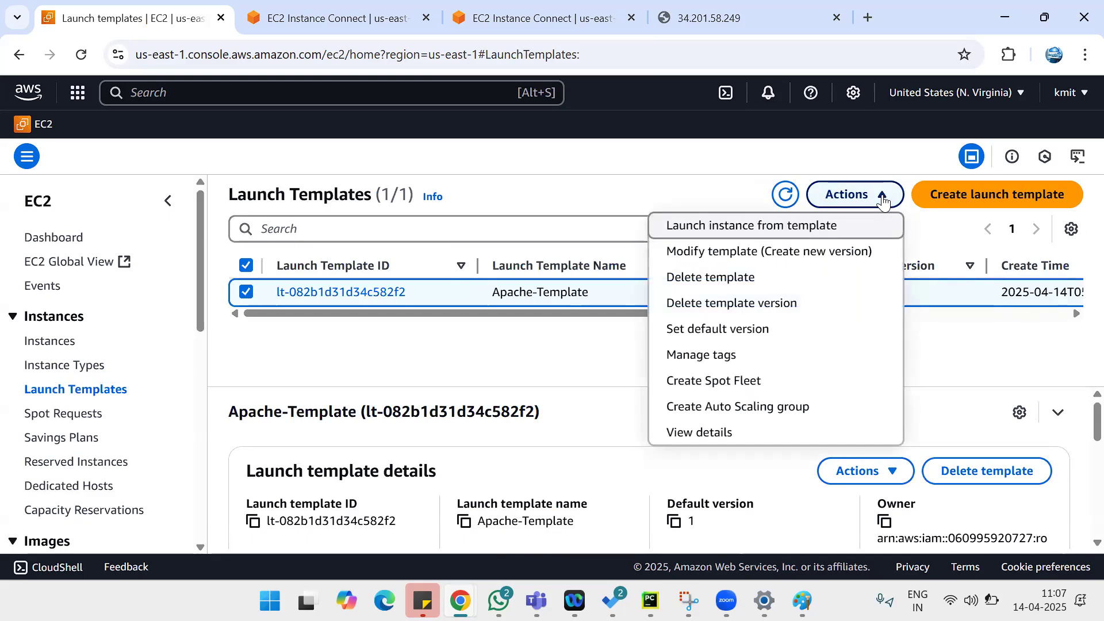
left_click(751, 227)
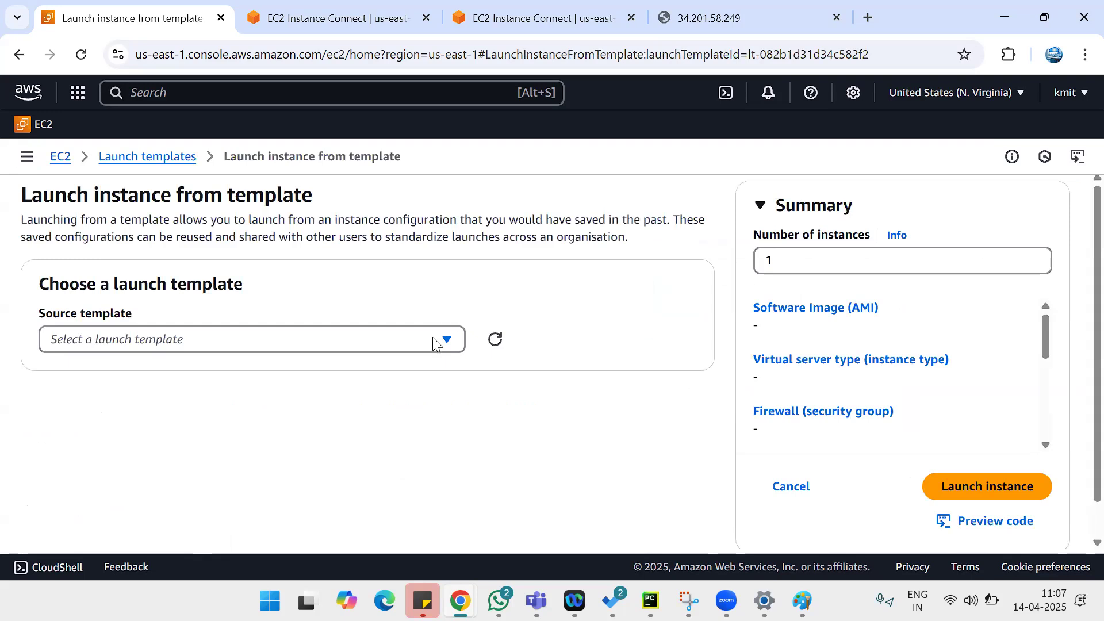
left_click(432, 339)
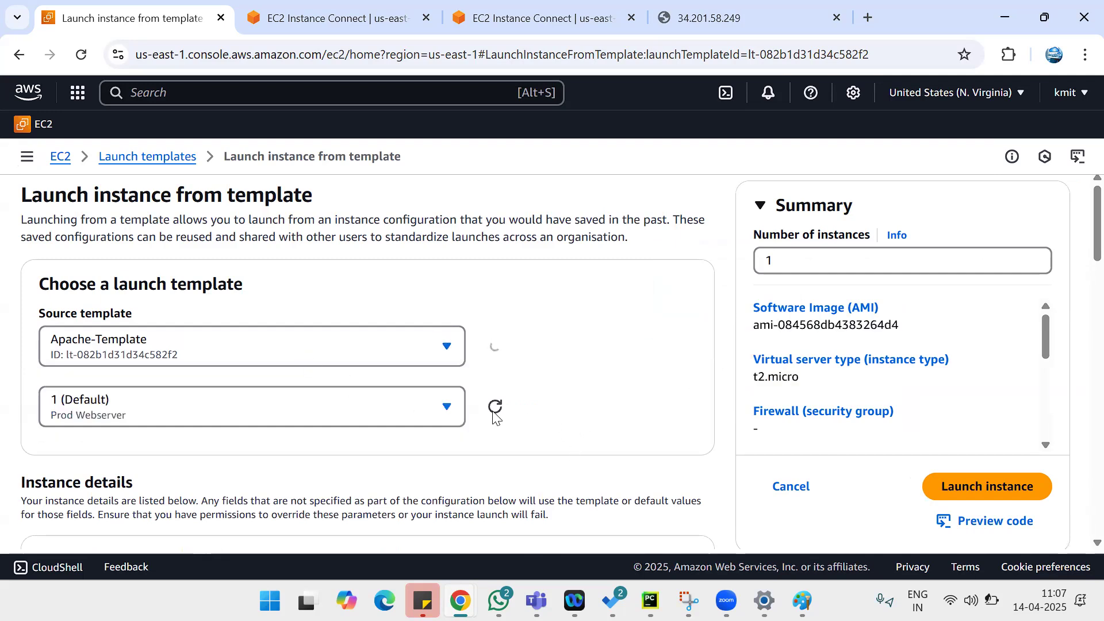
left_click(447, 409)
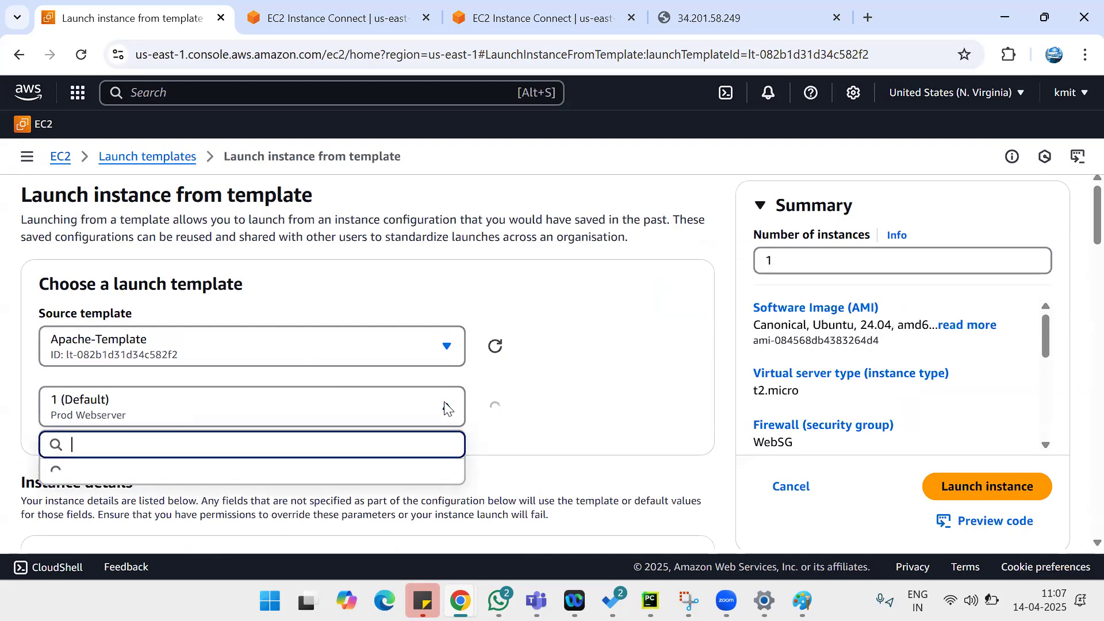
left_click(241, 482)
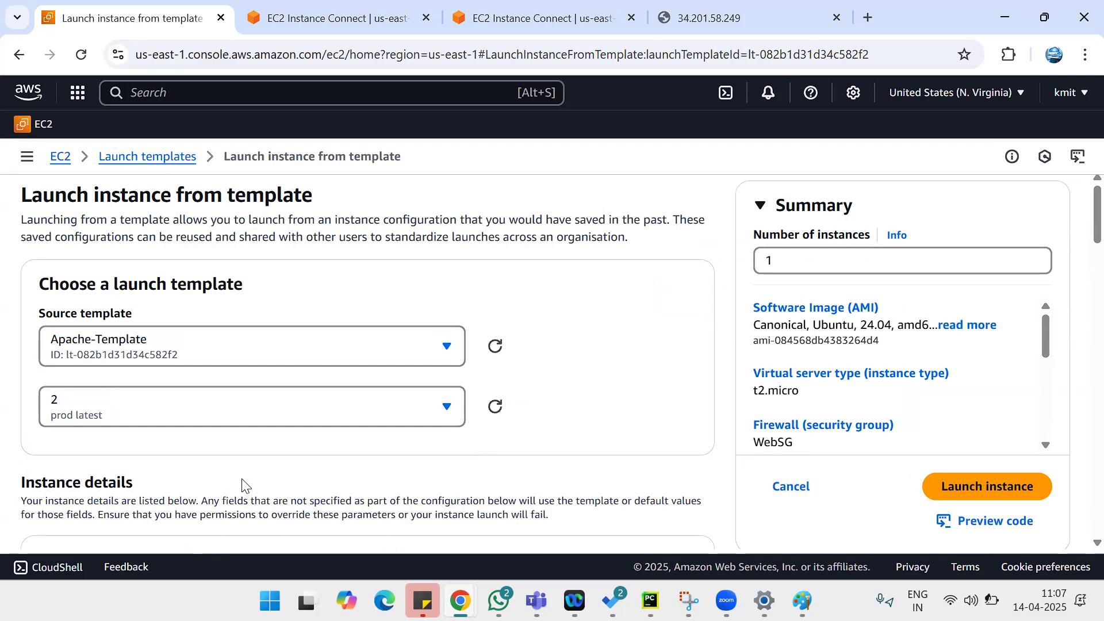
left_click(1008, 490)
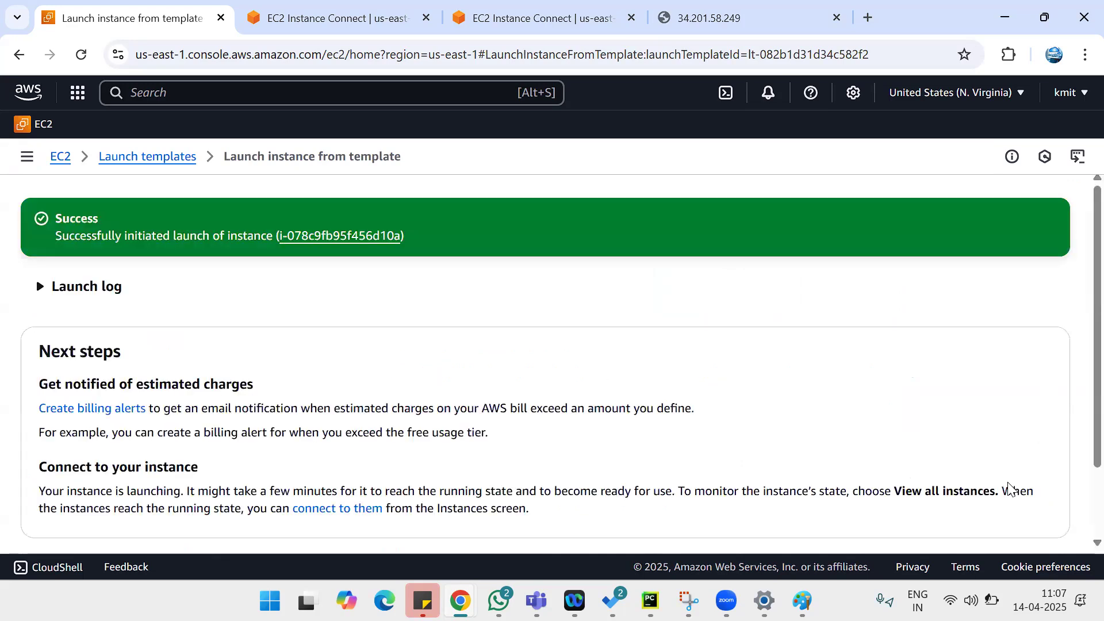
Refresh the EC2 instances list and check the name of the newly launched instance.
left_click(61, 162)
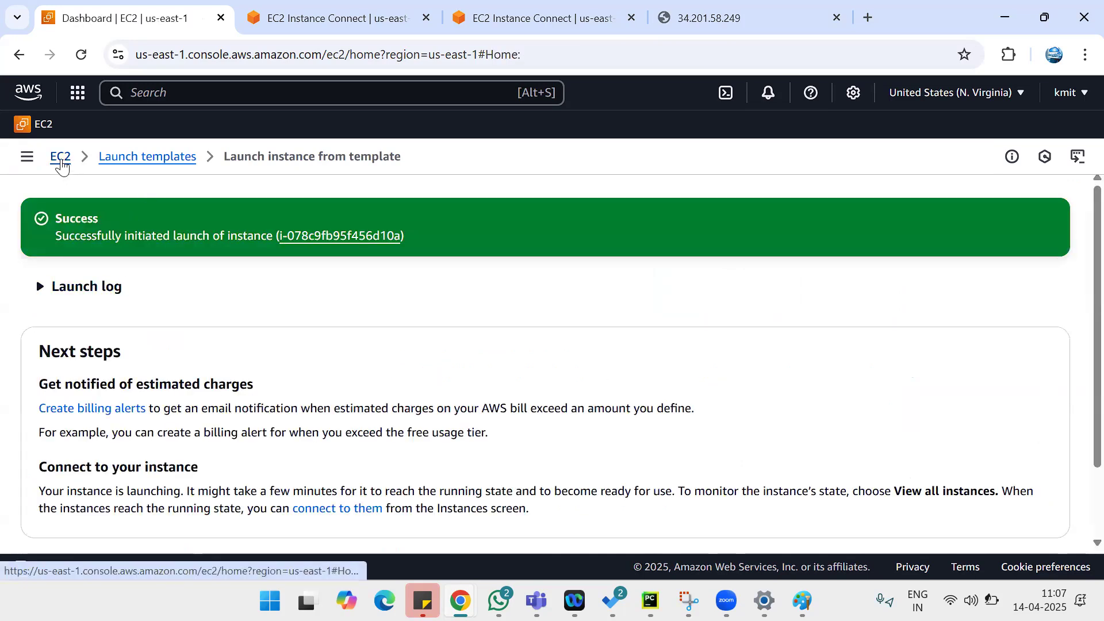
left_click(61, 342)
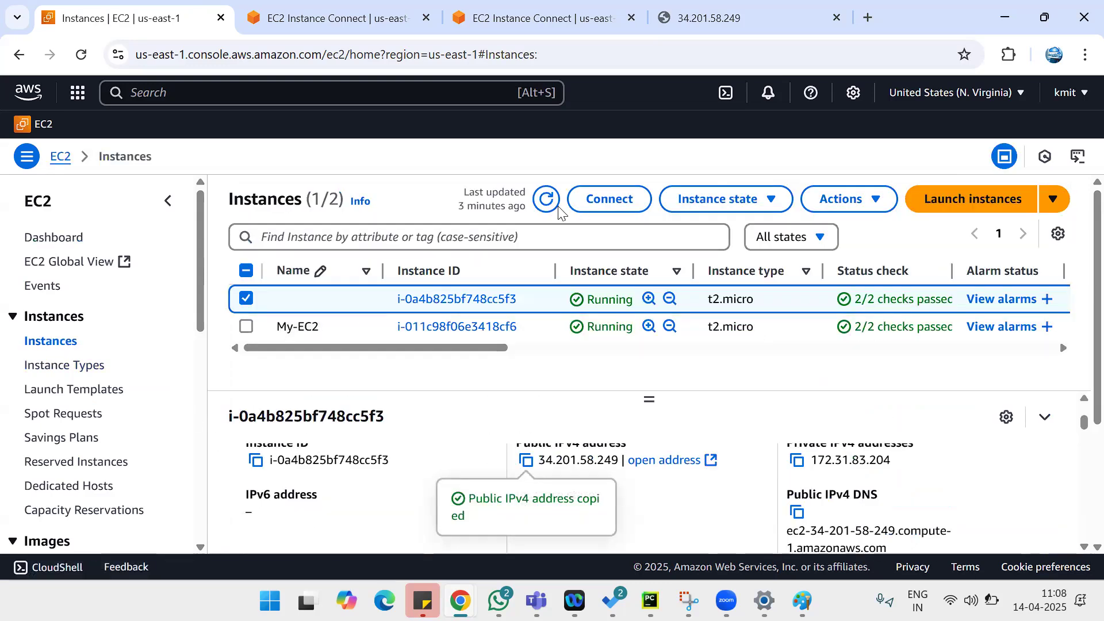
left_click(545, 201)
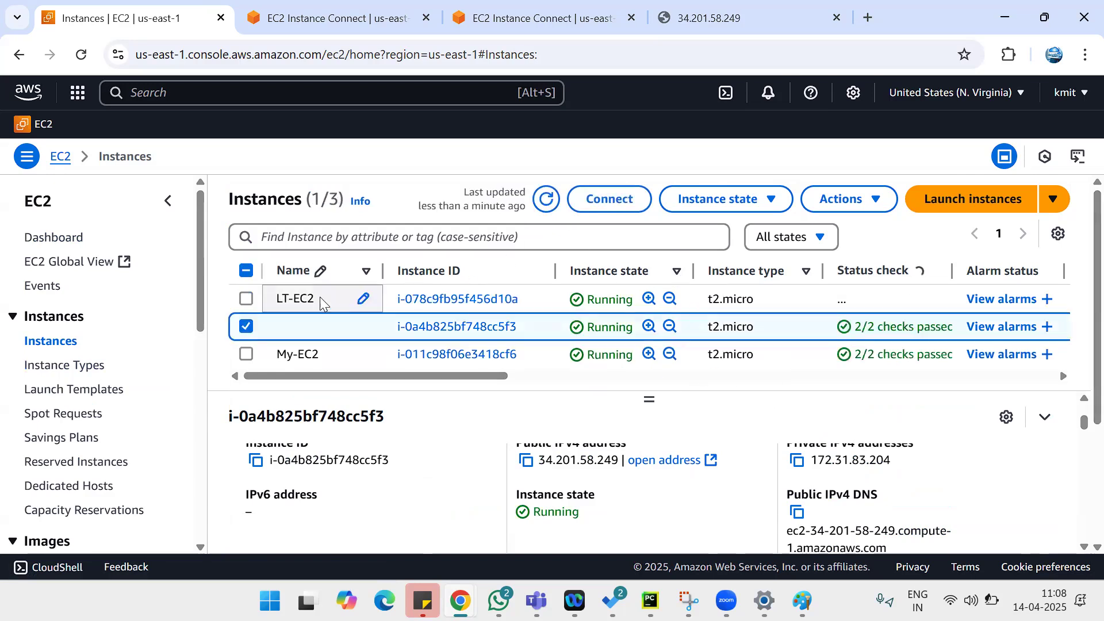
left_click_drag(321, 301, 269, 300)
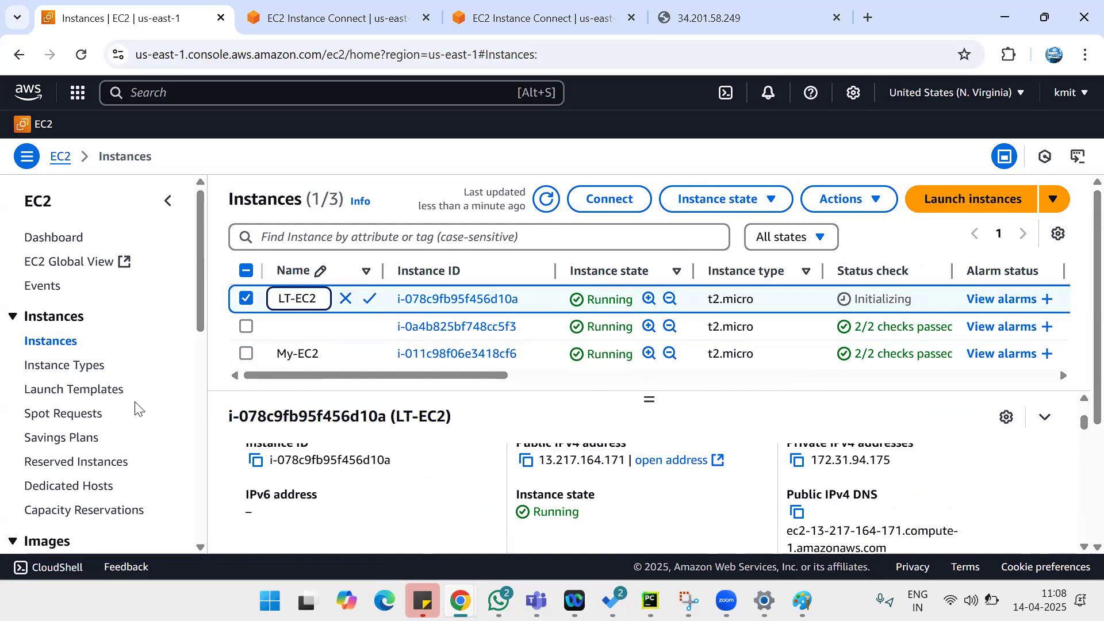
Open the Apache-Template details and view the details of version 2.
left_click(116, 391)
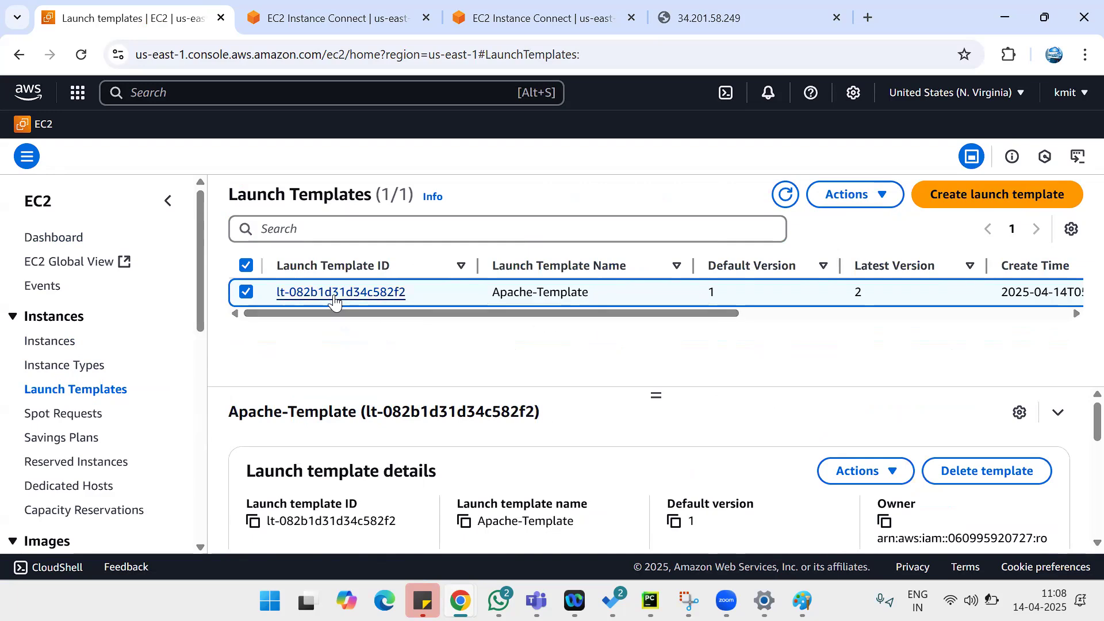
left_click(315, 292)
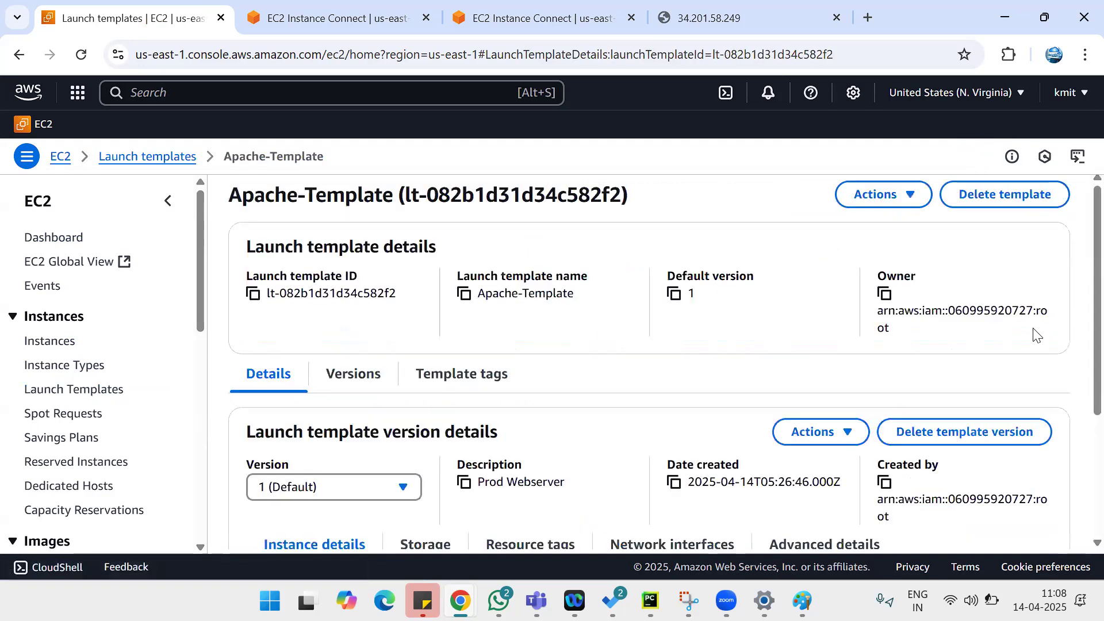
scroll(1081, 264, "down", 1)
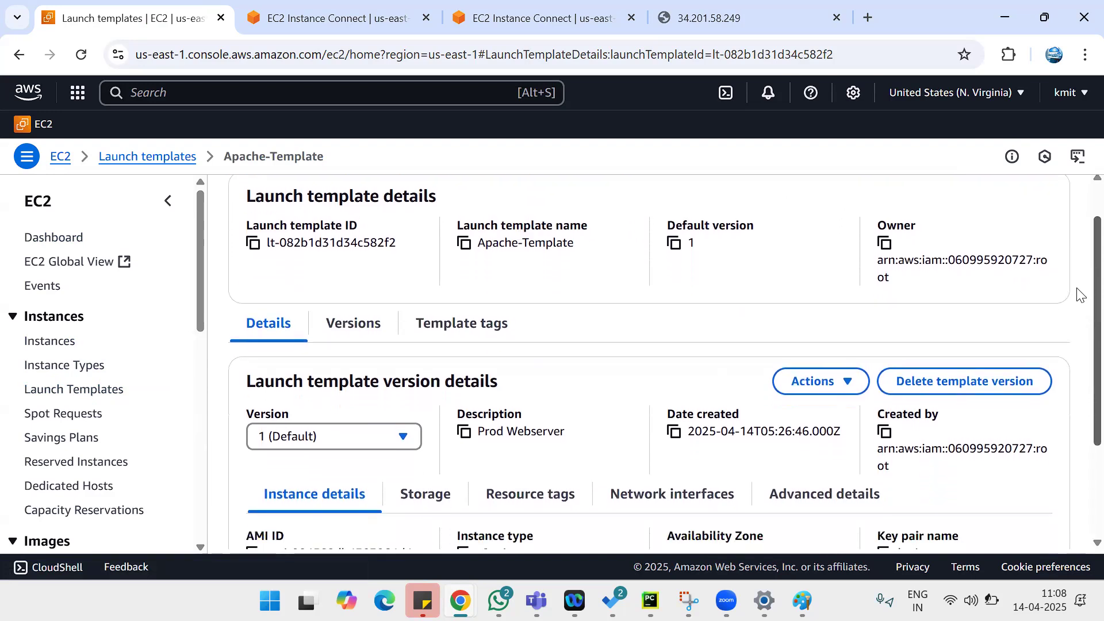
scroll(1078, 311, "down", 2)
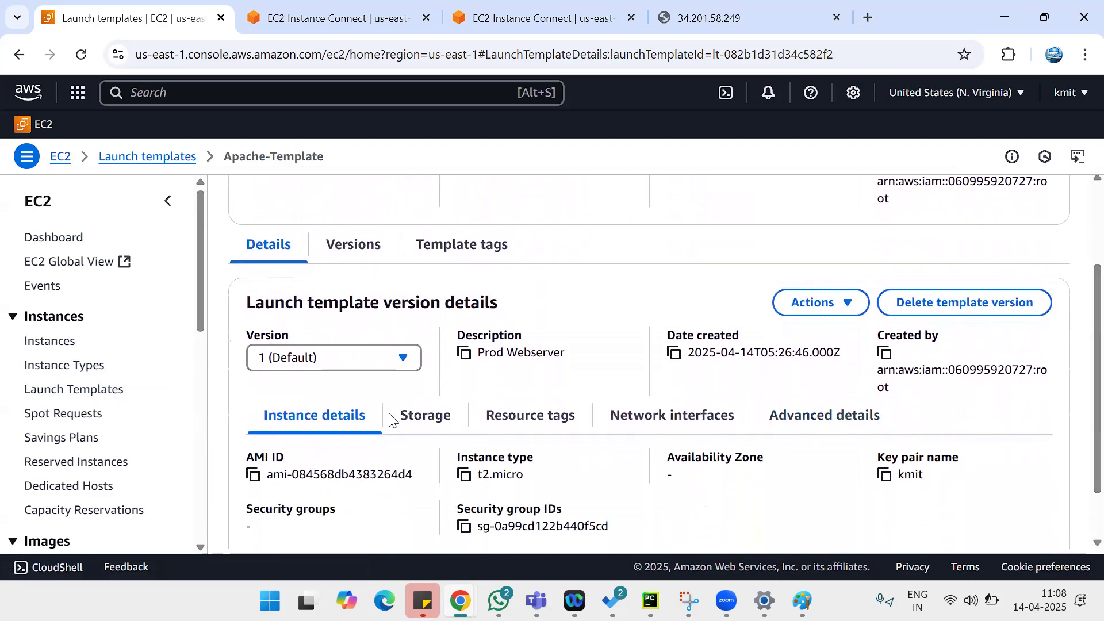
left_click(406, 357)
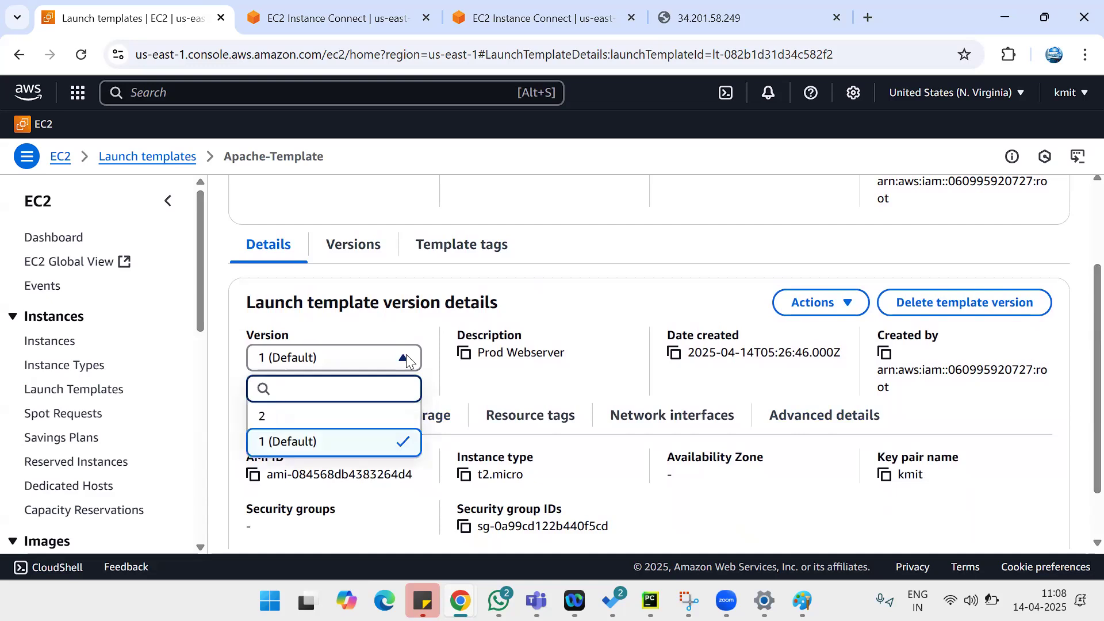
left_click(350, 418)
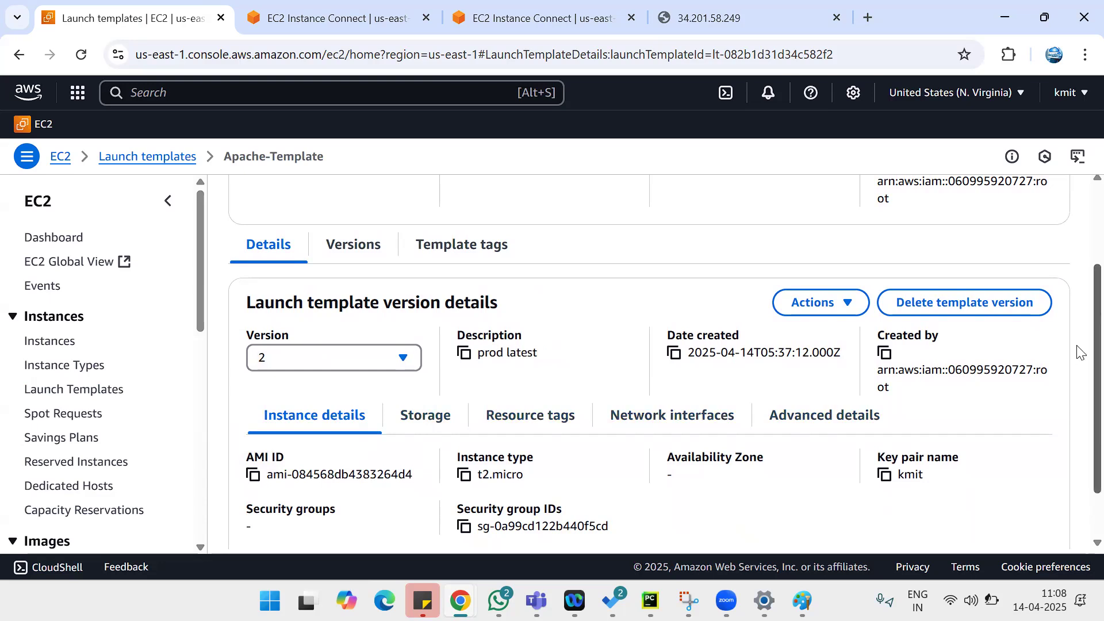
scroll(1079, 374, "down", 1)
scroll(1077, 403, "up", 2)
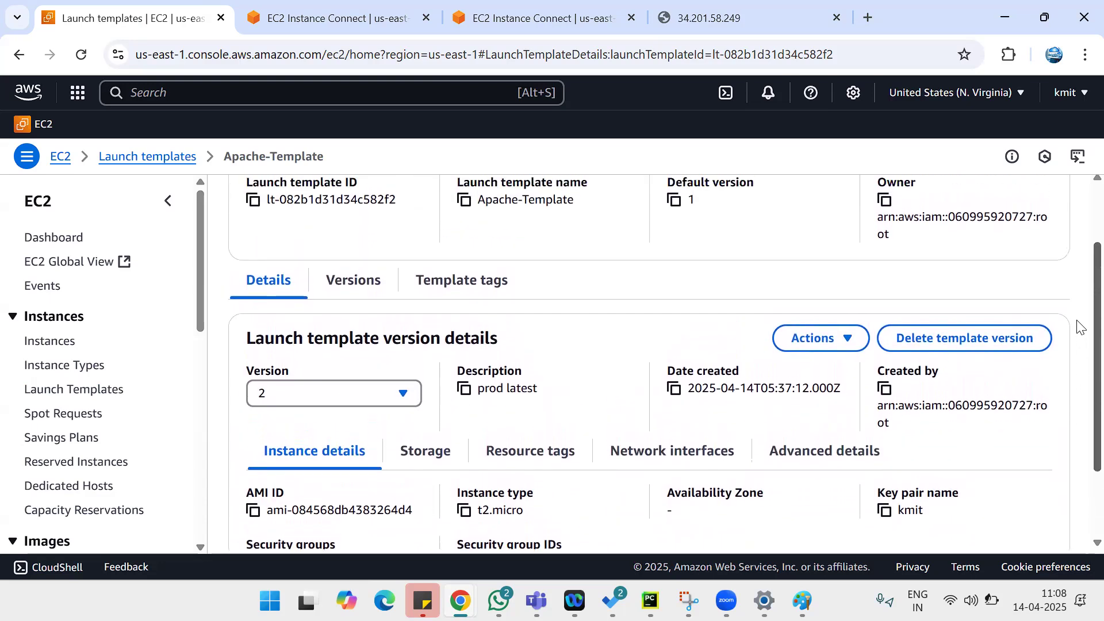
Set version 2 (prod latest) as the default version of Apache-Template.
scroll(1079, 327, "up", 2)
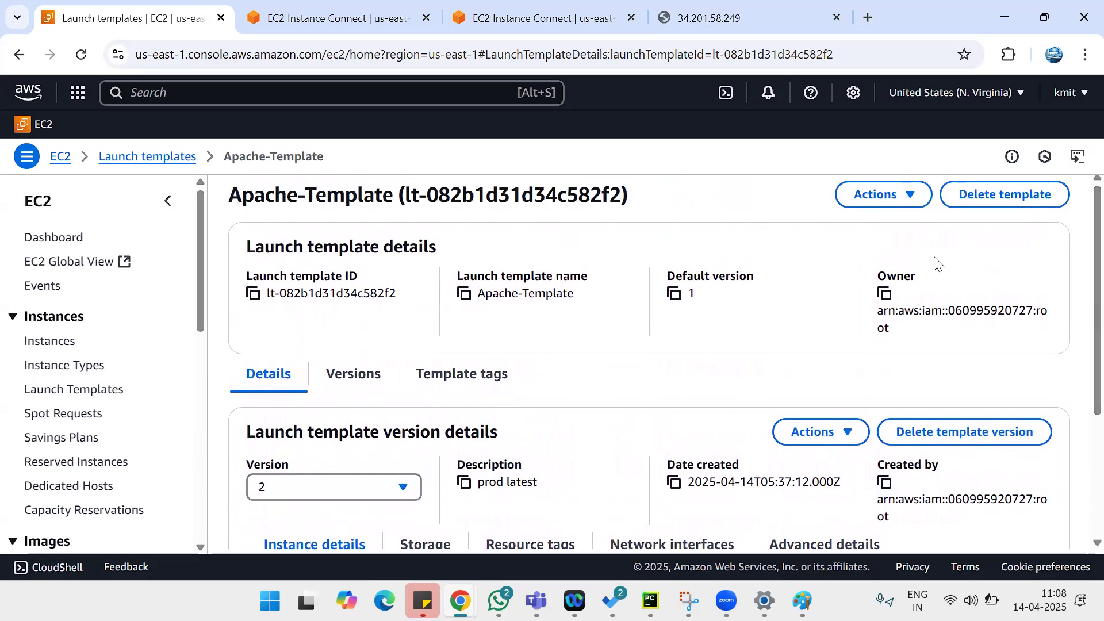
left_click(907, 198)
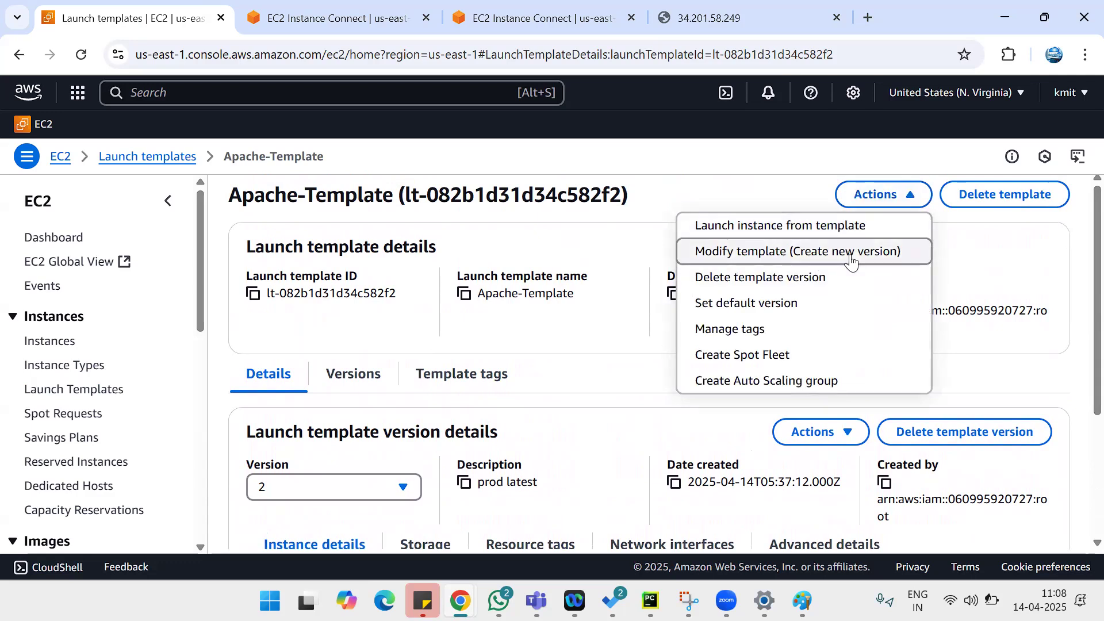
left_click(781, 312)
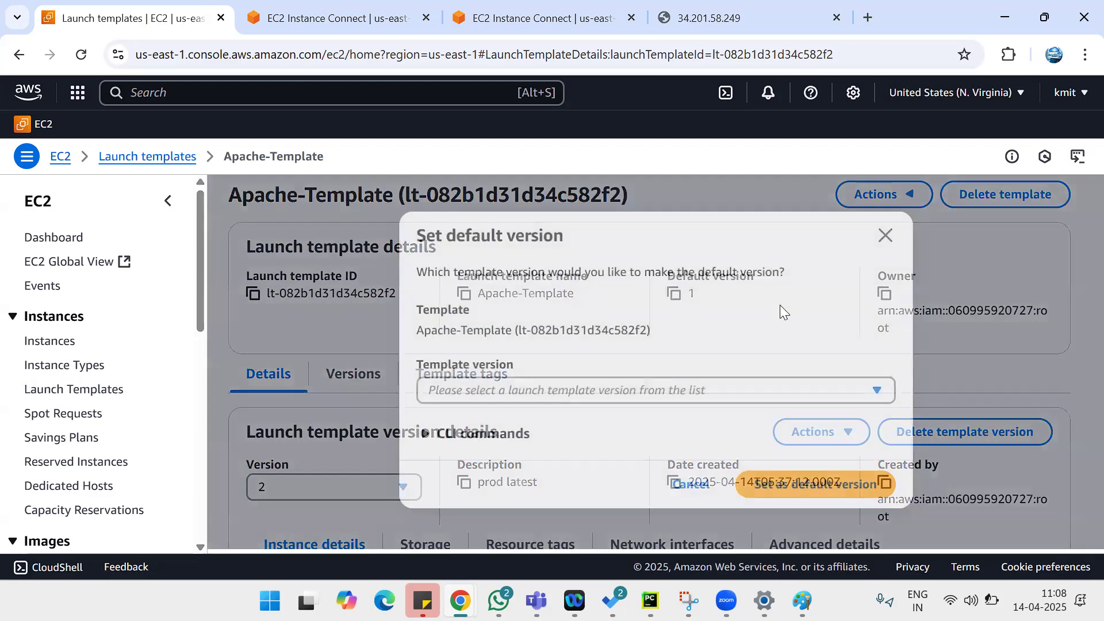
left_click(883, 394)
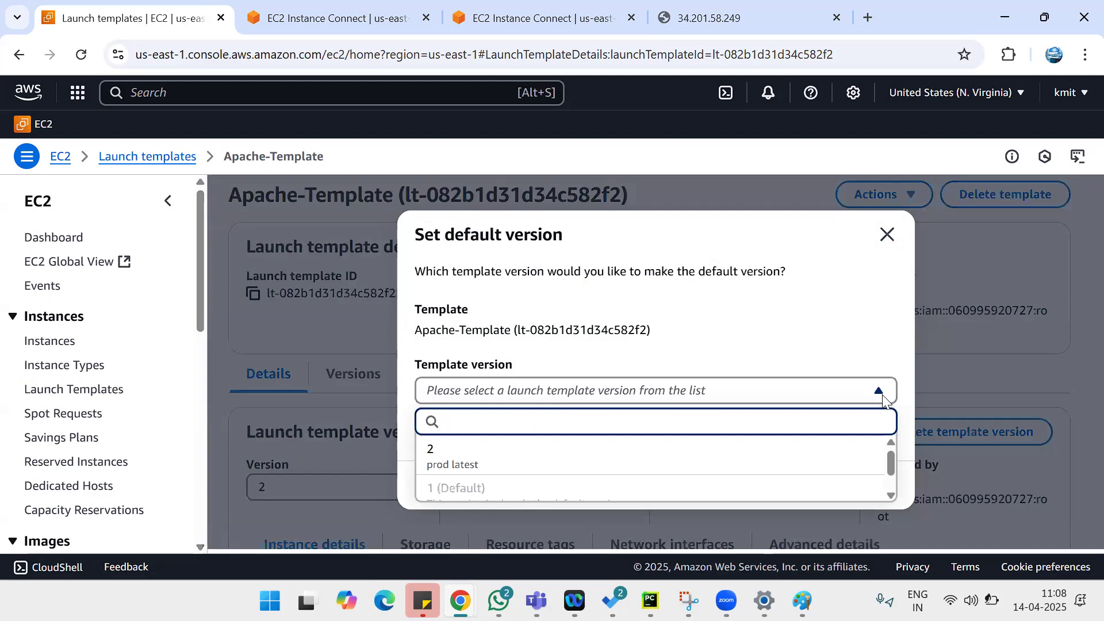
left_click(522, 459)
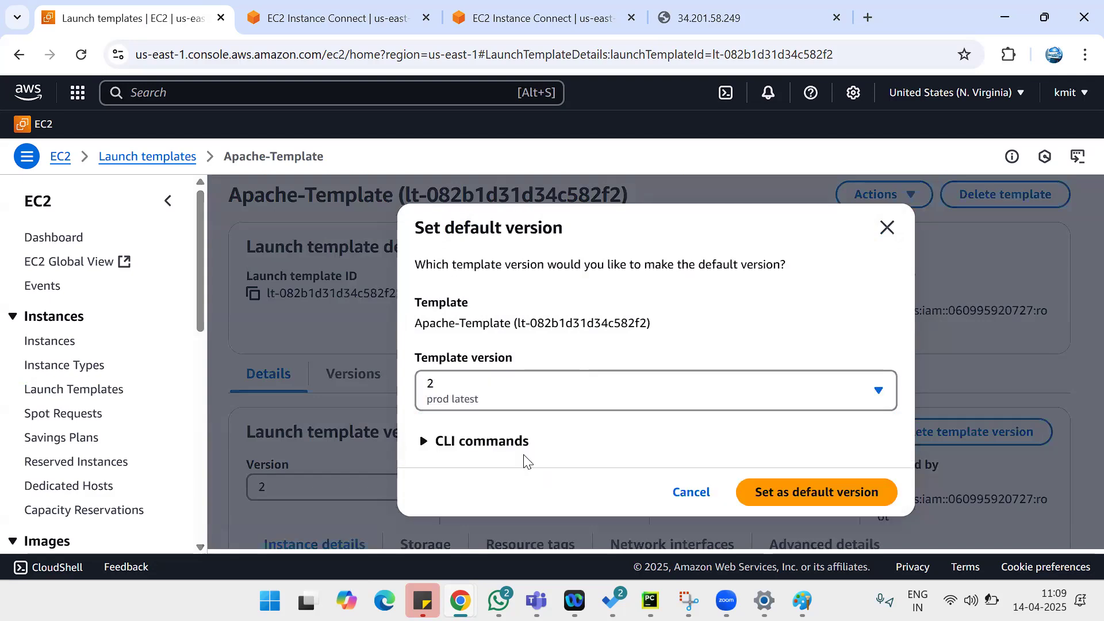
left_click(794, 487)
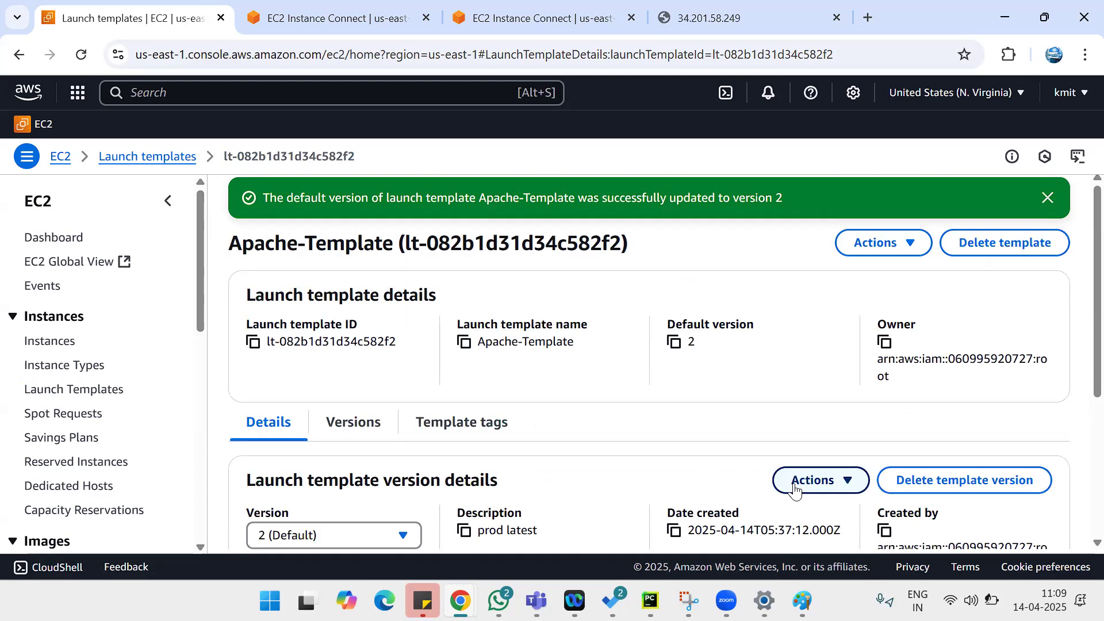
Choose Apache-Template as the source for a new instance launch to check which version is preselected.
left_click(62, 396)
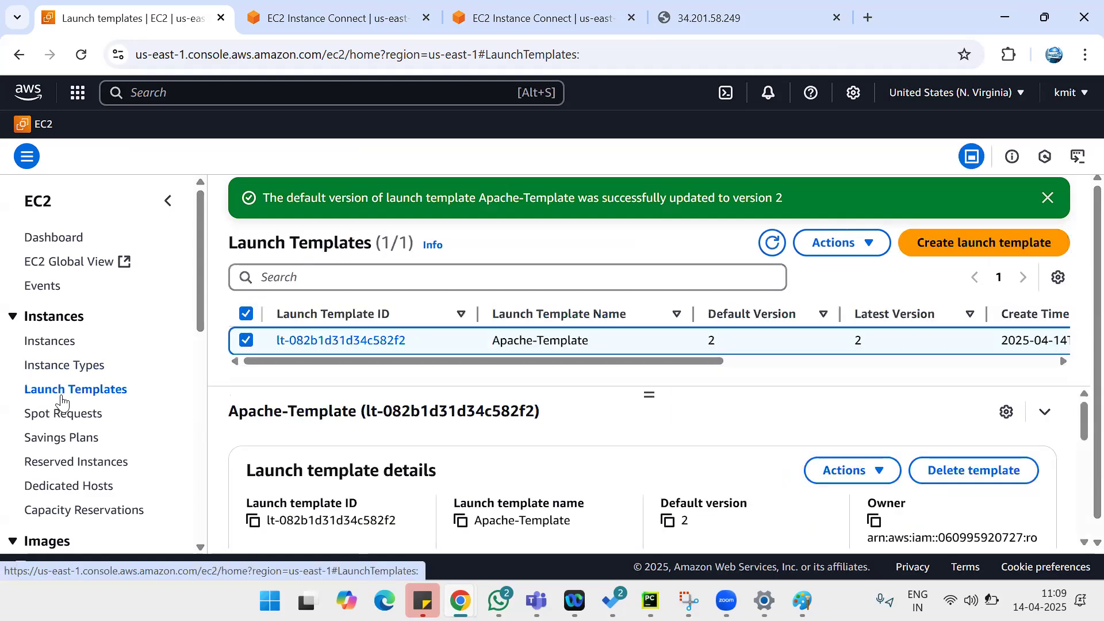
left_click(873, 248)
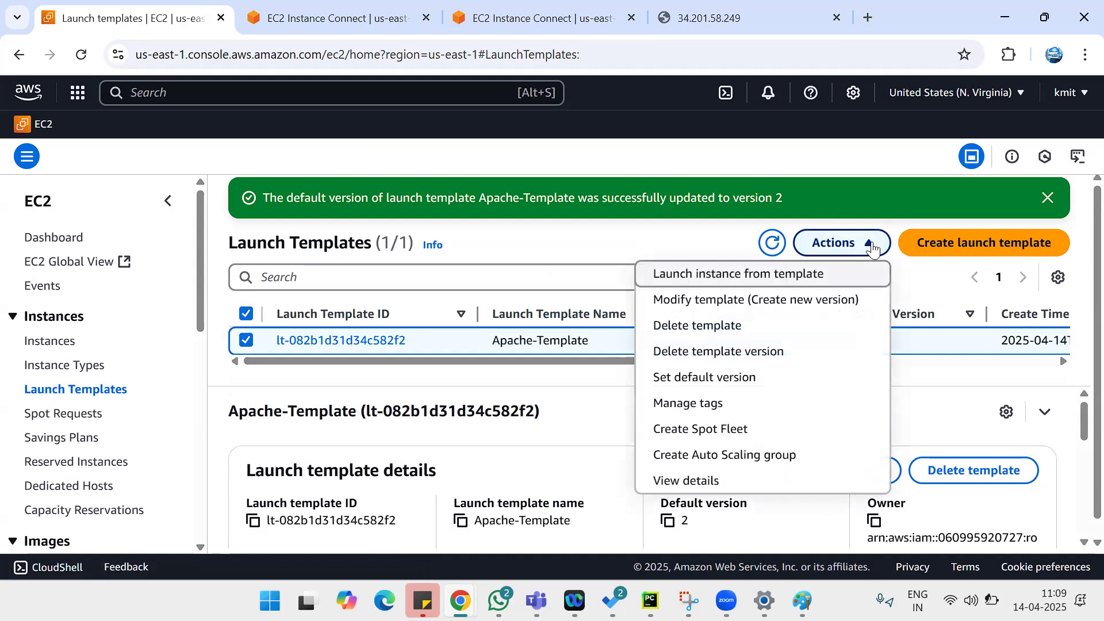
left_click(755, 274)
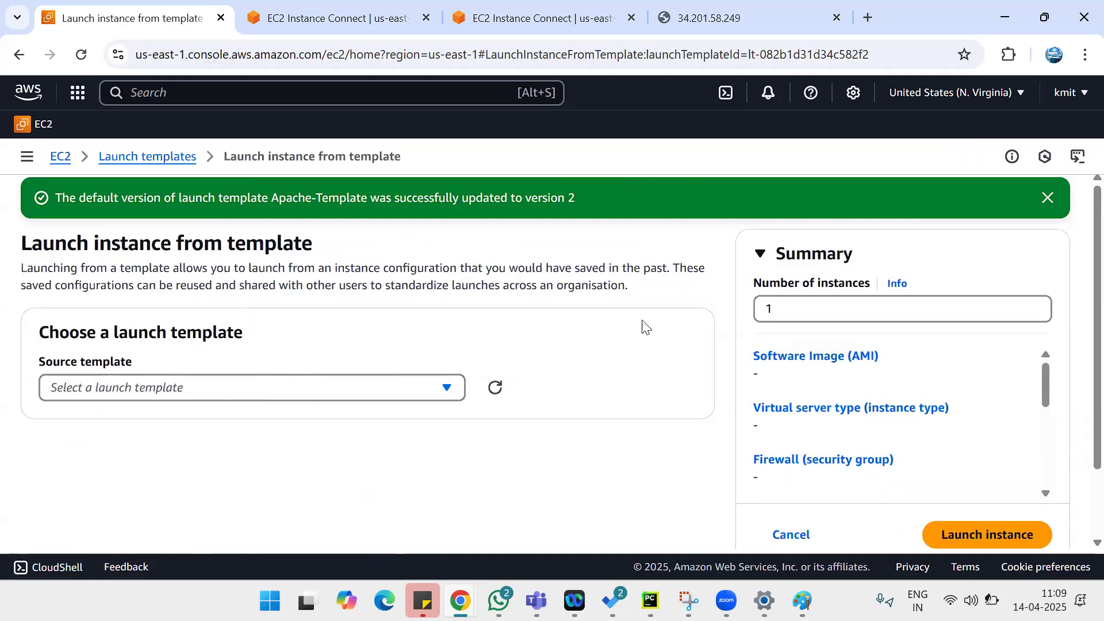
left_click(446, 394)
left_click(139, 419)
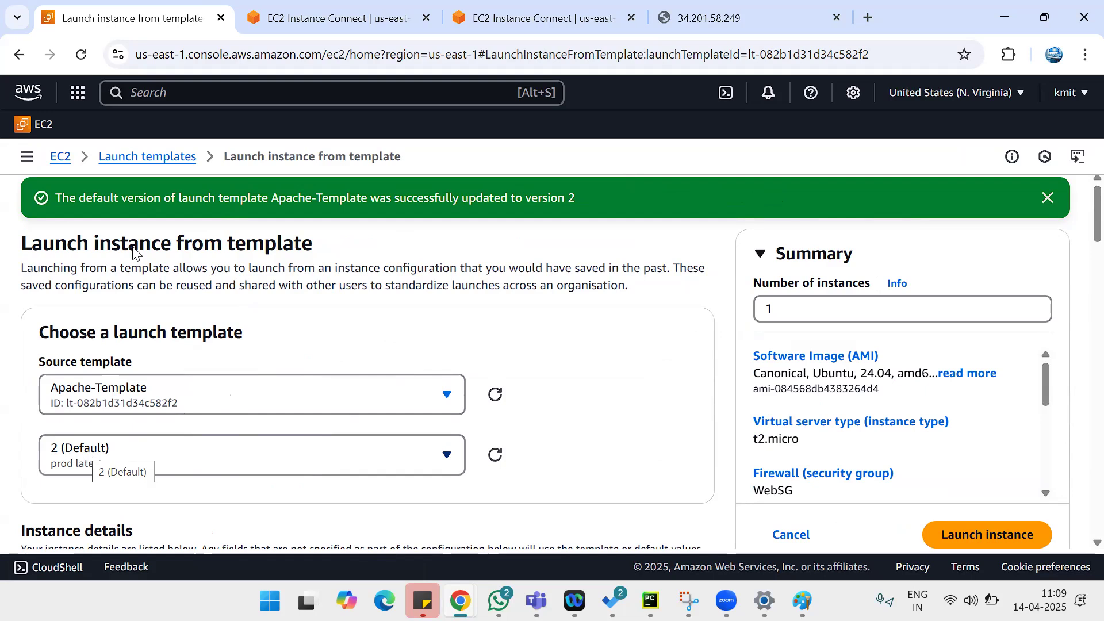
Return to the launch templates list and show the actions available for Apache-Template.
left_click(172, 163)
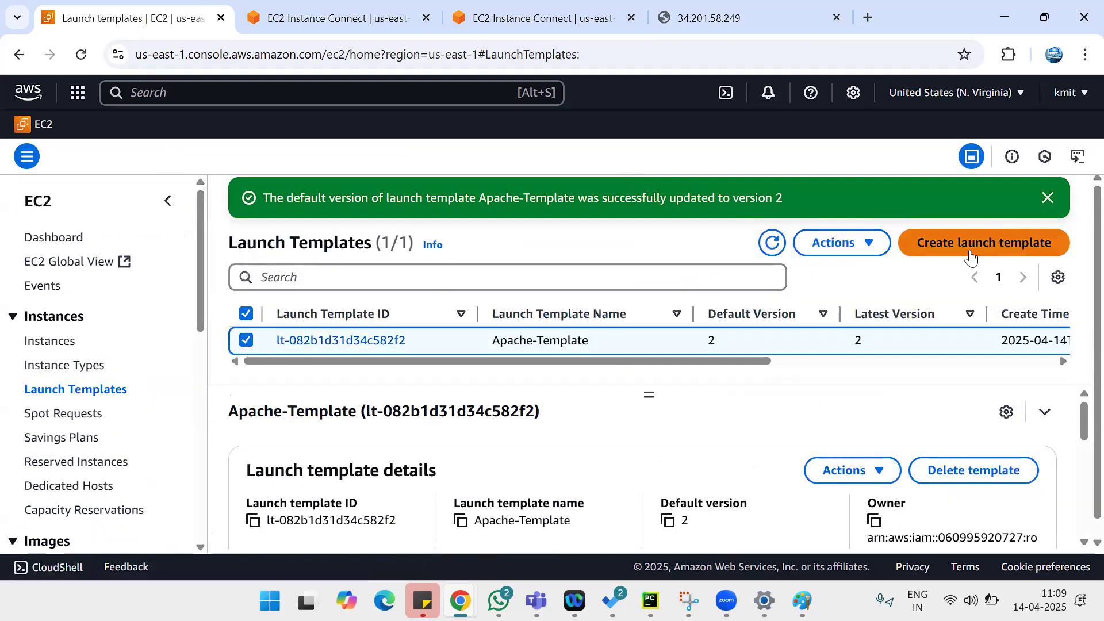
left_click(867, 241)
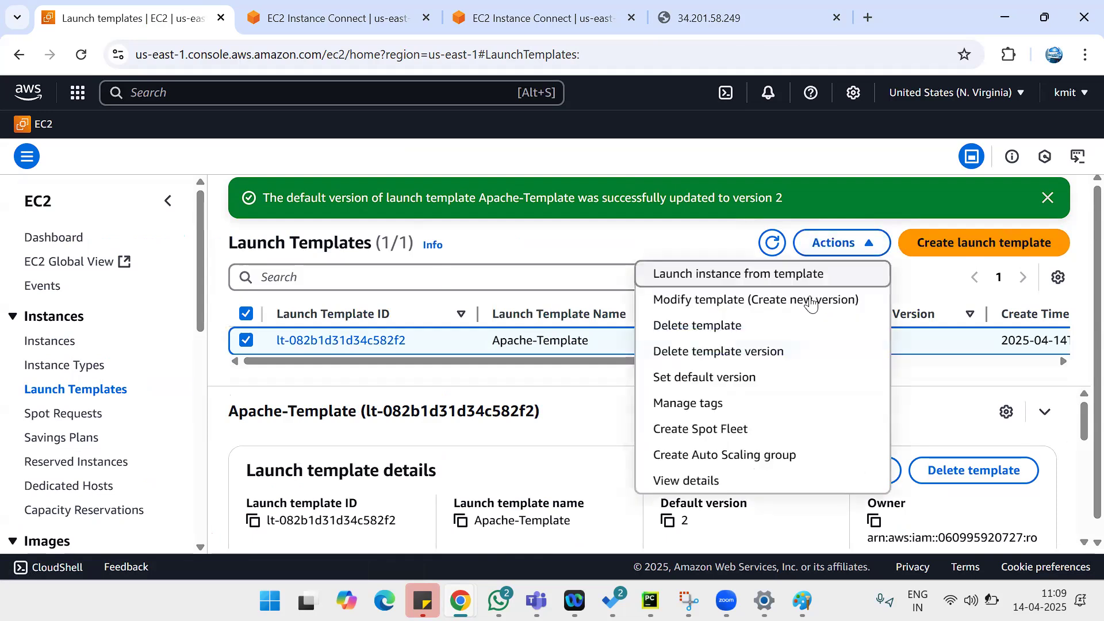